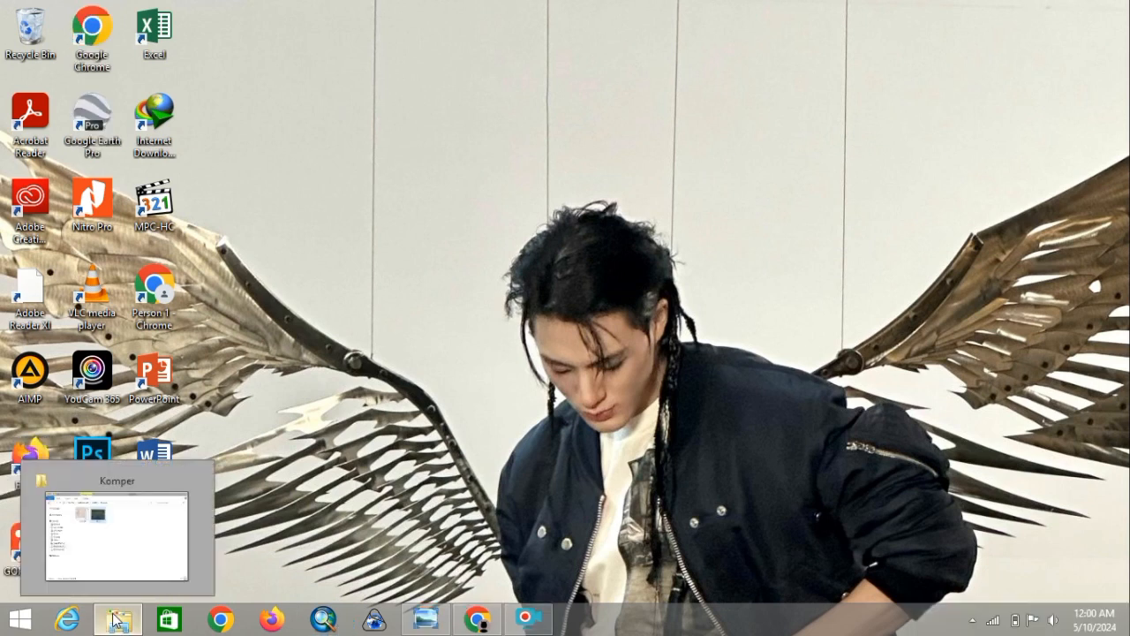
View the scanned map image 1507-544 from the Komper folder and page on to the next image
{"action": "left_click", "coordinate": [117, 619]}
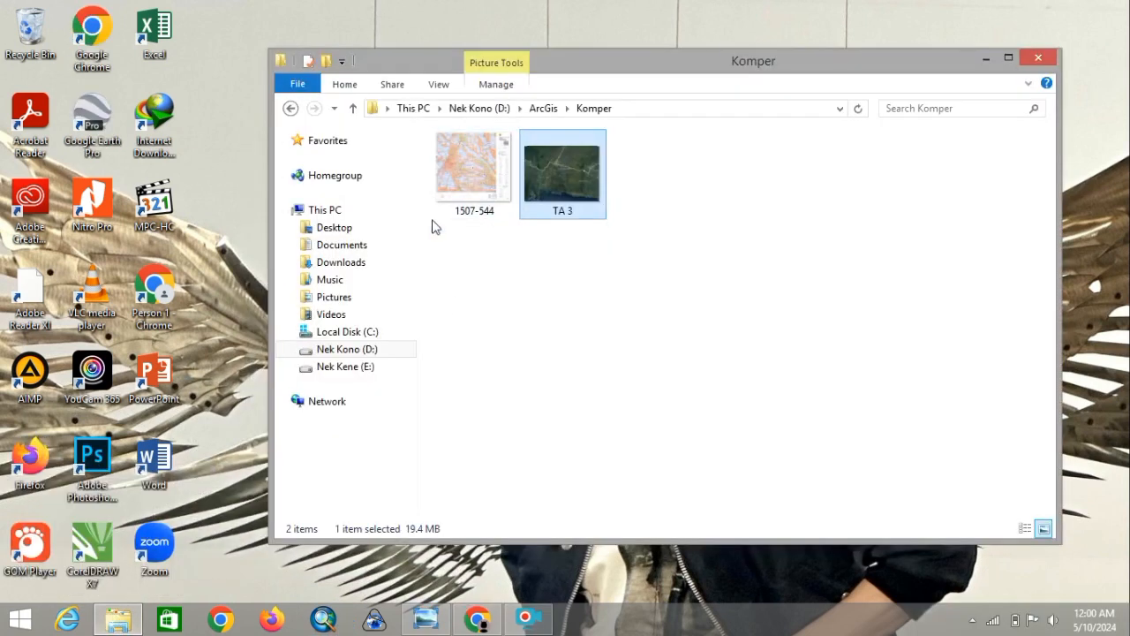
{"action": "left_click", "coordinate": [418, 616]}
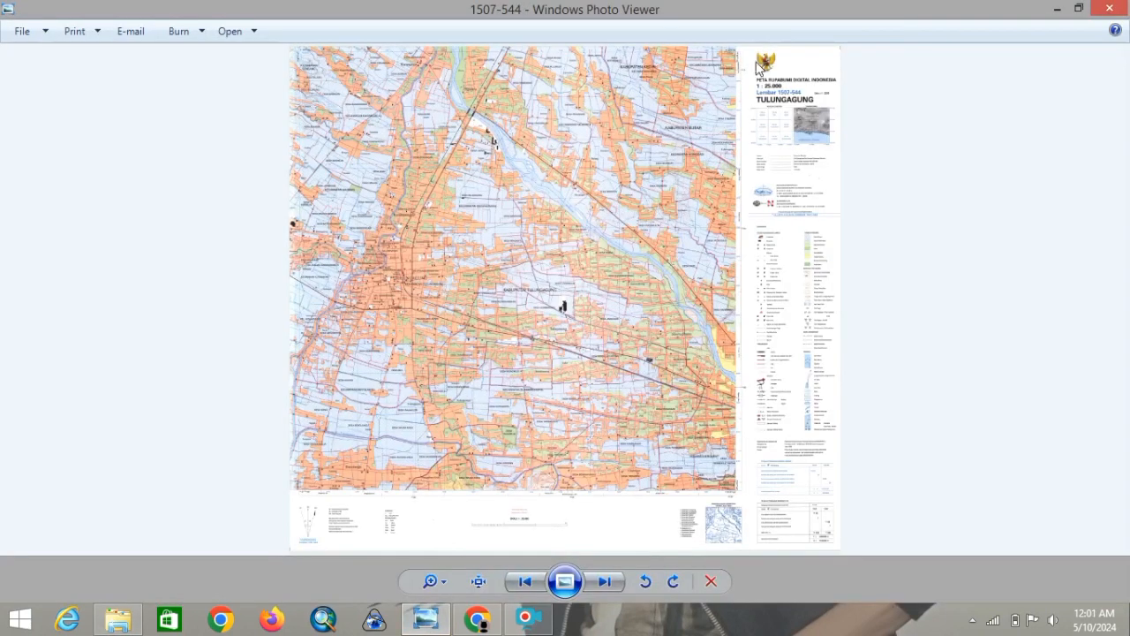
{"action": "left_click", "coordinate": [596, 581]}
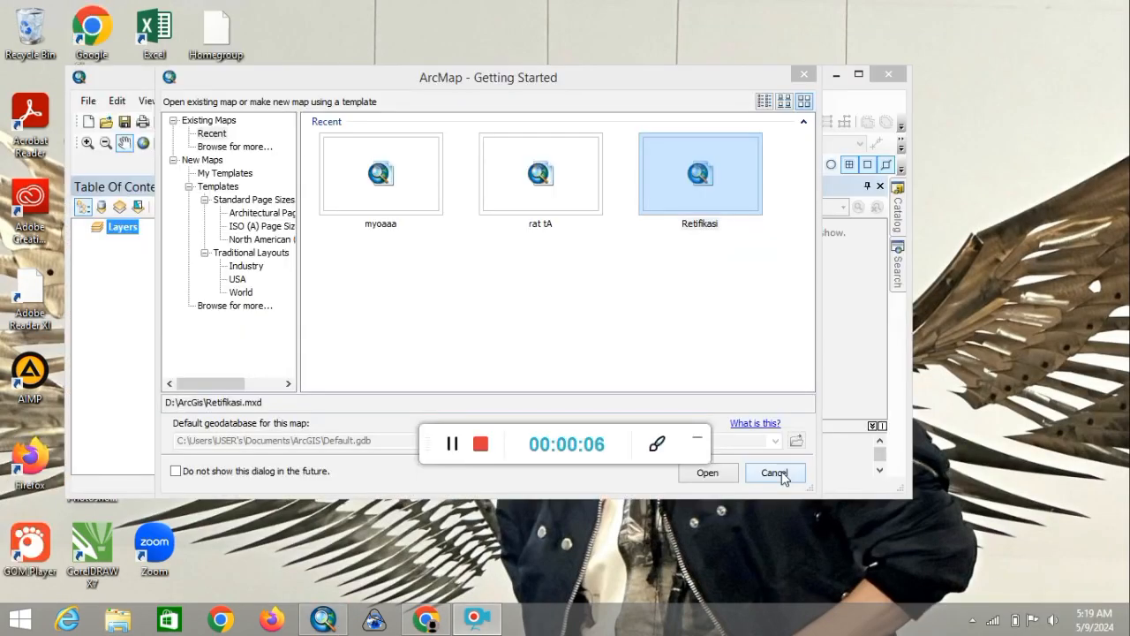
Start with a blank map in ArcMap and select WGS 1984 UTM Zone 49S as the data frame's coordinate system
{"action": "left_click", "coordinate": [774, 473]}
{"action": "left_click", "coordinate": [453, 445]}
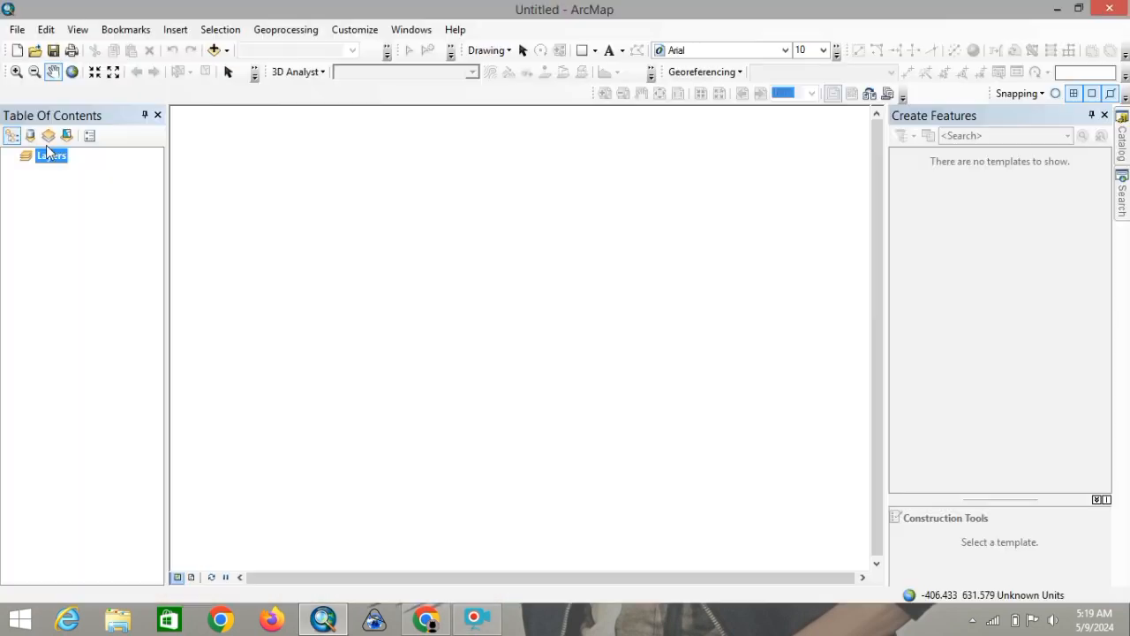
{"action": "right_click", "coordinate": [51, 157]}
{"action": "left_click", "coordinate": [169, 518]}
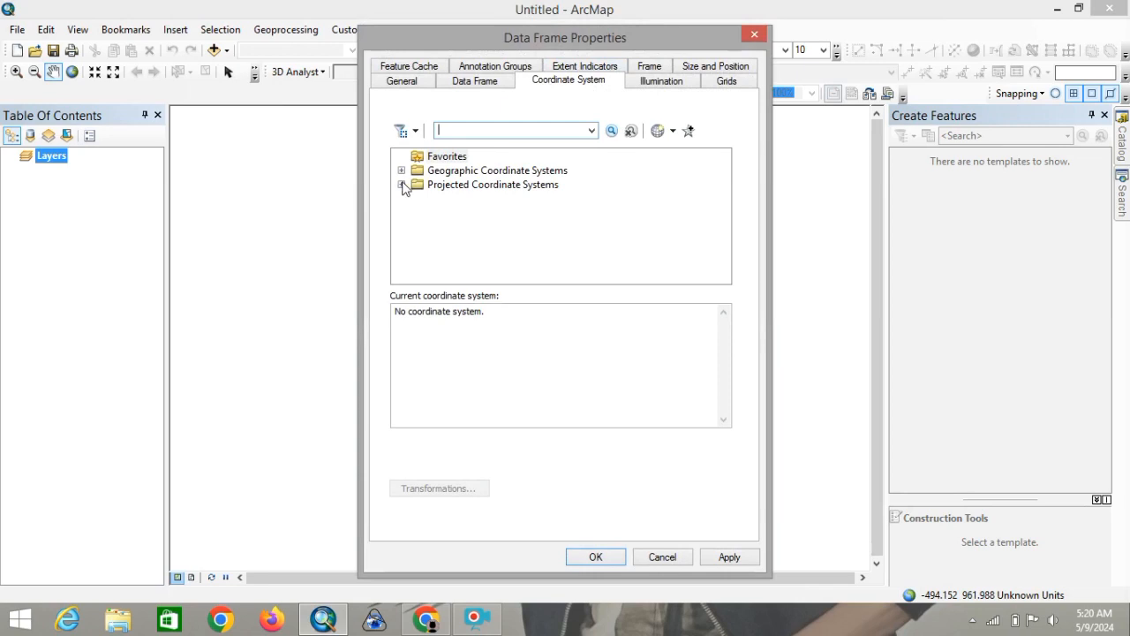
{"action": "left_click", "coordinate": [402, 185]}
{"action": "left_click_drag", "start_coordinate": [719, 205], "coordinate": [722, 260]}
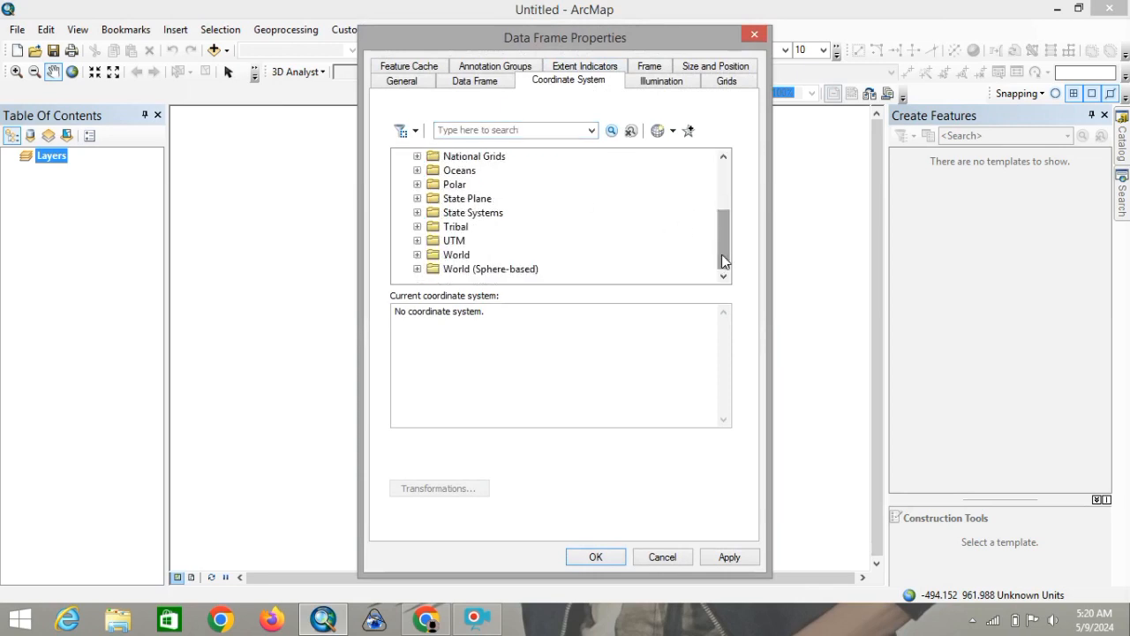
{"action": "left_click", "coordinate": [417, 241]}
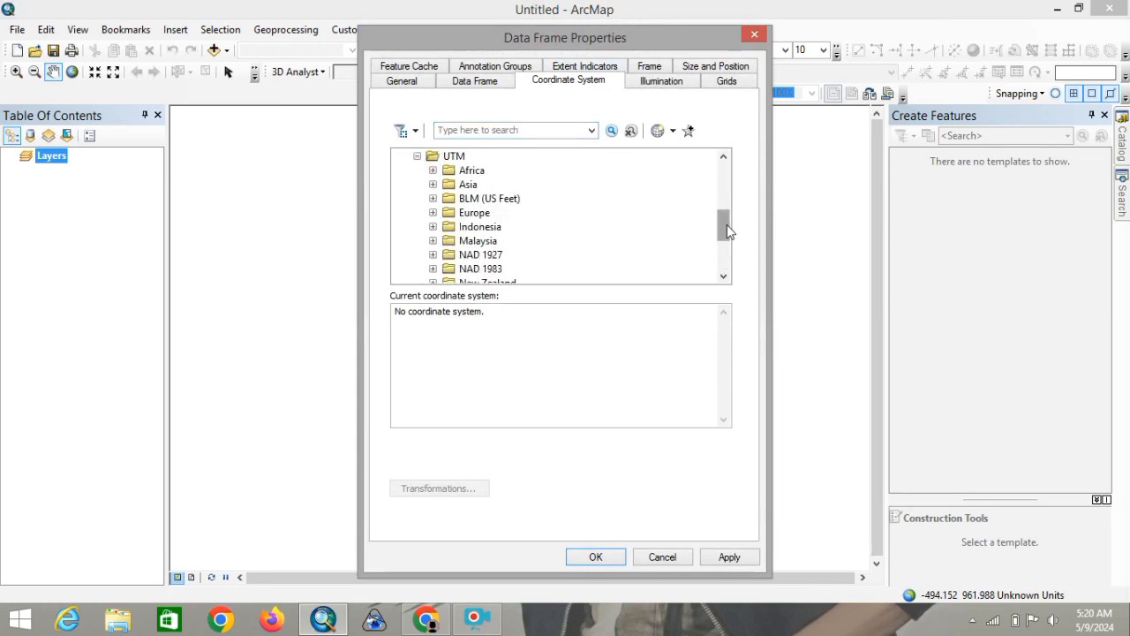
{"action": "left_click_drag", "start_coordinate": [724, 222], "coordinate": [730, 277]}
{"action": "left_click", "coordinate": [433, 240]}
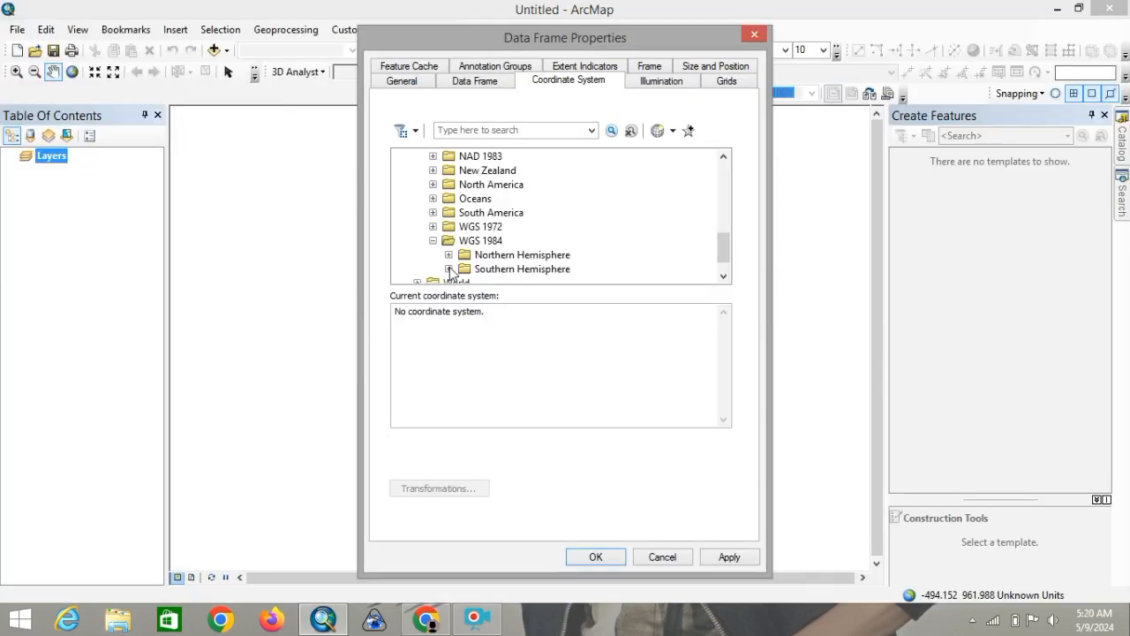
{"action": "left_click", "coordinate": [452, 273]}
{"action": "left_click_drag", "start_coordinate": [723, 211], "coordinate": [727, 253]}
{"action": "left_click", "coordinate": [518, 212]}
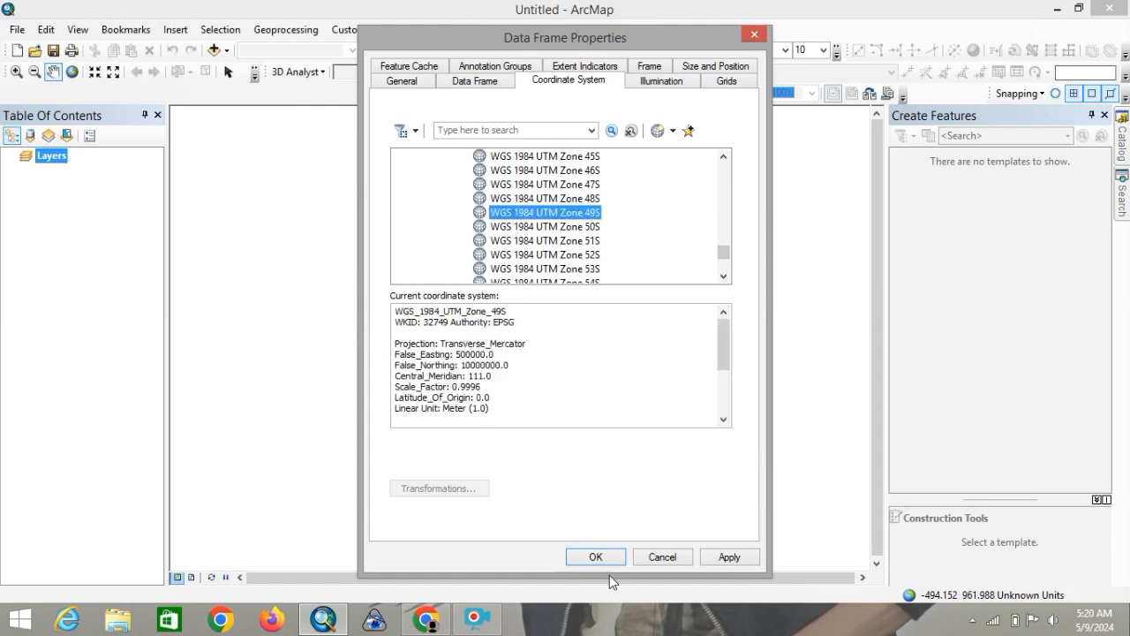
Add the selected UTM zone to the favorite coordinate systems and accept the data frame properties
{"action": "right_click", "coordinate": [532, 210]}
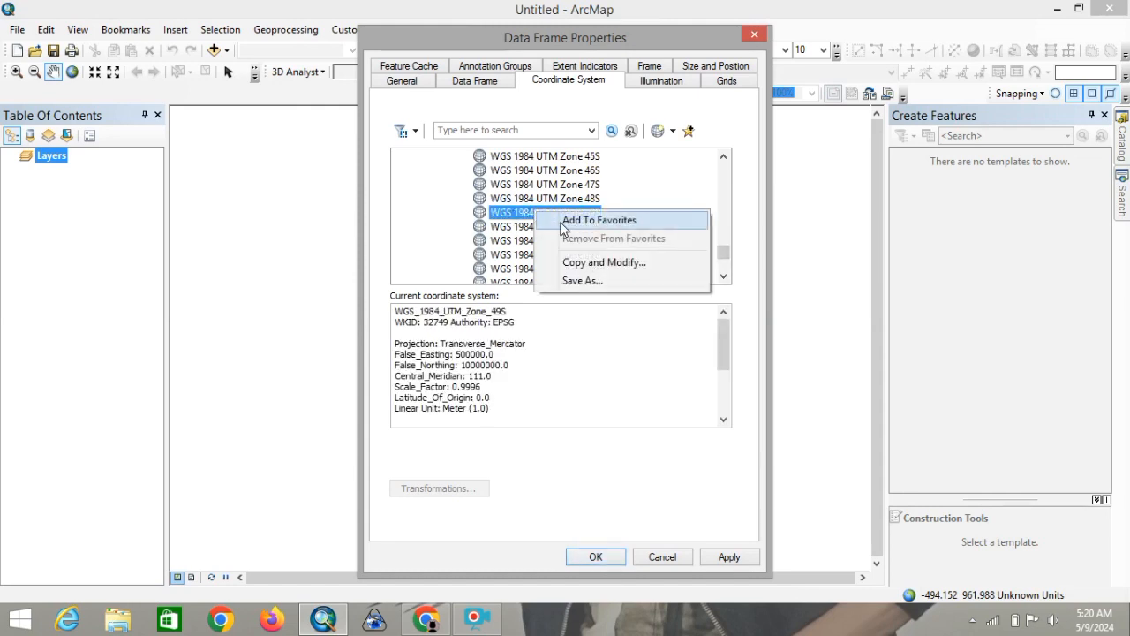
{"action": "left_click", "coordinate": [565, 221]}
{"action": "left_click", "coordinate": [595, 556]}
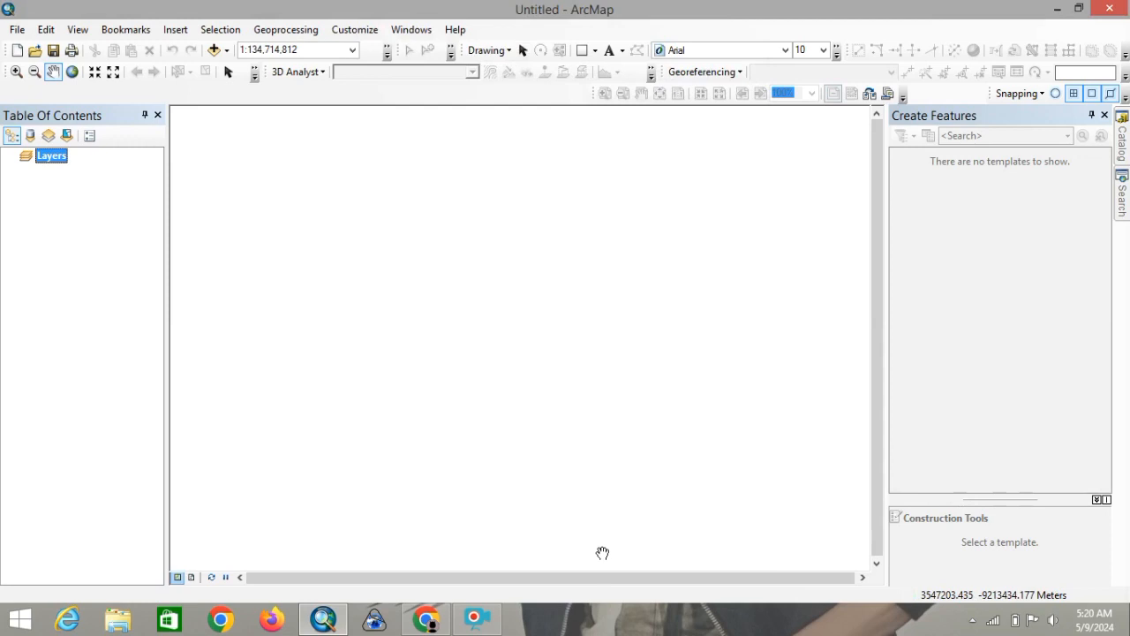
Add the raster 1507-544.jpg from the folder D:\ArcGis\1507-544 to the map, accepting the missing spatial reference
{"action": "right_click", "coordinate": [53, 156]}
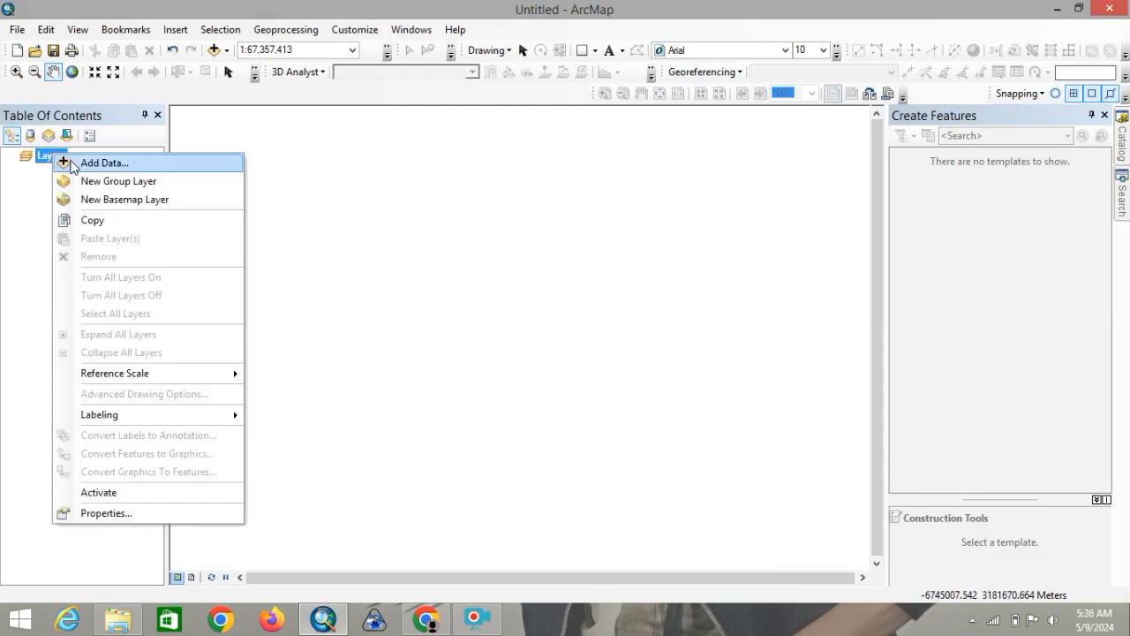
{"action": "left_click", "coordinate": [71, 163]}
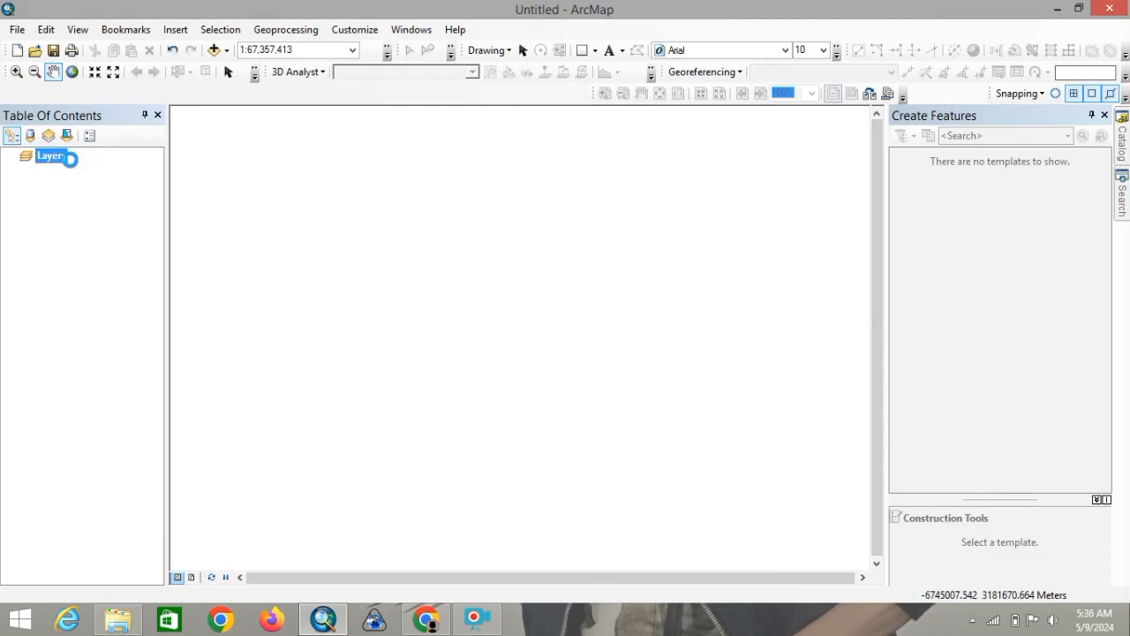
{"action": "left_click", "coordinate": [566, 201]}
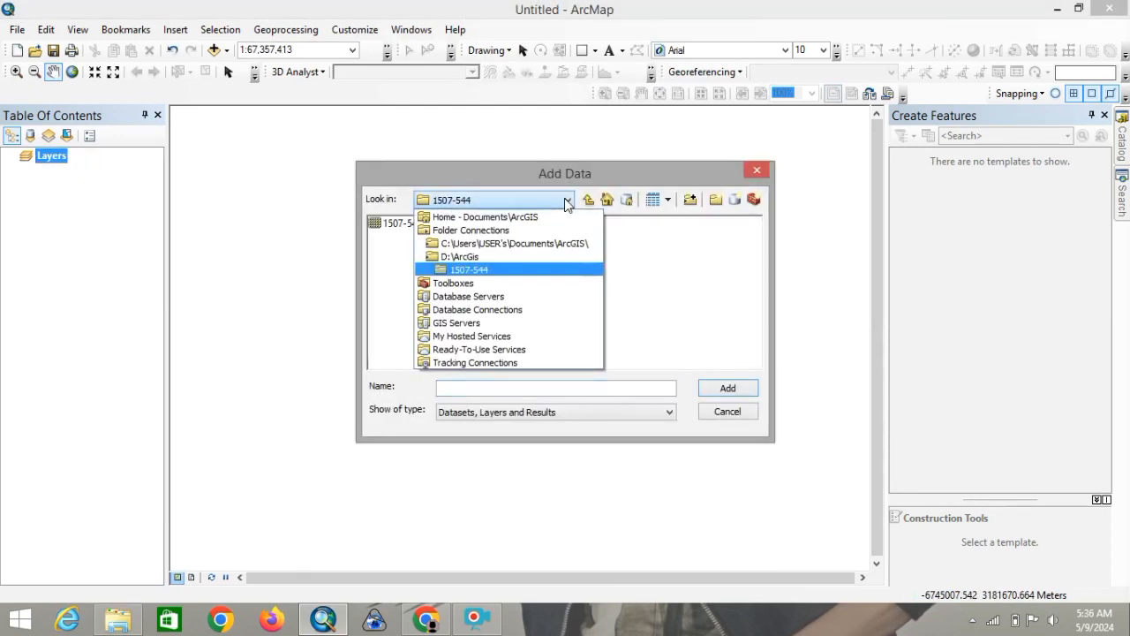
{"action": "left_click", "coordinate": [512, 256]}
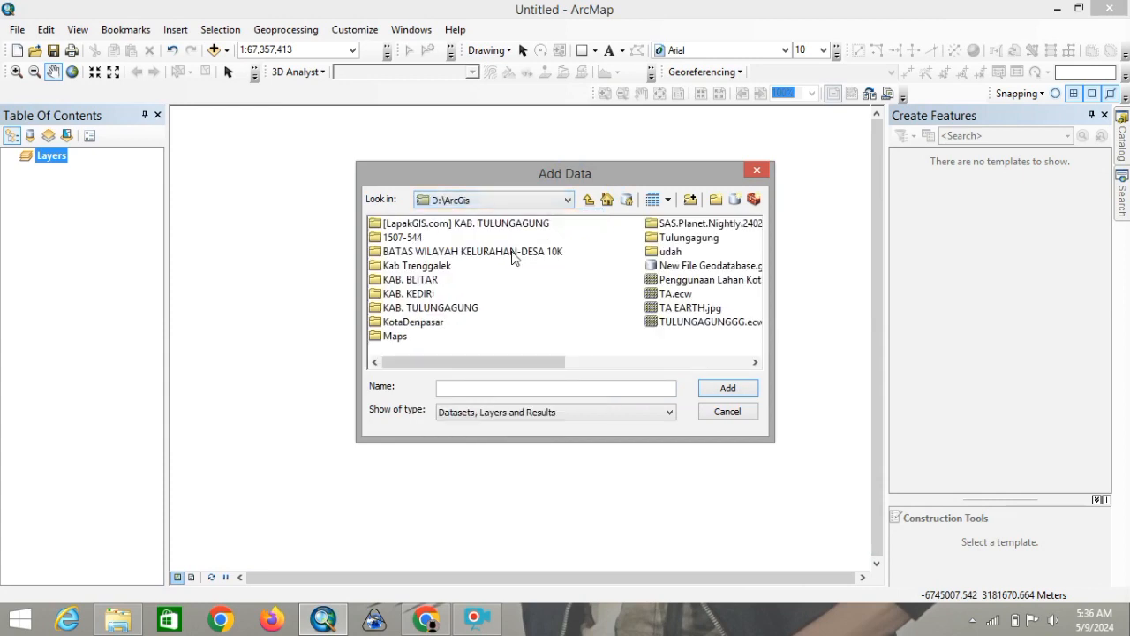
{"action": "double_click", "coordinate": [392, 238]}
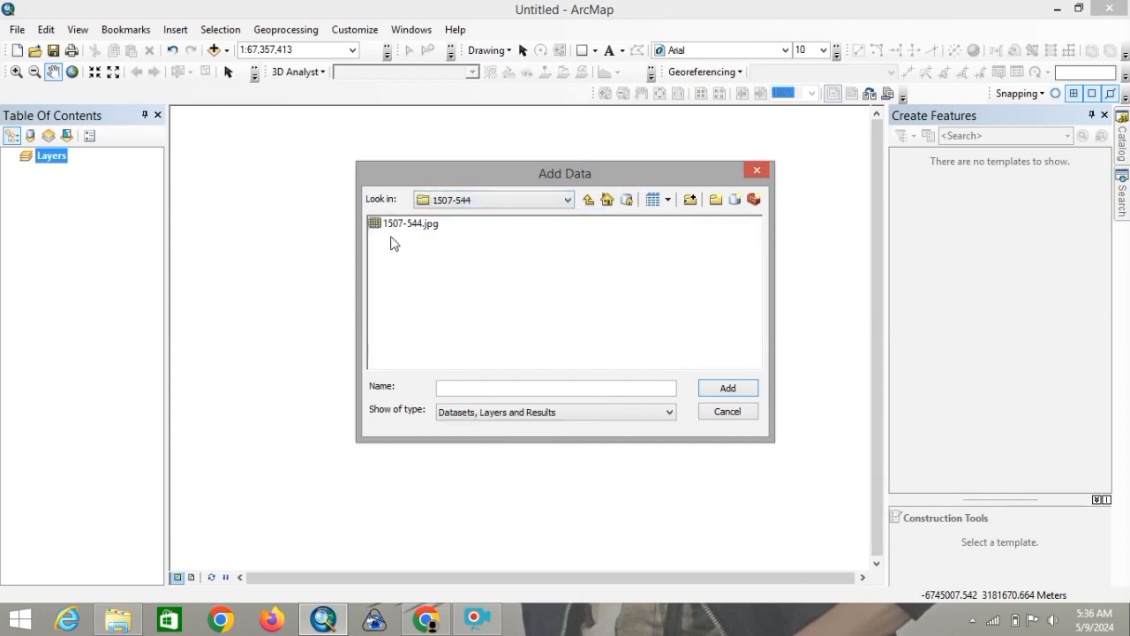
{"action": "left_click", "coordinate": [430, 225]}
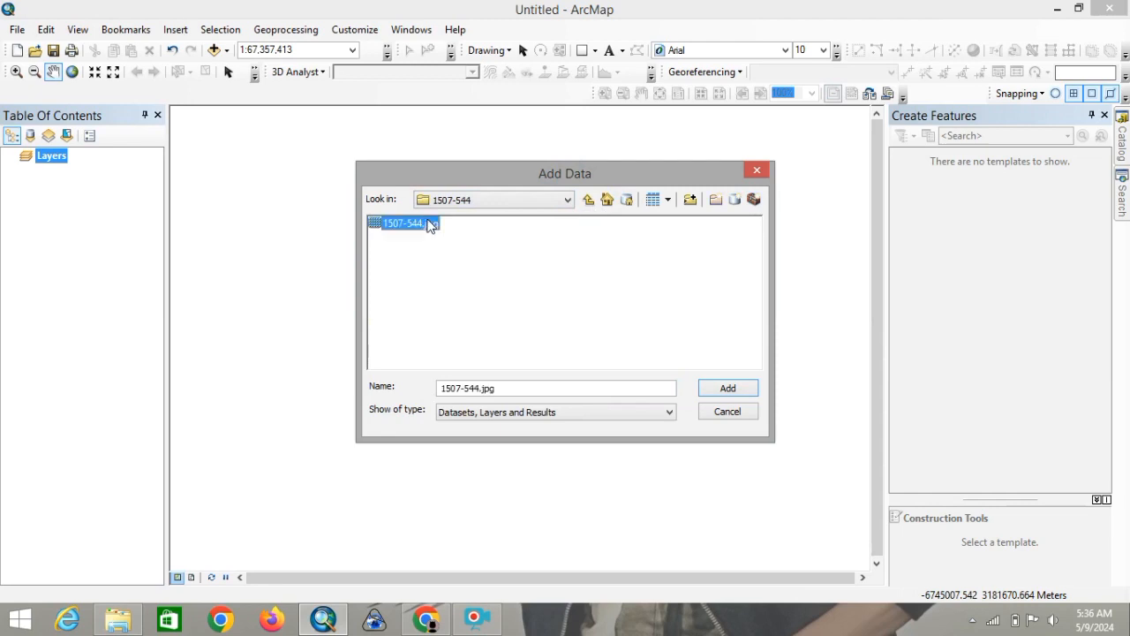
{"action": "left_click", "coordinate": [728, 389]}
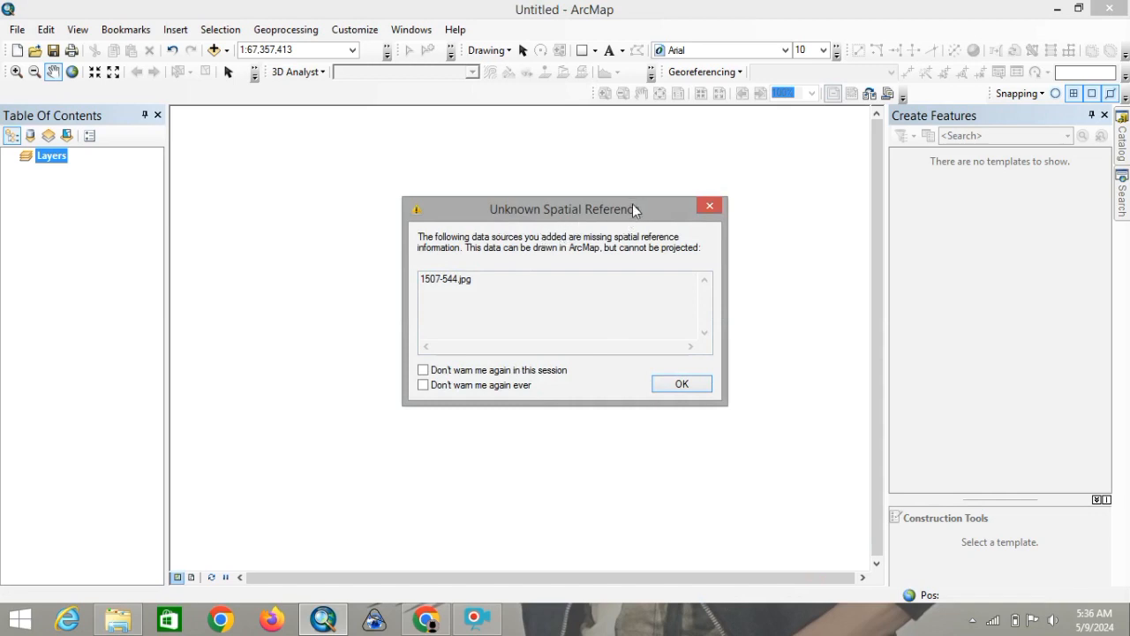
{"action": "left_click", "coordinate": [682, 386]}
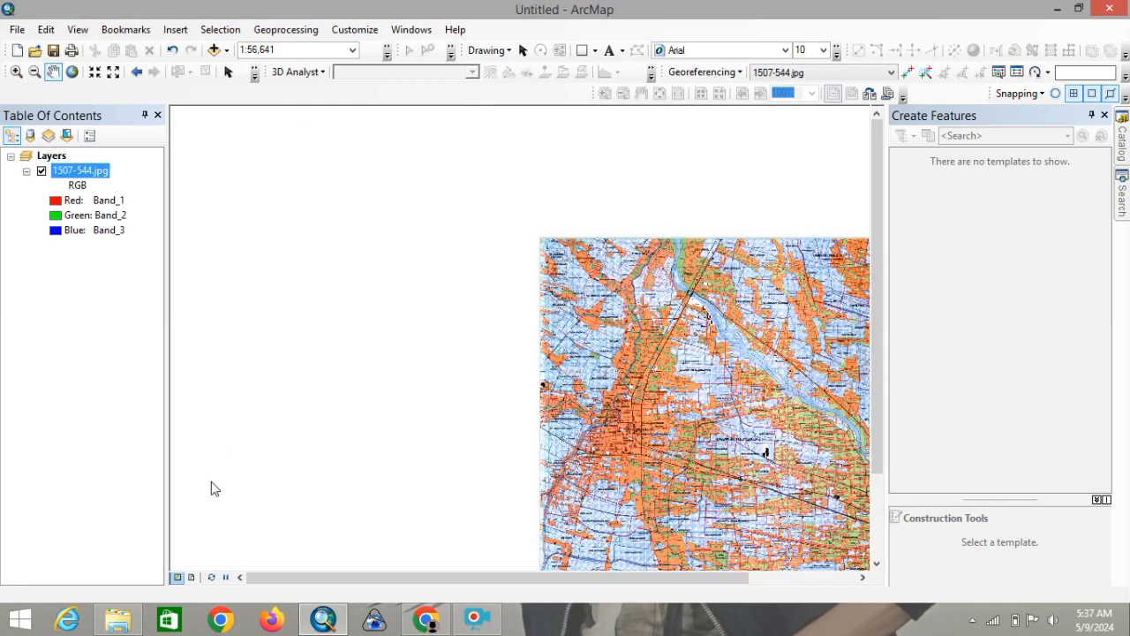
Check the spatial reference in the source properties of the 1507-544.jpg layer
{"action": "right_click", "coordinate": [94, 171]}
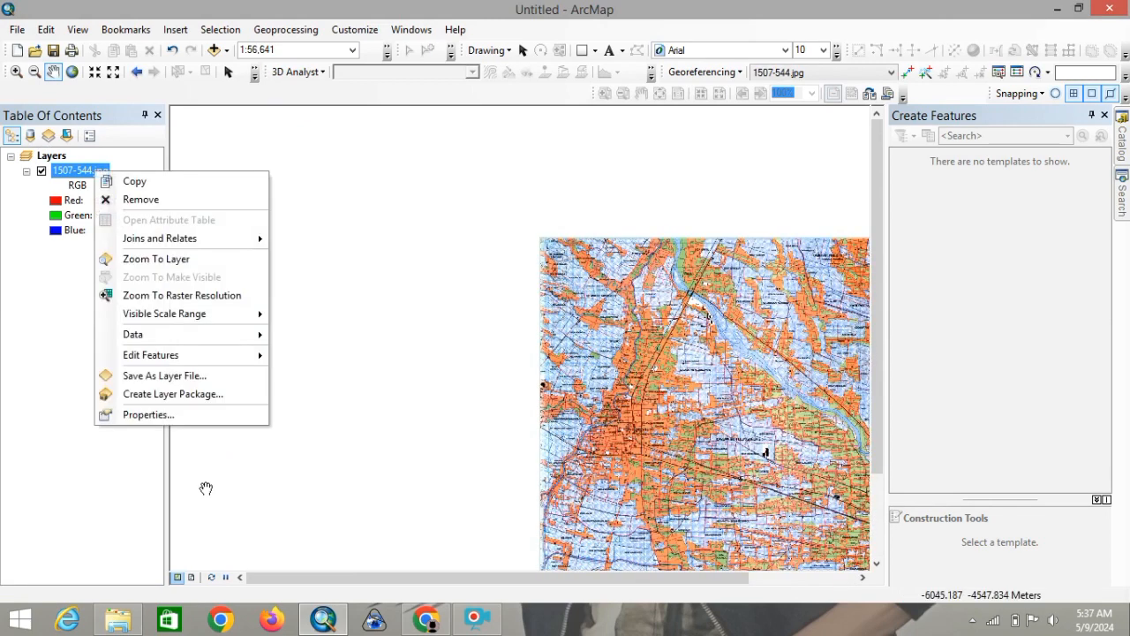
{"action": "left_click", "coordinate": [217, 415]}
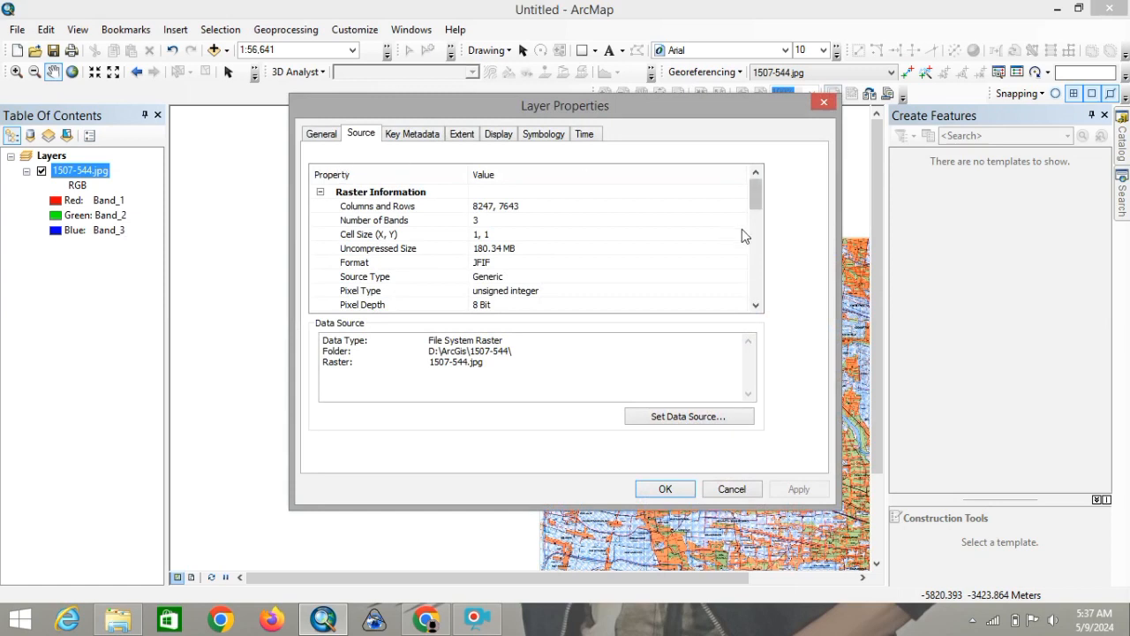
{"action": "left_click_drag", "start_coordinate": [756, 204], "coordinate": [761, 270]}
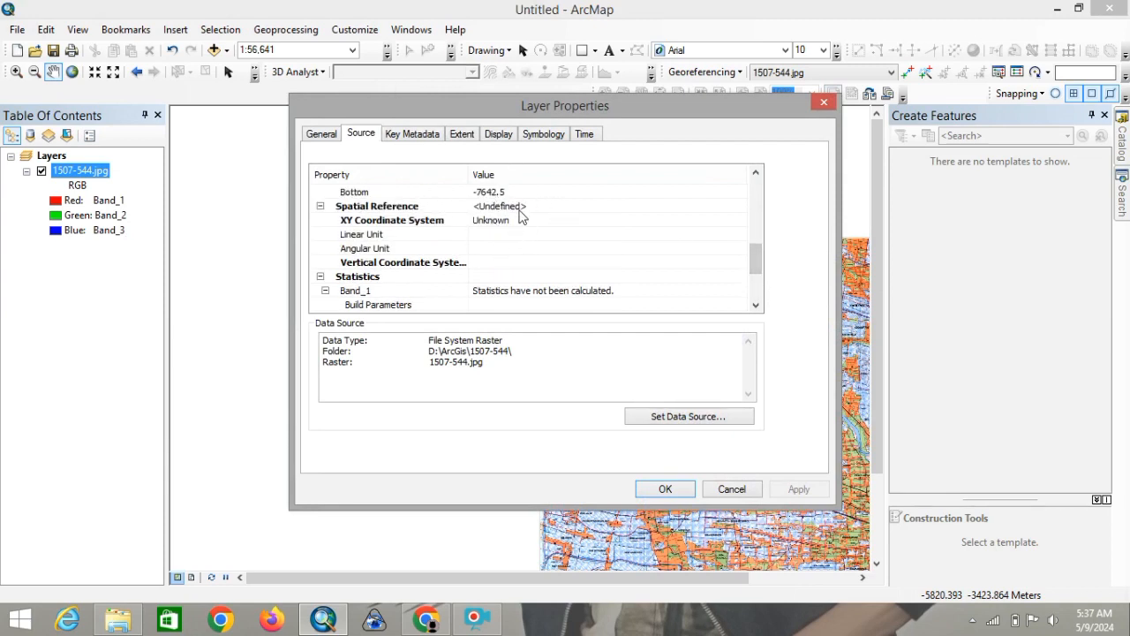
{"action": "left_click", "coordinate": [673, 492]}
Check in the toolbar list that Georeferencing is enabled and view the georeferencing link table
{"action": "mouse_move", "coordinate": [757, 433]}
{"action": "left_mouse_down"}
{"action": "mouse_move", "coordinate": [577, 344]}
{"action": "mouse_move", "coordinate": [544, 348]}
{"action": "left_mouse_up"}
{"action": "left_click_drag", "start_coordinate": [631, 353], "coordinate": [620, 331]}
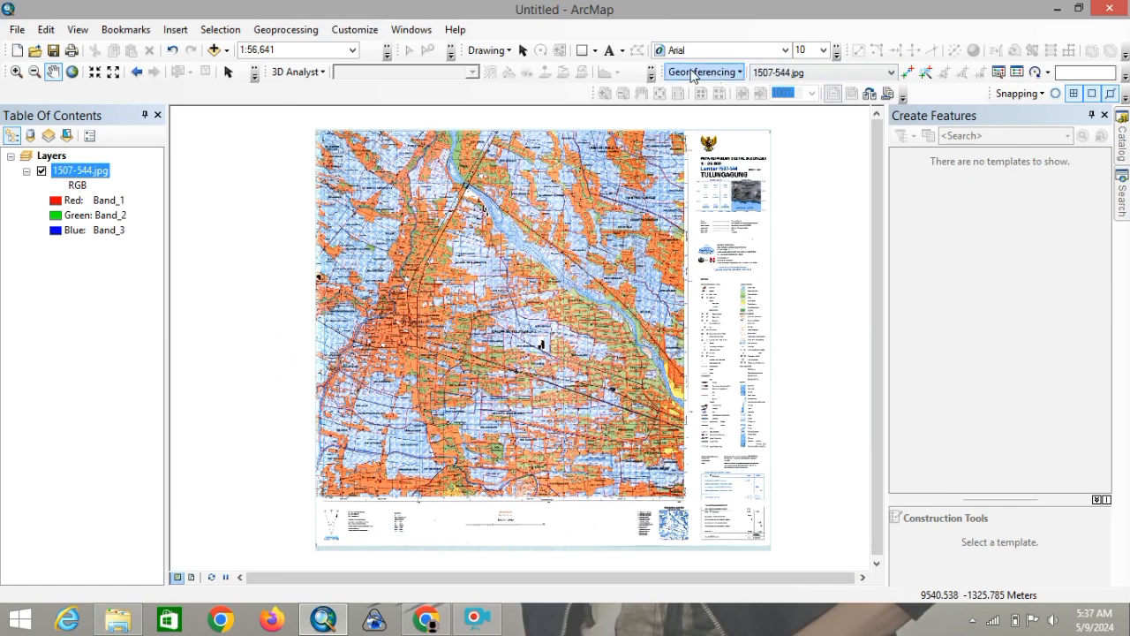
{"action": "left_click", "coordinate": [347, 30]}
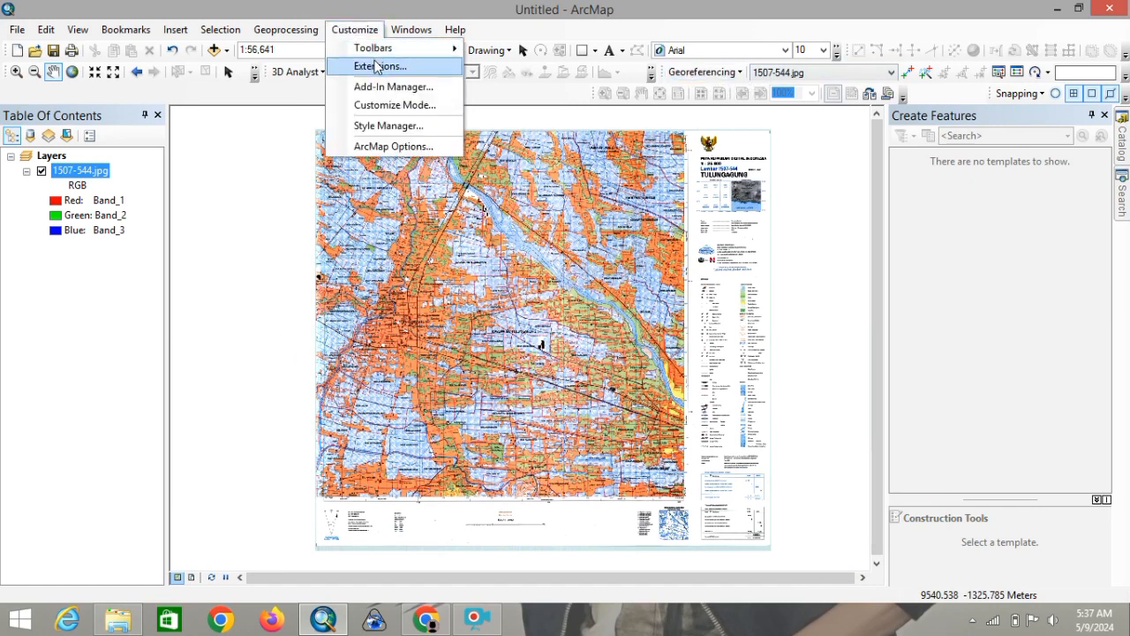
{"action": "mouse_move", "coordinate": [381, 48]}
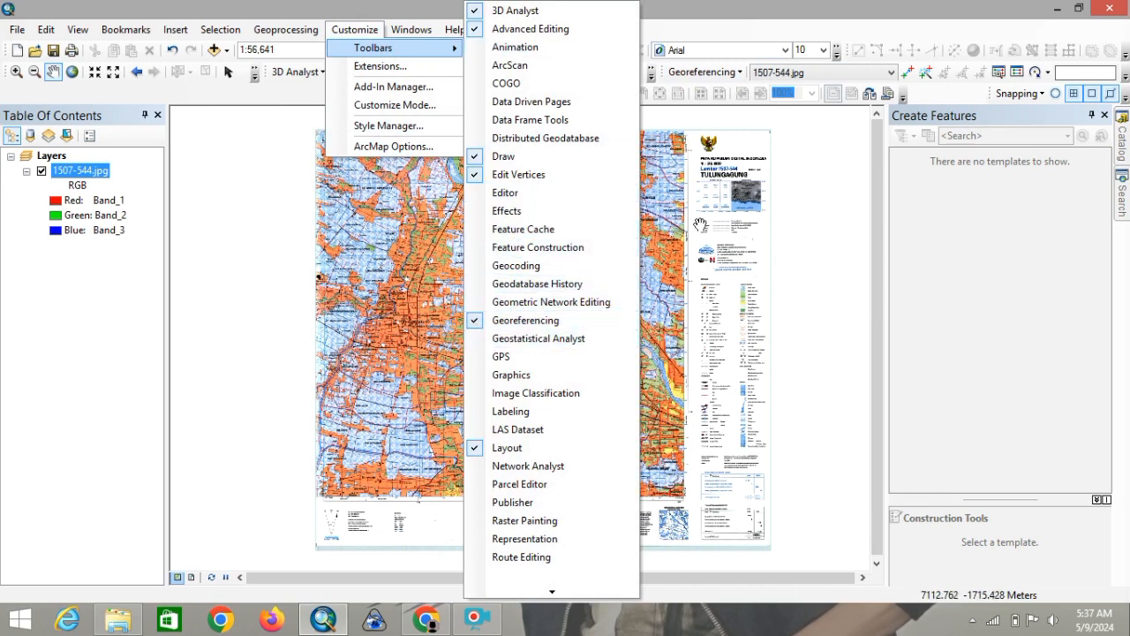
{"action": "left_click", "coordinate": [802, 167]}
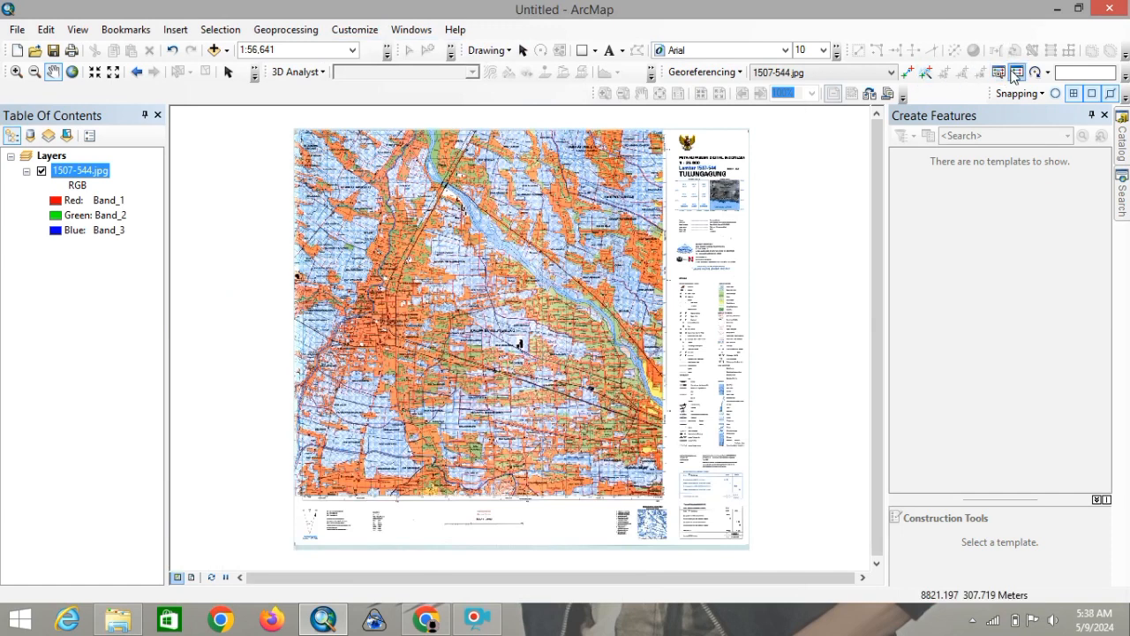
{"action": "left_click", "coordinate": [1016, 73]}
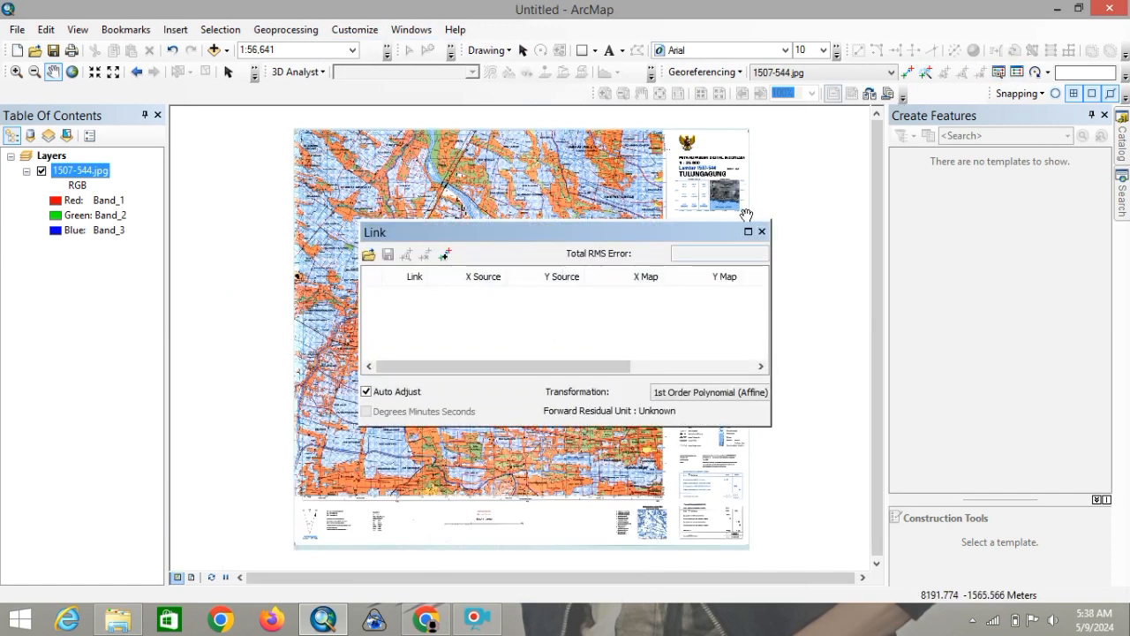
{"action": "left_click", "coordinate": [762, 233]}
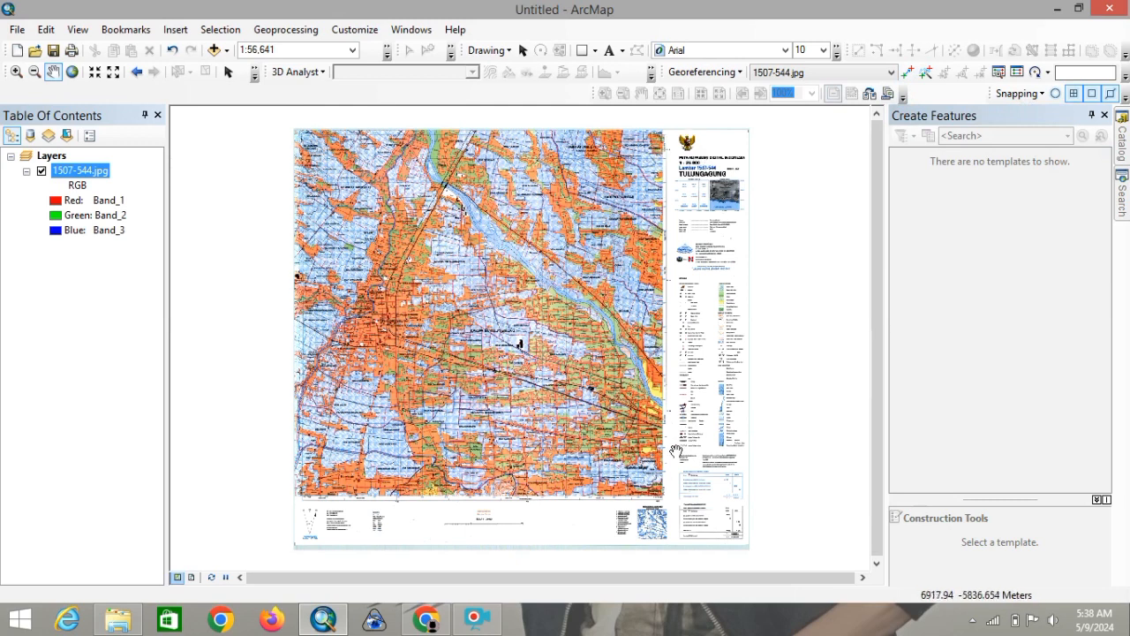
Place the first georeferencing control point on the map's upper-left grid corner at 08°00'00"S, 111°52'30"T
{"action": "left_click", "coordinate": [17, 72]}
{"action": "left_click_drag", "start_coordinate": [319, 143], "coordinate": [327, 182]}
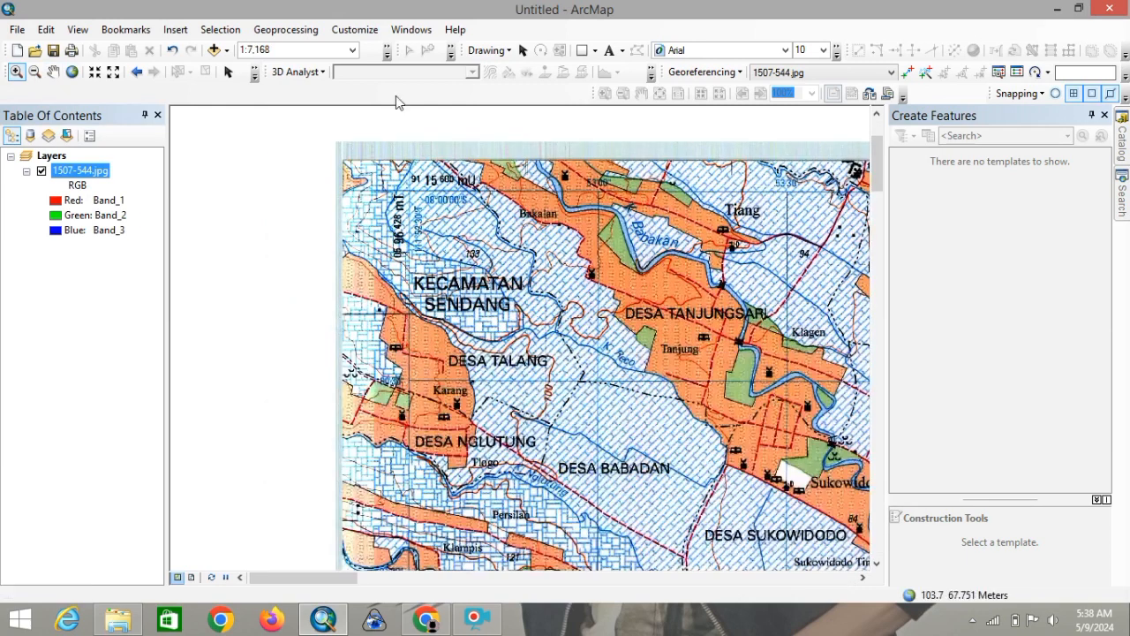
{"action": "left_click_drag", "start_coordinate": [333, 111], "coordinate": [473, 265]}
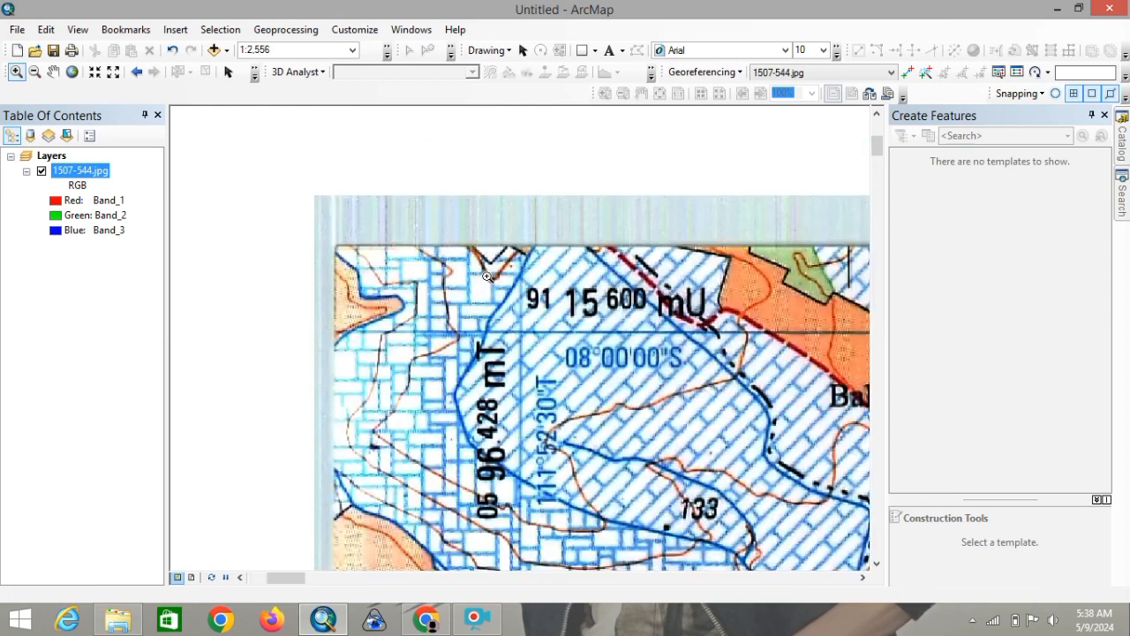
{"action": "left_click", "coordinate": [53, 71]}
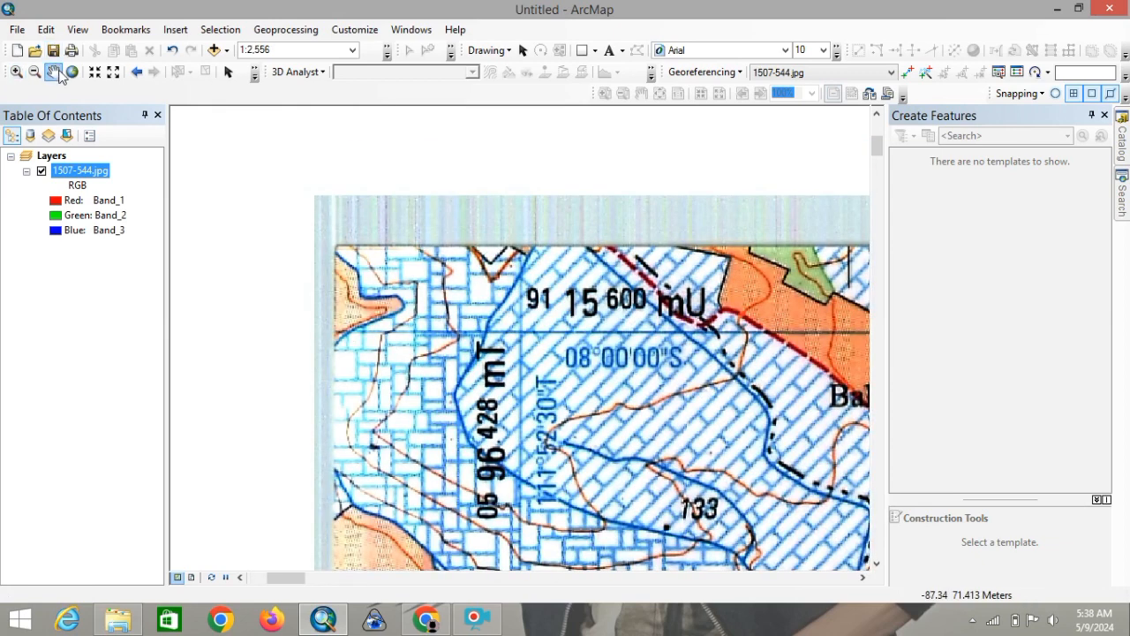
{"action": "left_click_drag", "start_coordinate": [634, 404], "coordinate": [519, 350]}
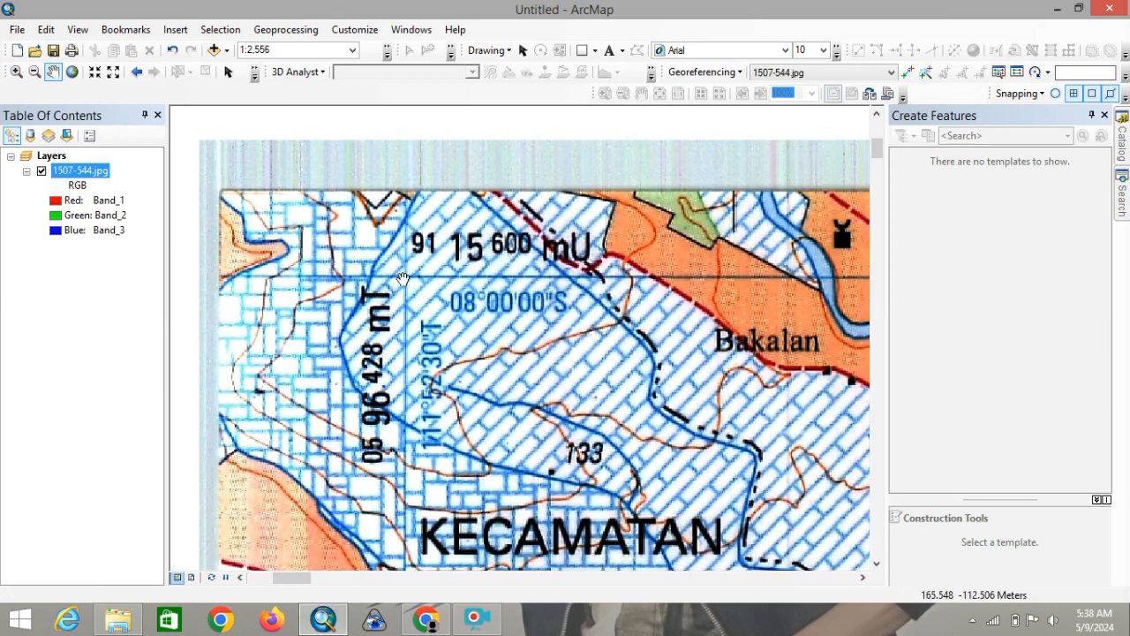
{"action": "left_click", "coordinate": [915, 72]}
{"action": "left_click", "coordinate": [405, 276]}
{"action": "right_click", "coordinate": [405, 276]}
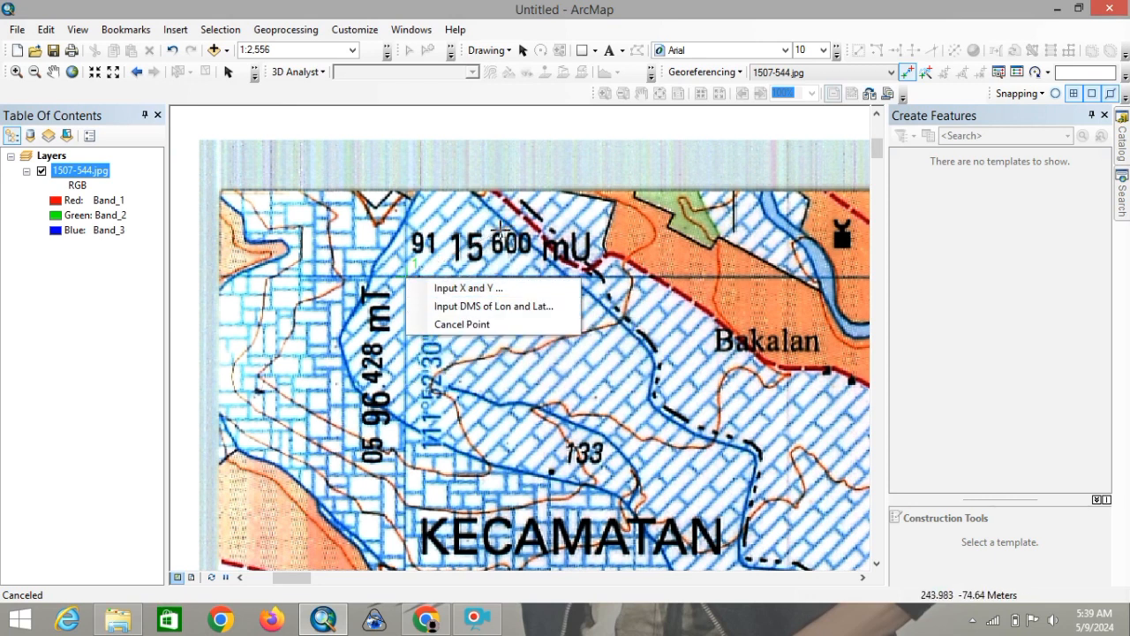
Enter X 0596428 and Y 9115600 as the first control point's map coordinates
{"action": "left_click", "coordinate": [456, 290]}
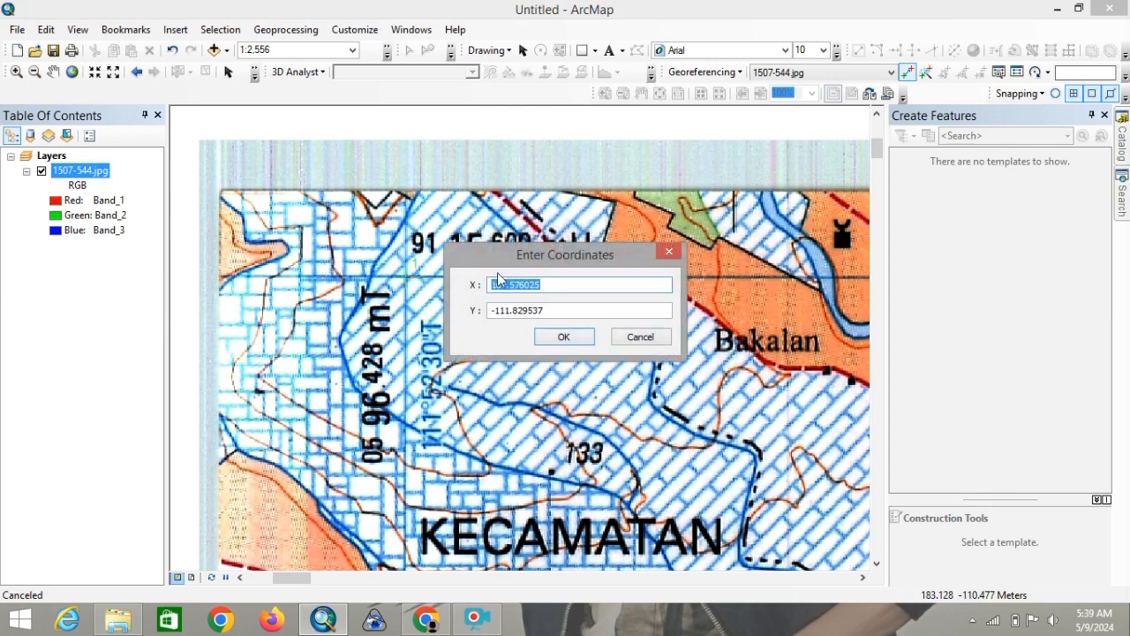
{"action": "left_click_drag", "start_coordinate": [524, 262], "coordinate": [549, 359]}
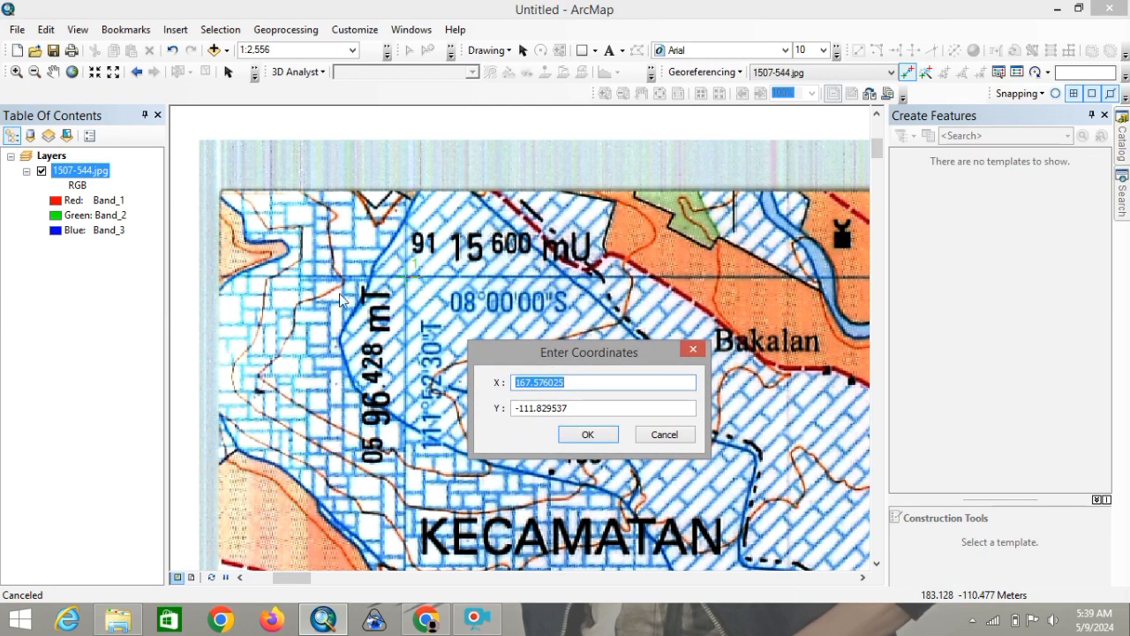
{"action": "type", "text": "0596428"}
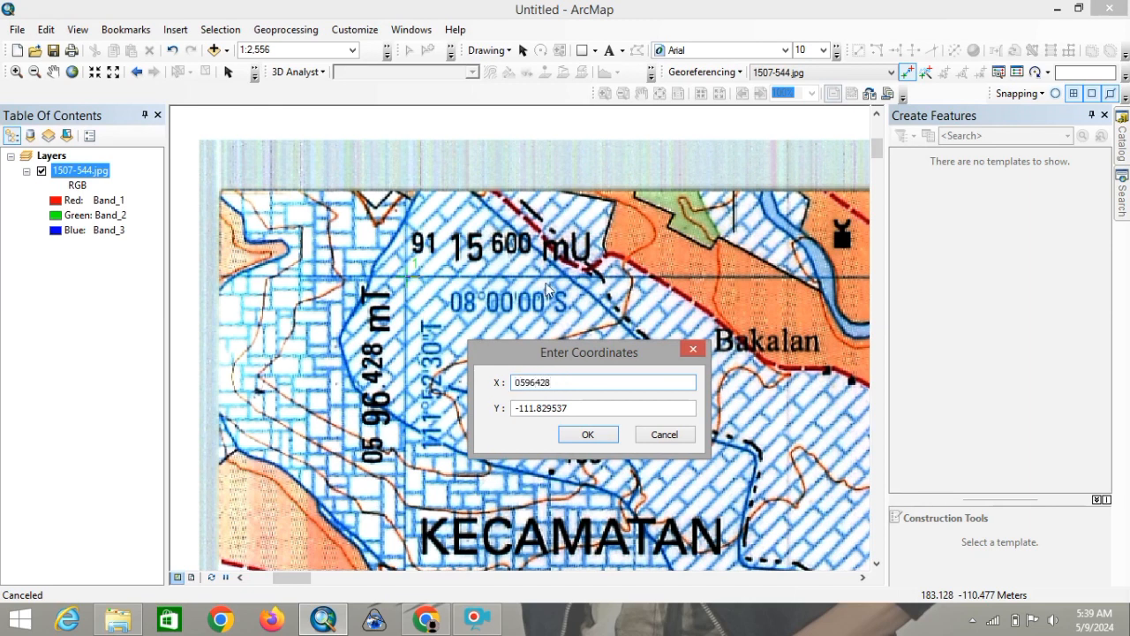
{"action": "left_click", "coordinate": [543, 408]}
{"action": "key", "text": "BackSpace"}
{"action": "key", "text": "BackSpace"}
{"action": "key", "text": "BackSpace"}
{"action": "key", "text": "BackSpace"}
{"action": "key", "text": "BackSpace"}
{"action": "key", "text": "BackSpace"}
{"action": "key", "text": "BackSpace"}
{"action": "key", "text": "BackSpace"}
{"action": "key", "text": "BackSpace"}
{"action": "key", "text": "BackSpace"}
{"action": "key", "text": "BackSpace"}
{"action": "type", "text": "91"}
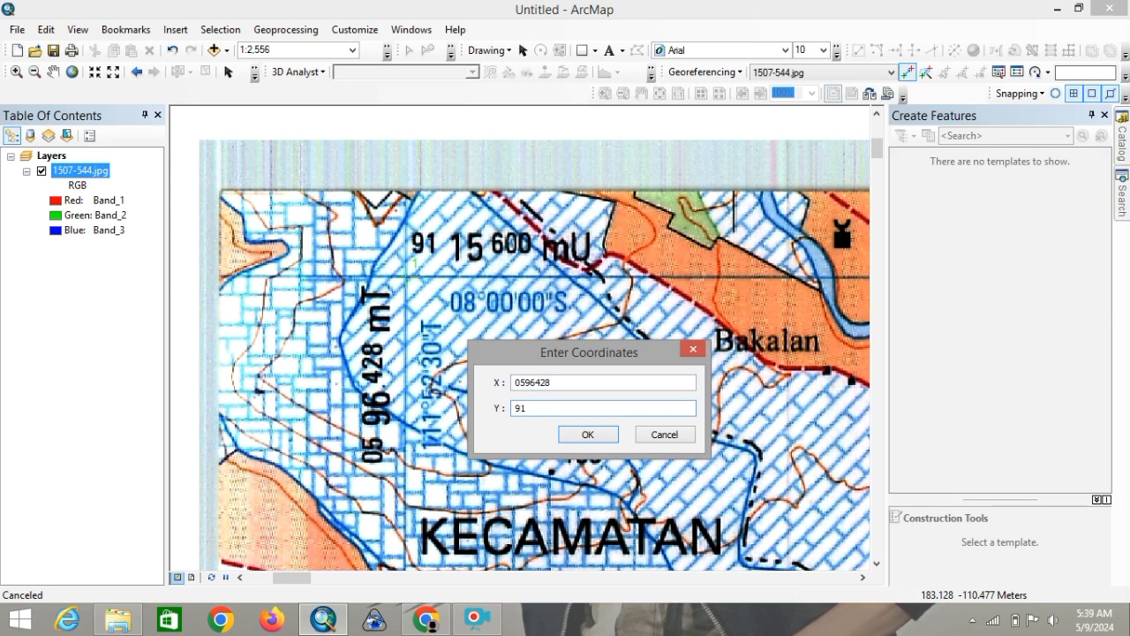
{"action": "type", "text": "15600"}
{"action": "left_click", "coordinate": [606, 436]}
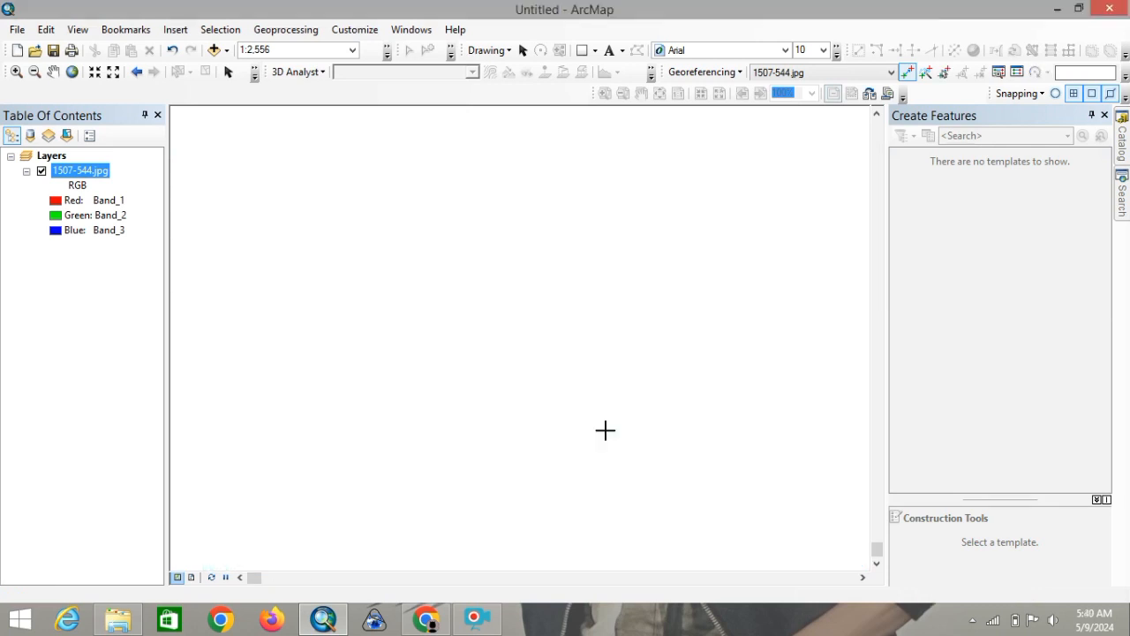
Place the second control point on the map's upper-right grid corner at 08°00'00"S, 112°00'00"T
{"action": "right_click", "coordinate": [85, 170]}
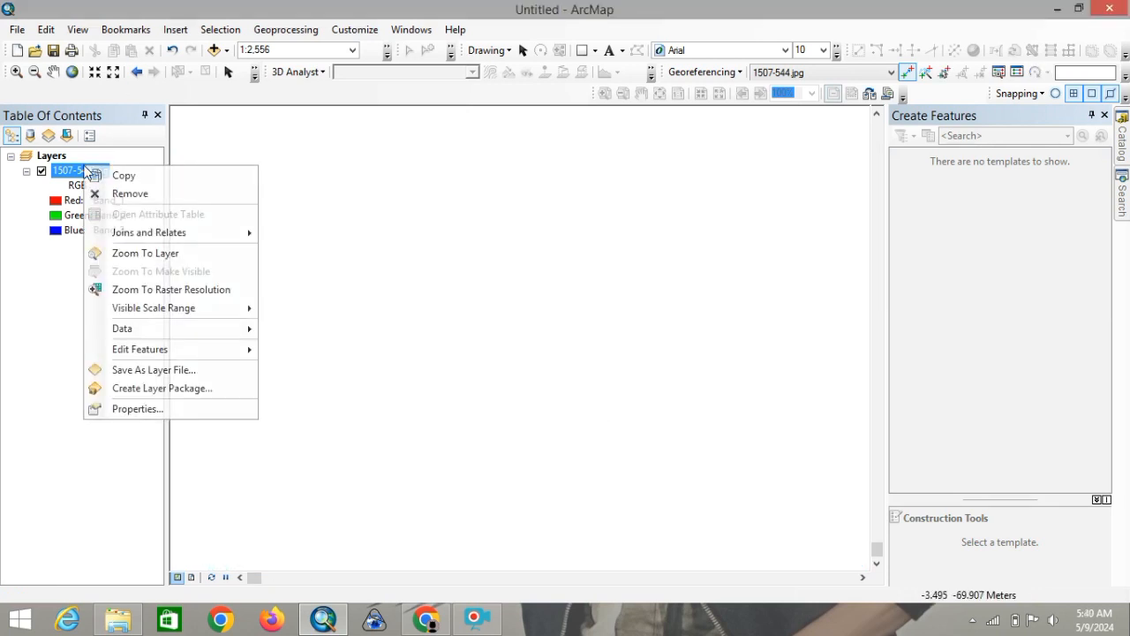
{"action": "left_click", "coordinate": [146, 254]}
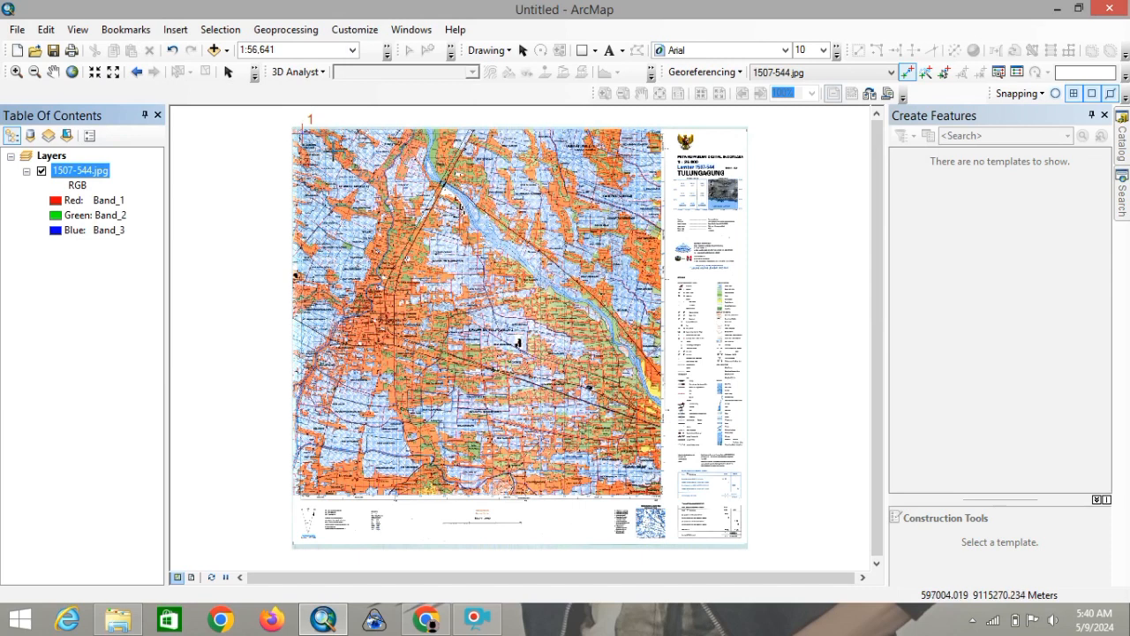
{"action": "left_click", "coordinate": [17, 72]}
{"action": "left_click_drag", "start_coordinate": [628, 119], "coordinate": [706, 171]}
{"action": "left_click_drag", "start_coordinate": [383, 139], "coordinate": [626, 511]}
{"action": "left_click", "coordinate": [911, 71]}
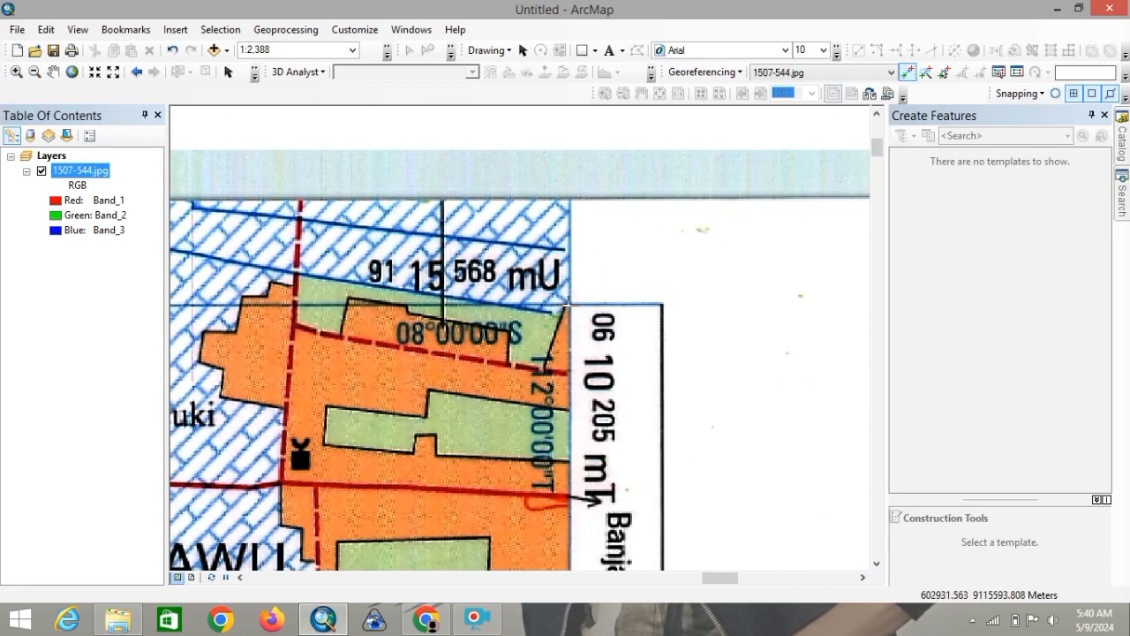
{"action": "left_click", "coordinate": [558, 298]}
{"action": "right_click", "coordinate": [558, 299]}
Enter X 0610205 and Y 9115568 as the second control point's map coordinates
{"action": "left_click", "coordinate": [601, 306]}
{"action": "left_click_drag", "start_coordinate": [609, 263], "coordinate": [830, 276]}
{"action": "type", "text": "0610205"}
{"action": "key", "text": "Tab"}
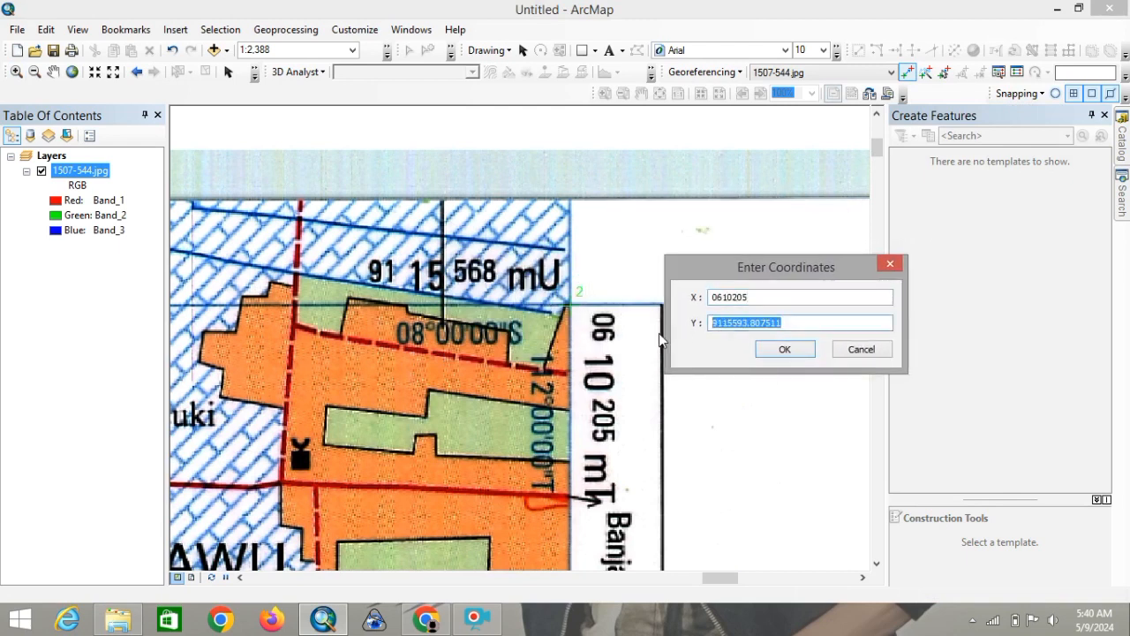
{"action": "type", "text": "9115568"}
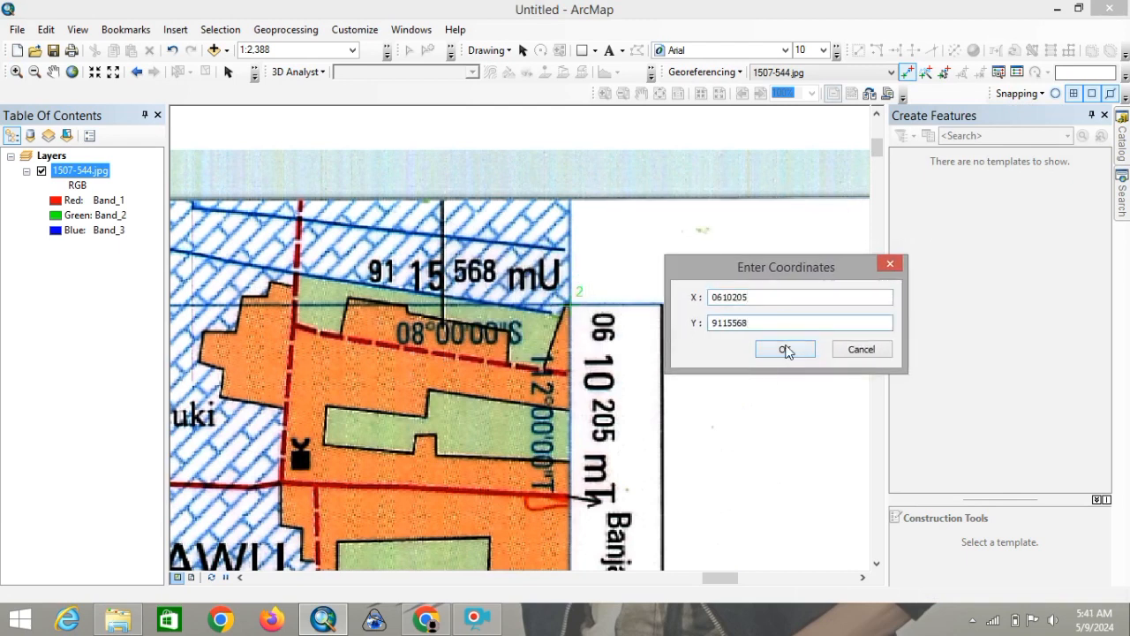
{"action": "left_click", "coordinate": [786, 348]}
Place the third control point on the map's lower-right grid corner at 08°07'30"S, 112°00'00"T
{"action": "right_click", "coordinate": [80, 171]}
{"action": "left_click", "coordinate": [177, 257]}
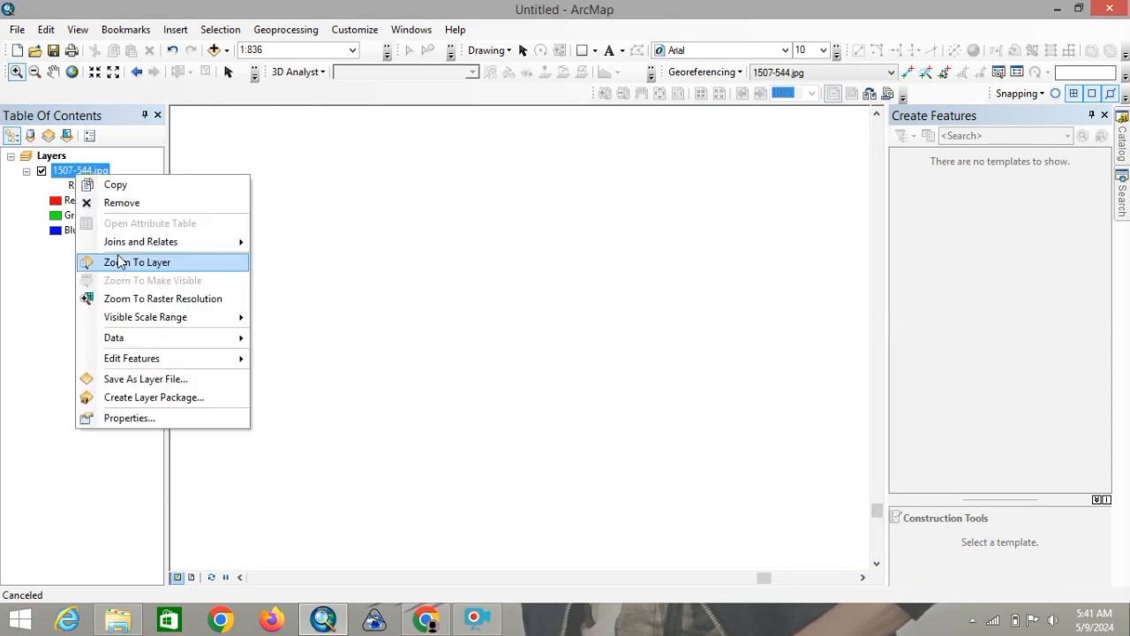
{"action": "left_click_drag", "start_coordinate": [654, 479], "coordinate": [678, 538]}
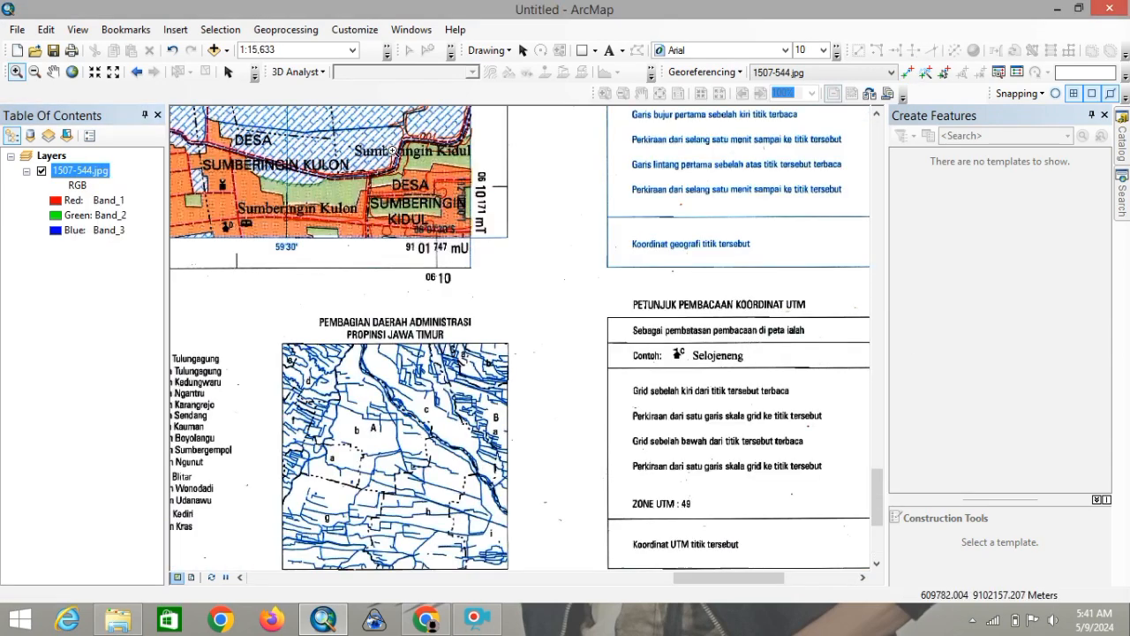
{"action": "left_click_drag", "start_coordinate": [384, 159], "coordinate": [533, 320]}
{"action": "left_click", "coordinate": [908, 74]}
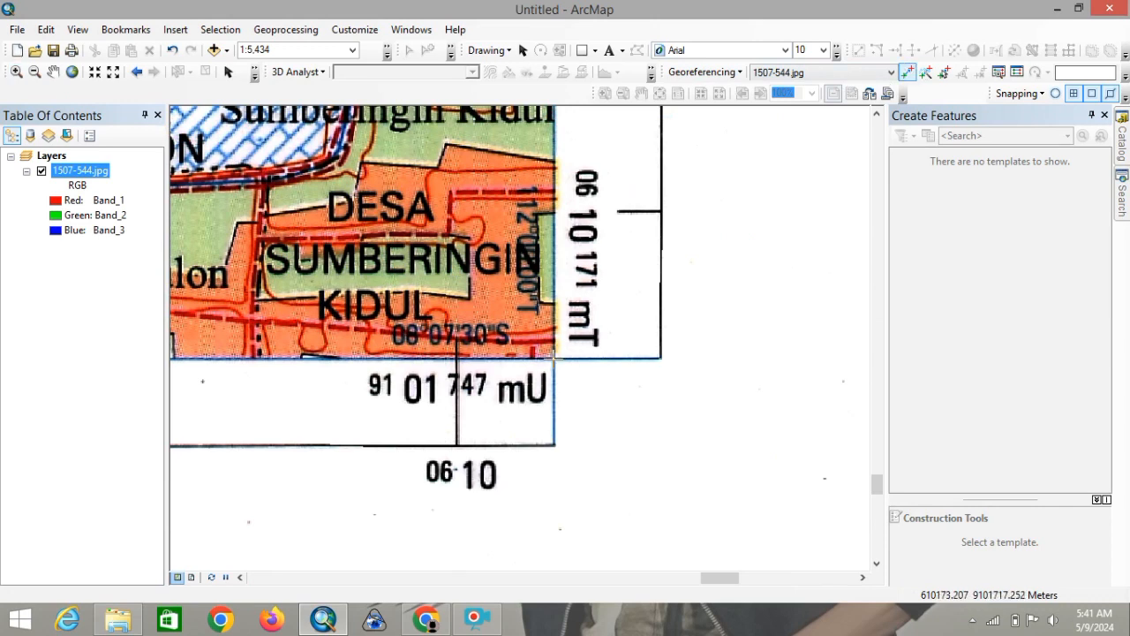
{"action": "right_click", "coordinate": [552, 358]}
Set the third control point's X map coordinate to 610171 and accept its coordinates
{"action": "left_click", "coordinate": [577, 368]}
{"action": "left_click_drag", "start_coordinate": [570, 259], "coordinate": [772, 326]}
{"action": "left_click_drag", "start_coordinate": [747, 350], "coordinate": [732, 352]}
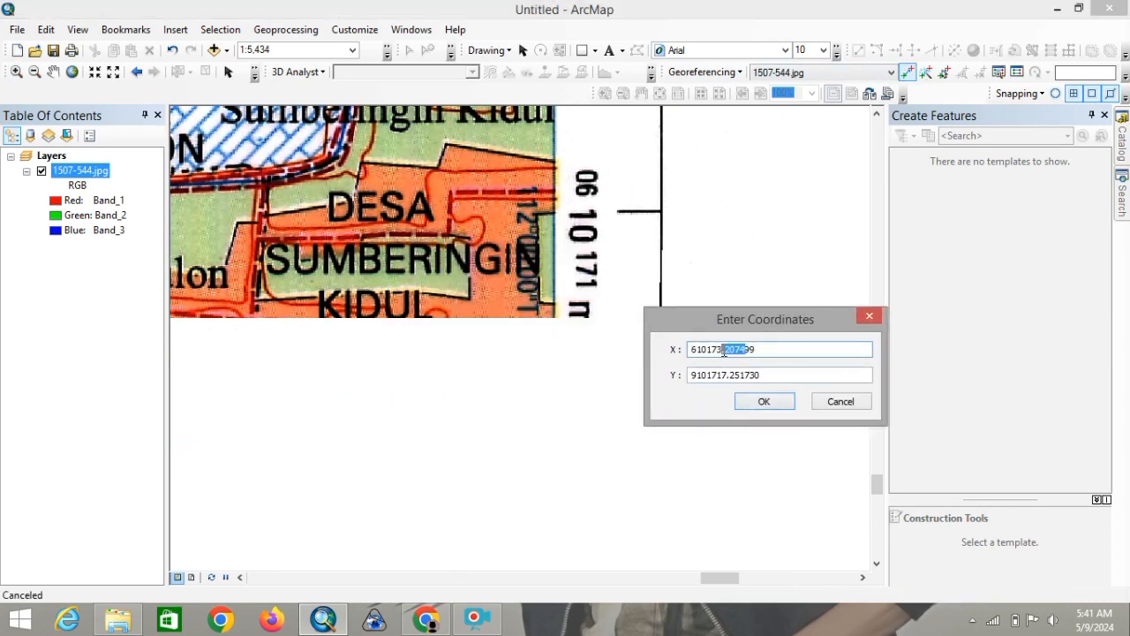
{"action": "left_click", "coordinate": [768, 351]}
{"action": "key", "text": "BackSpace"}
{"action": "key", "text": "BackSpace"}
{"action": "key", "text": "BackSpace"}
{"action": "key", "text": "BackSpace"}
{"action": "key", "text": "BackSpace"}
{"action": "key", "text": "BackSpace"}
{"action": "key", "text": "BackSpace"}
{"action": "key", "text": "BackSpace"}
{"action": "type", "text": "1"}
{"action": "left_click", "coordinate": [763, 402]}
Place the fourth control point on the map's lower-left grid corner at 08°07'30"S, 111°52'30"T
{"action": "left_click_drag", "start_coordinate": [719, 577], "coordinate": [287, 576]}
{"action": "left_click", "coordinate": [913, 73]}
{"action": "left_click", "coordinate": [493, 341]}
{"action": "right_click", "coordinate": [493, 341]}
Enter X 596398 and Y 9101779 as the fourth control point's map coordinates
{"action": "left_click", "coordinate": [535, 350]}
{"action": "left_click_drag", "start_coordinate": [578, 248], "coordinate": [697, 189]}
{"action": "left_click_drag", "start_coordinate": [677, 227], "coordinate": [632, 224]}
{"action": "key", "text": "BackSpace"}
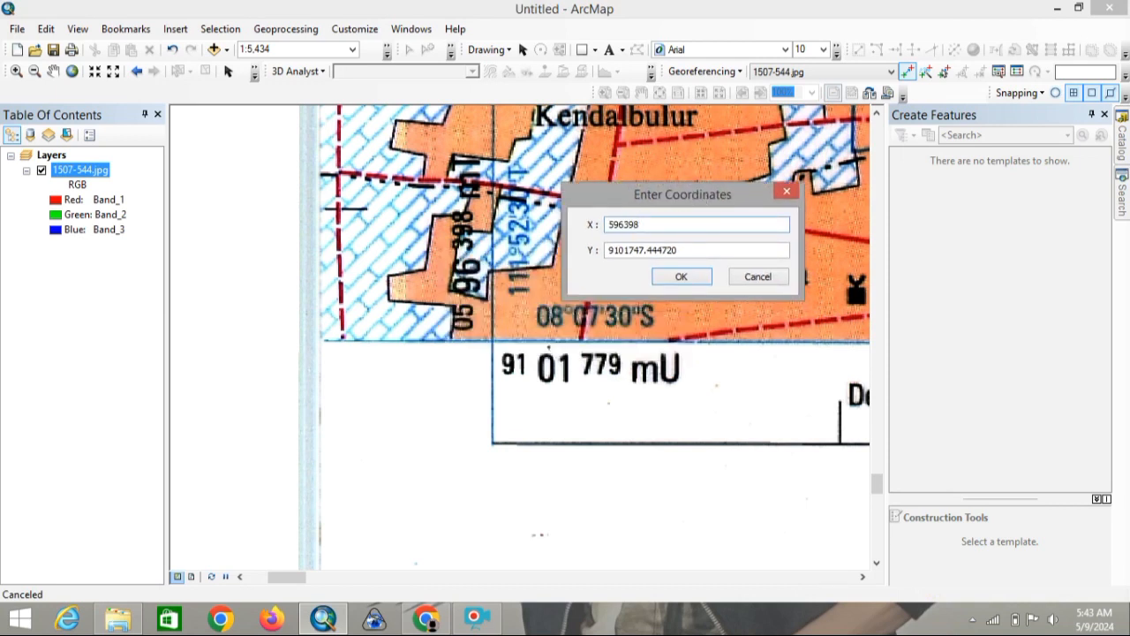
{"action": "left_click_drag", "start_coordinate": [687, 250], "coordinate": [633, 250]}
{"action": "type", "text": "79"}
{"action": "key", "text": "Return"}
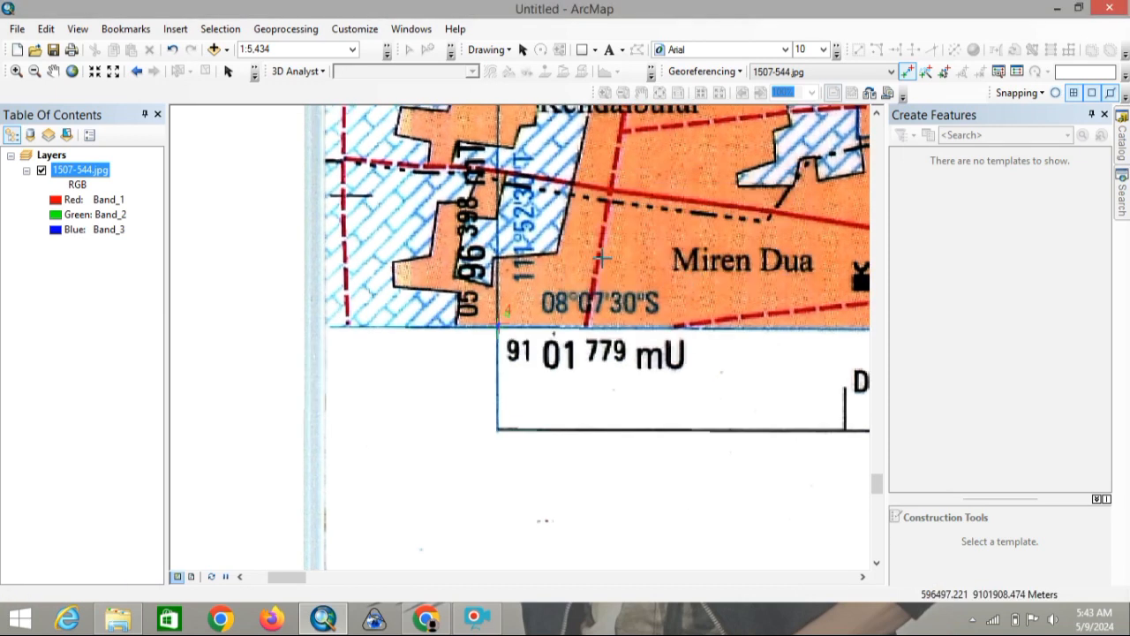
Show the whole map with the georeferencing link table and select link 2 in it
{"action": "left_click", "coordinate": [71, 71]}
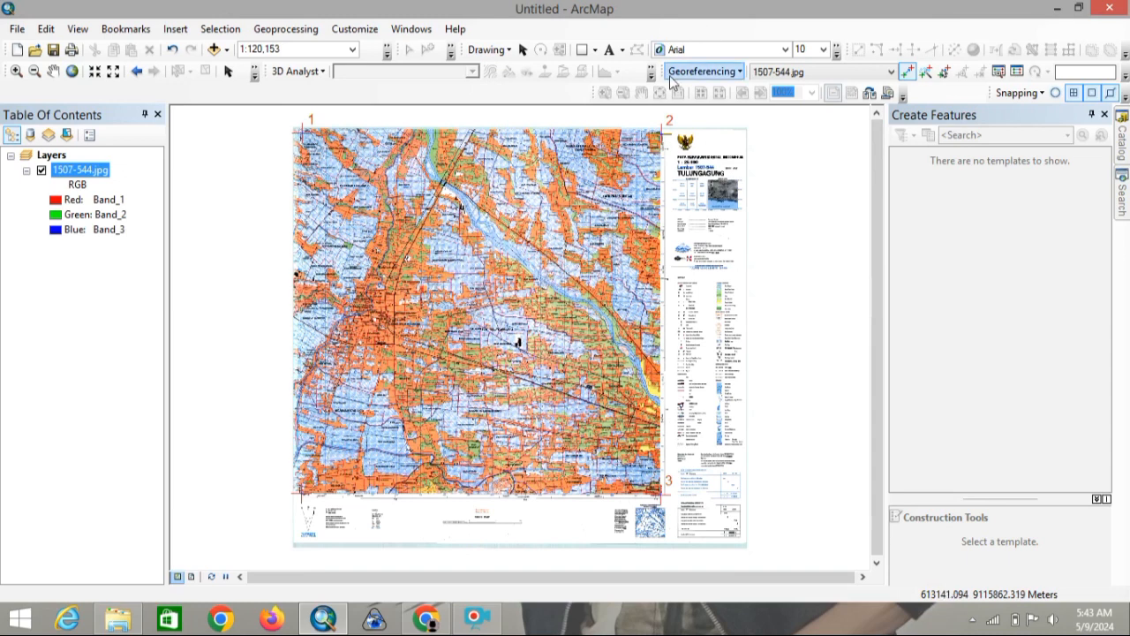
{"action": "left_click", "coordinate": [1020, 75]}
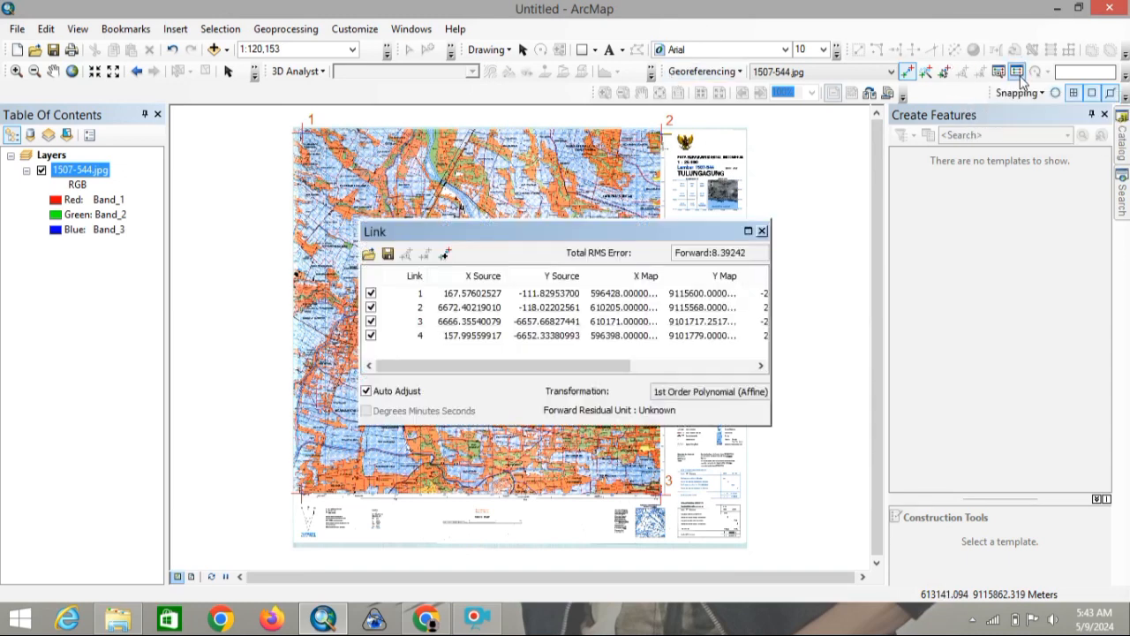
{"action": "left_click_drag", "start_coordinate": [648, 240], "coordinate": [97, 282]}
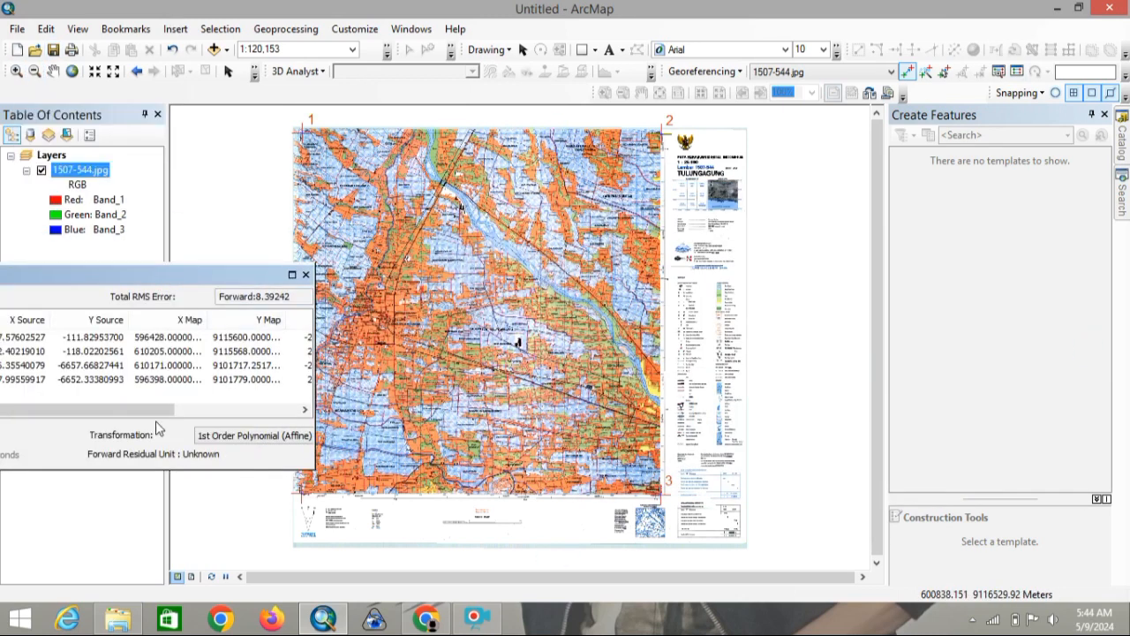
{"action": "left_click", "coordinate": [106, 351]}
Move link 2's map point at the upper-right grid corner to about X 610194, Y 9115538
{"action": "left_click", "coordinate": [16, 70]}
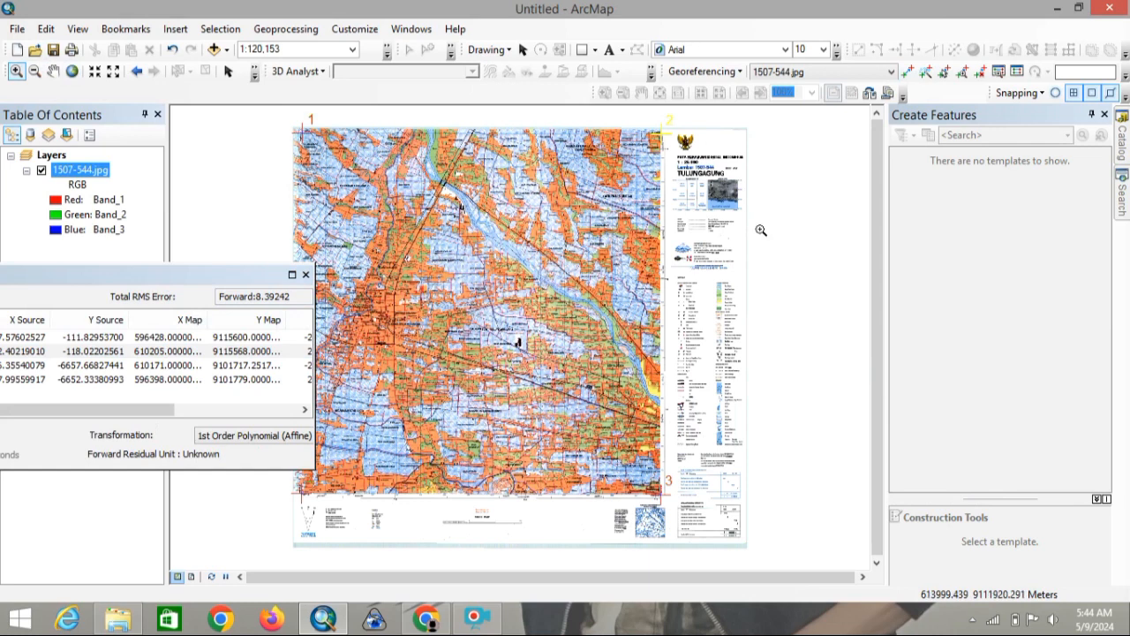
{"action": "left_click_drag", "start_coordinate": [643, 117], "coordinate": [689, 180]}
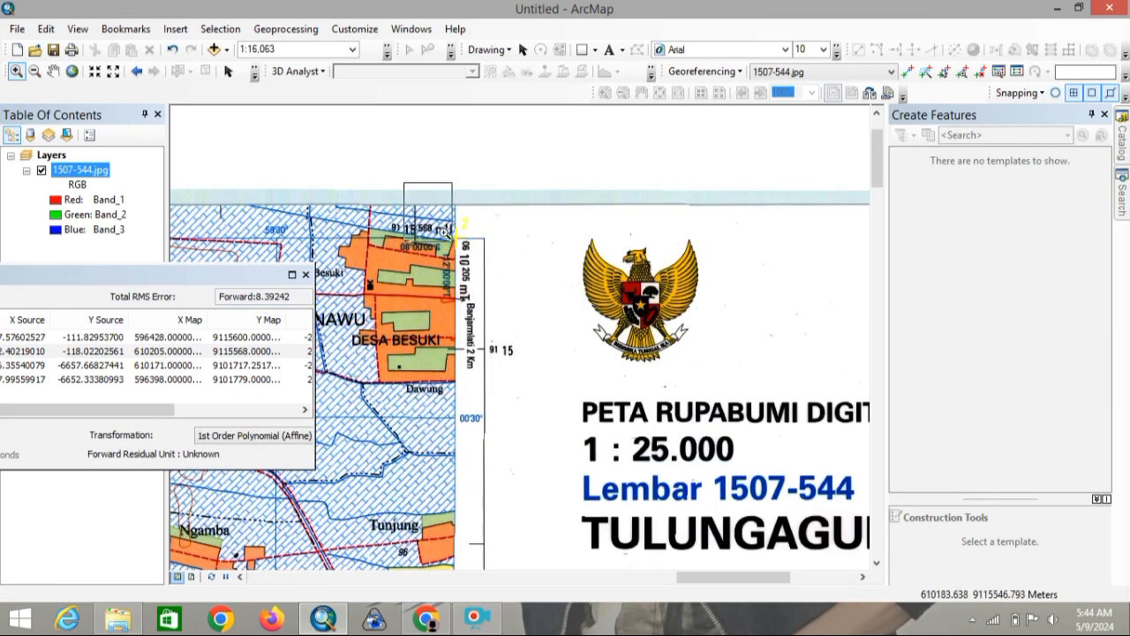
{"action": "left_click_drag", "start_coordinate": [409, 190], "coordinate": [516, 287]}
{"action": "left_click_drag", "start_coordinate": [446, 327], "coordinate": [550, 410]}
{"action": "left_click", "coordinate": [944, 71]}
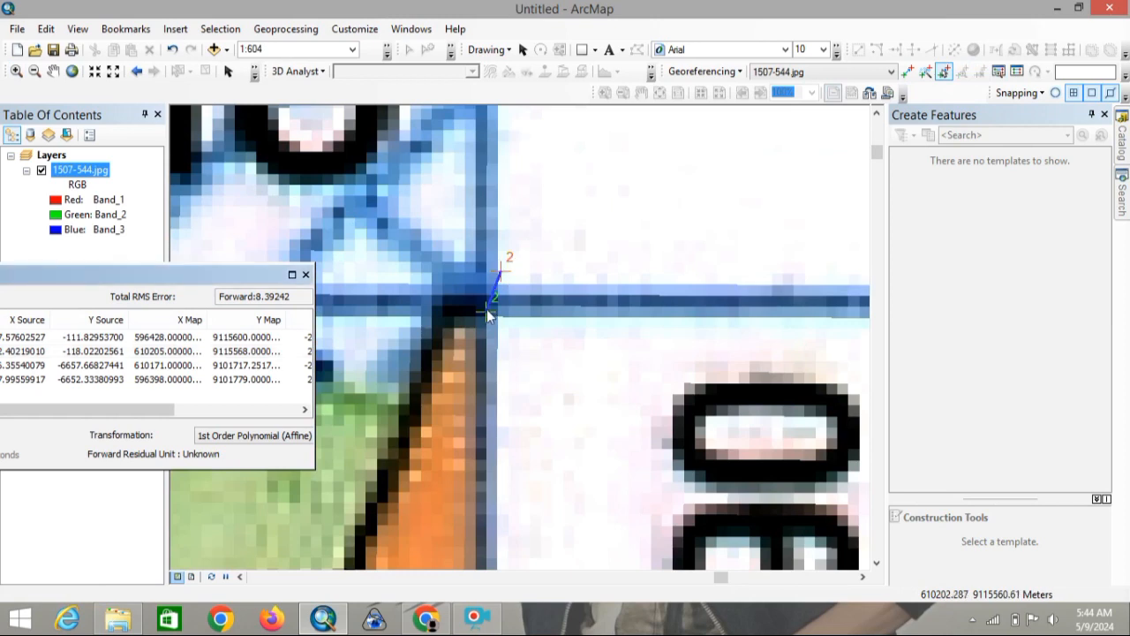
{"action": "left_click", "coordinate": [500, 278]}
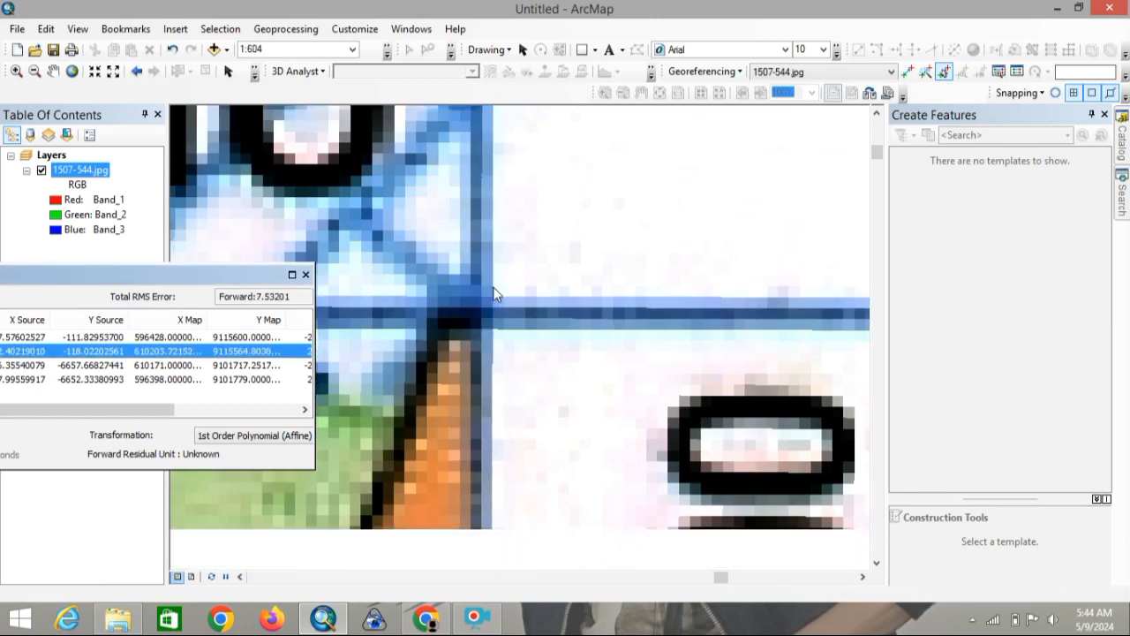
{"action": "left_click_drag", "start_coordinate": [492, 306], "coordinate": [447, 432]}
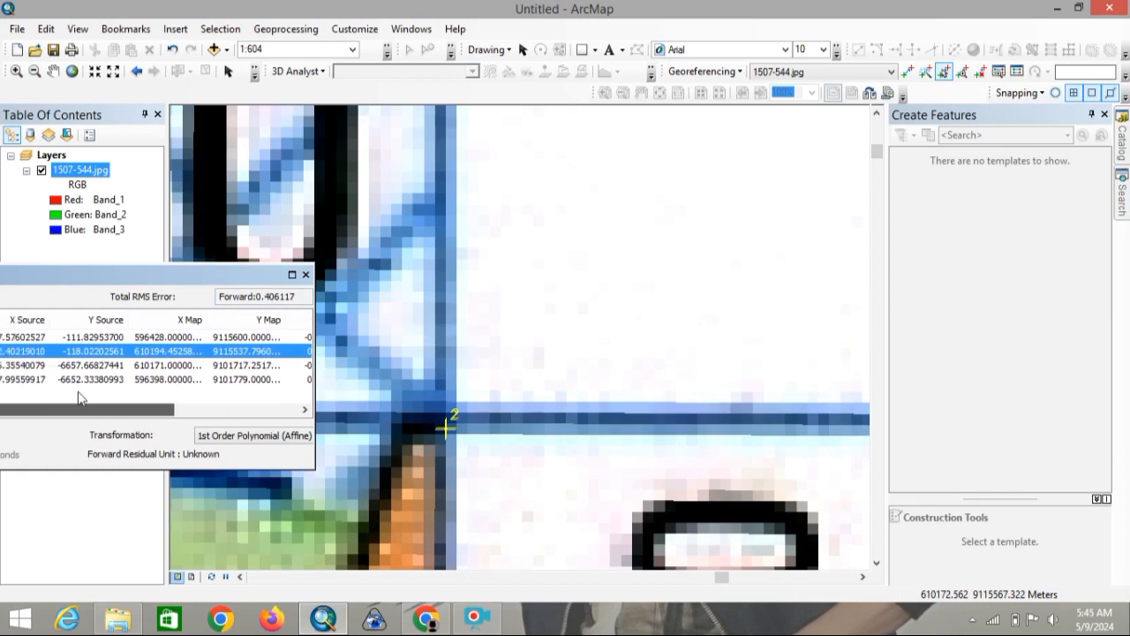
Examine the total RMS error and the residuals of all four links in the link table
{"action": "left_click_drag", "start_coordinate": [877, 150], "coordinate": [877, 501]}
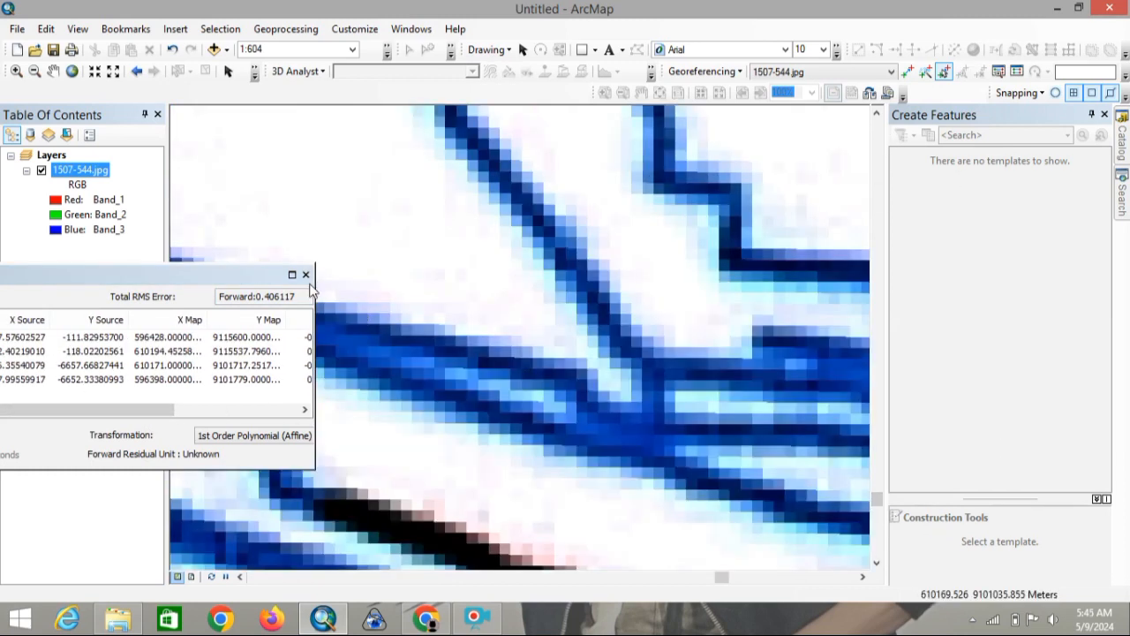
{"action": "left_click_drag", "start_coordinate": [256, 276], "coordinate": [576, 227]}
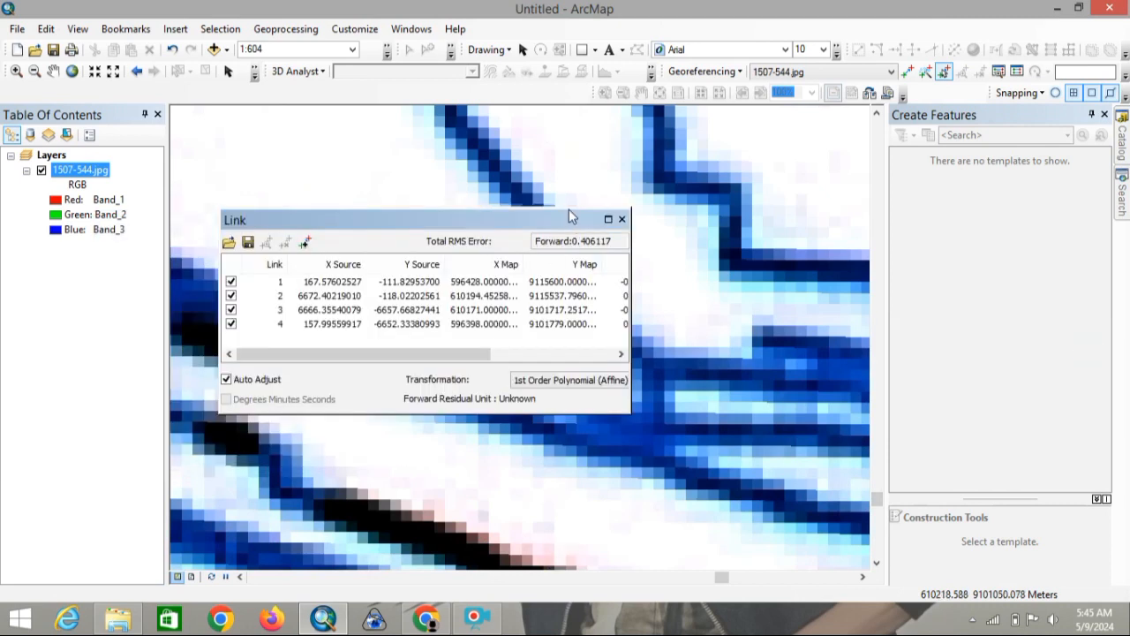
{"action": "left_click", "coordinate": [624, 220]}
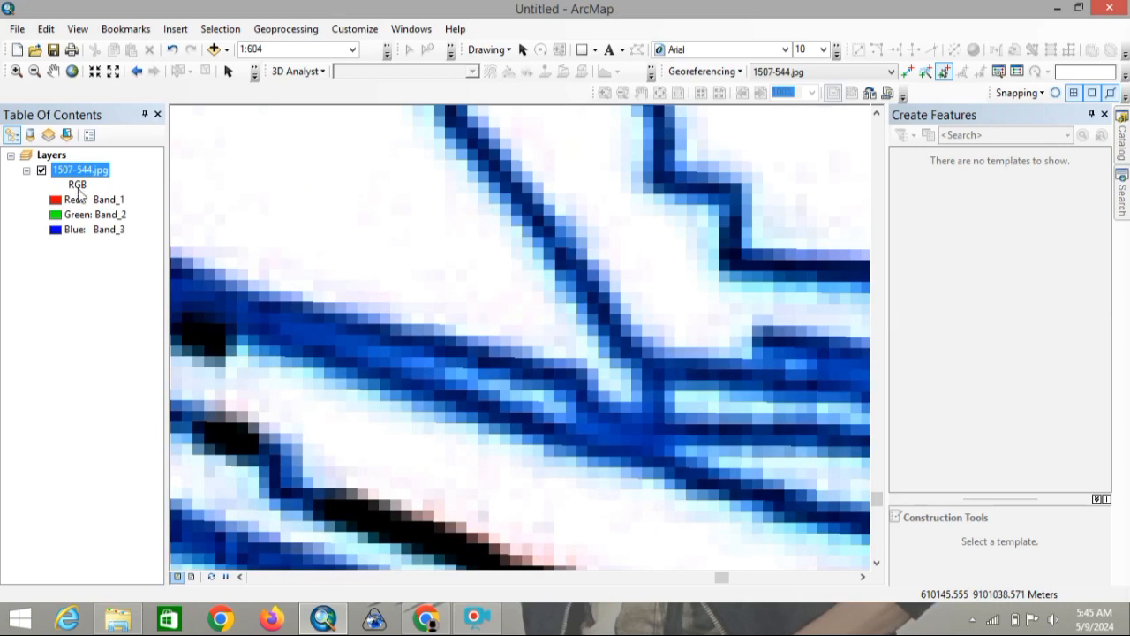
{"action": "left_click", "coordinate": [73, 71]}
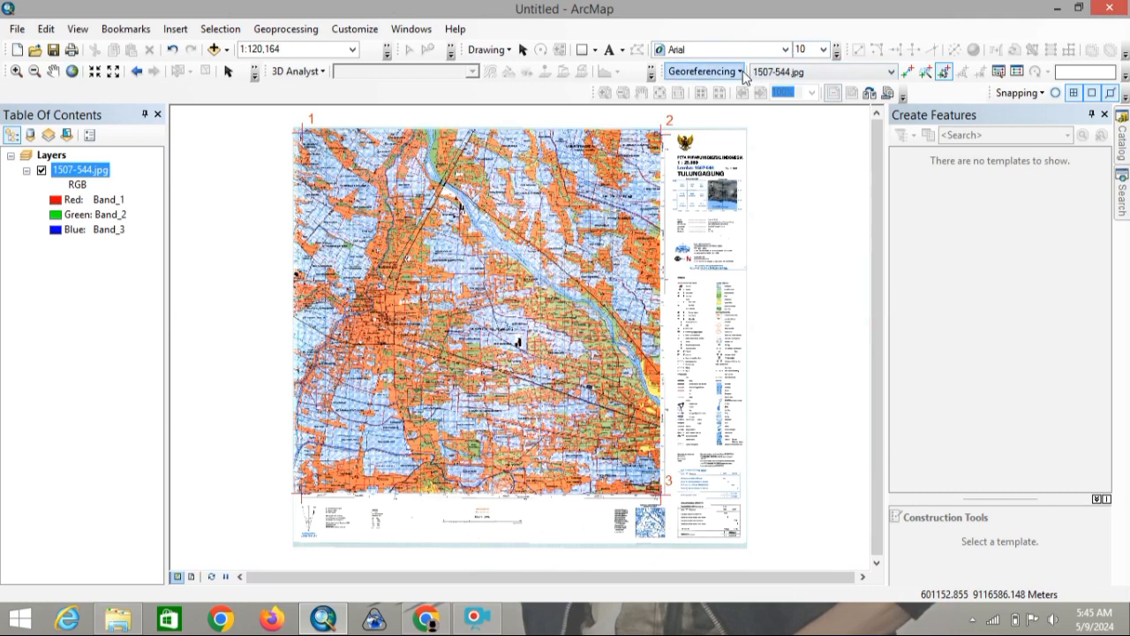
{"action": "left_click", "coordinate": [1017, 70]}
{"action": "left_click_drag", "start_coordinate": [398, 355], "coordinate": [588, 355]}
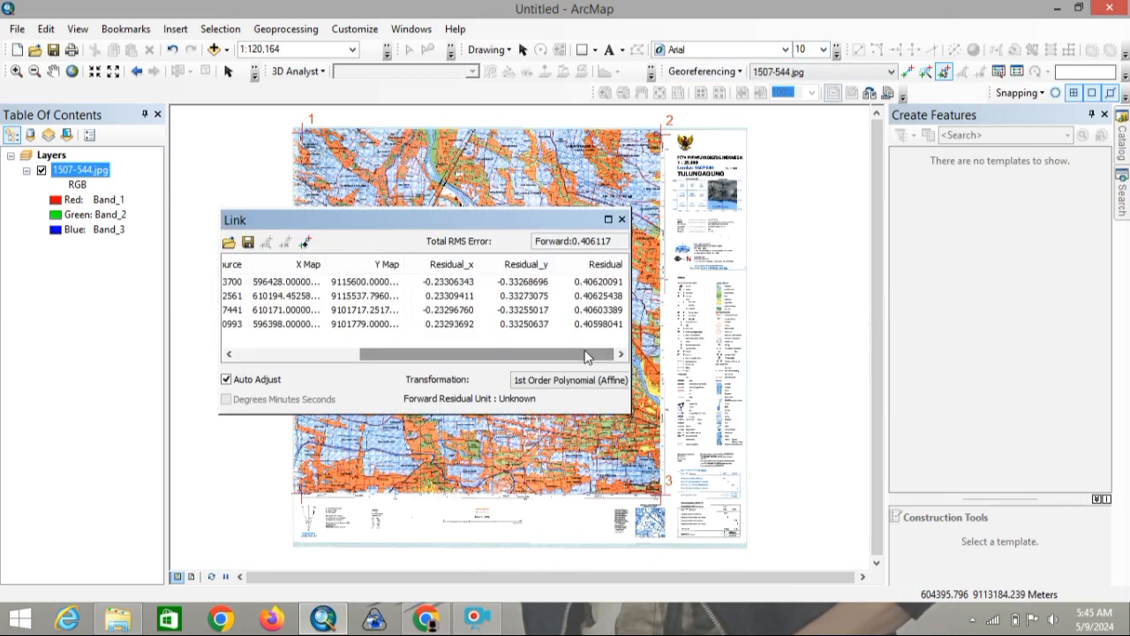
{"action": "left_click", "coordinate": [622, 219]}
Update the georeferencing of the 1507-544.jpg raster with the current links
{"action": "left_click", "coordinate": [704, 71]}
{"action": "left_click", "coordinate": [741, 90]}
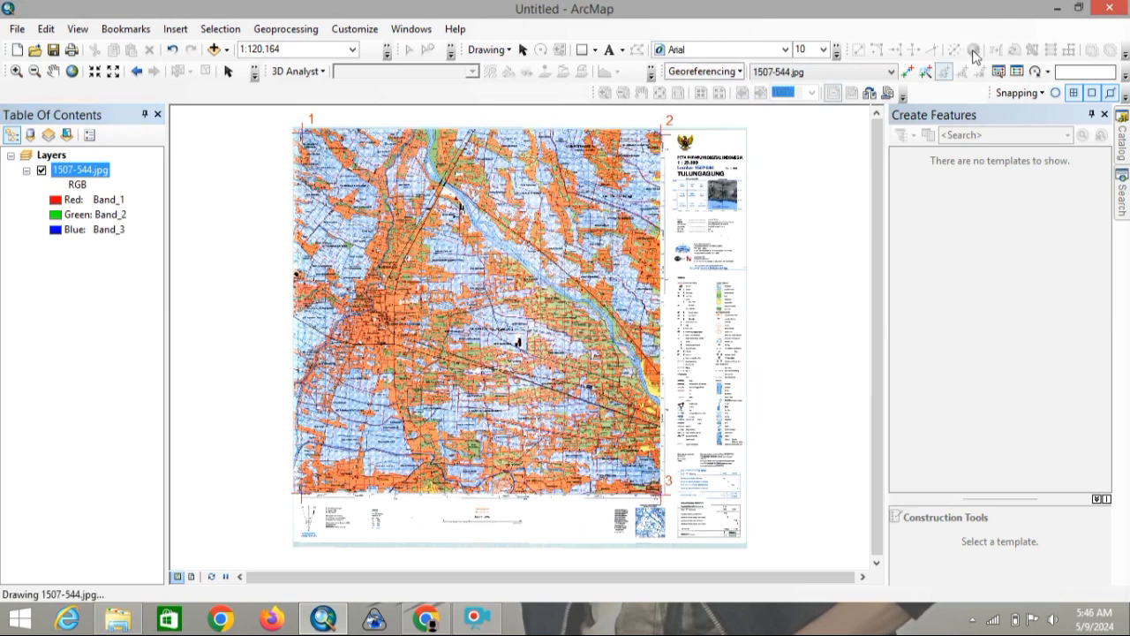
Review the link table once more and examine the spatial reference in the 1507-544.jpg layer's source properties
{"action": "left_click", "coordinate": [1017, 71]}
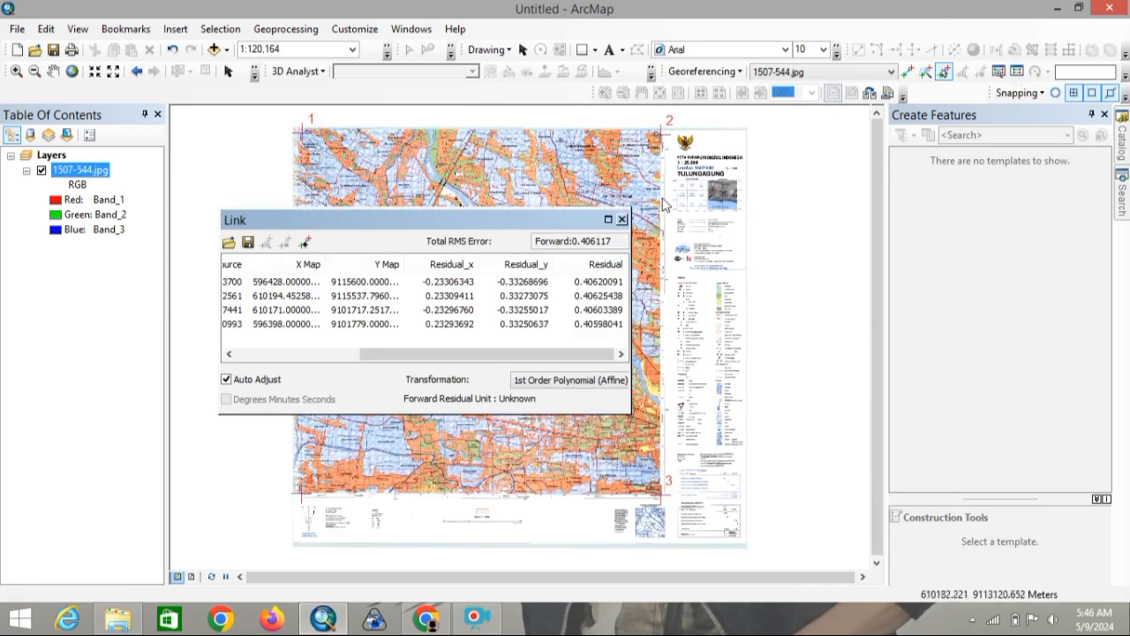
{"action": "left_click", "coordinate": [622, 219]}
{"action": "right_click", "coordinate": [66, 168]}
{"action": "left_click", "coordinate": [185, 412]}
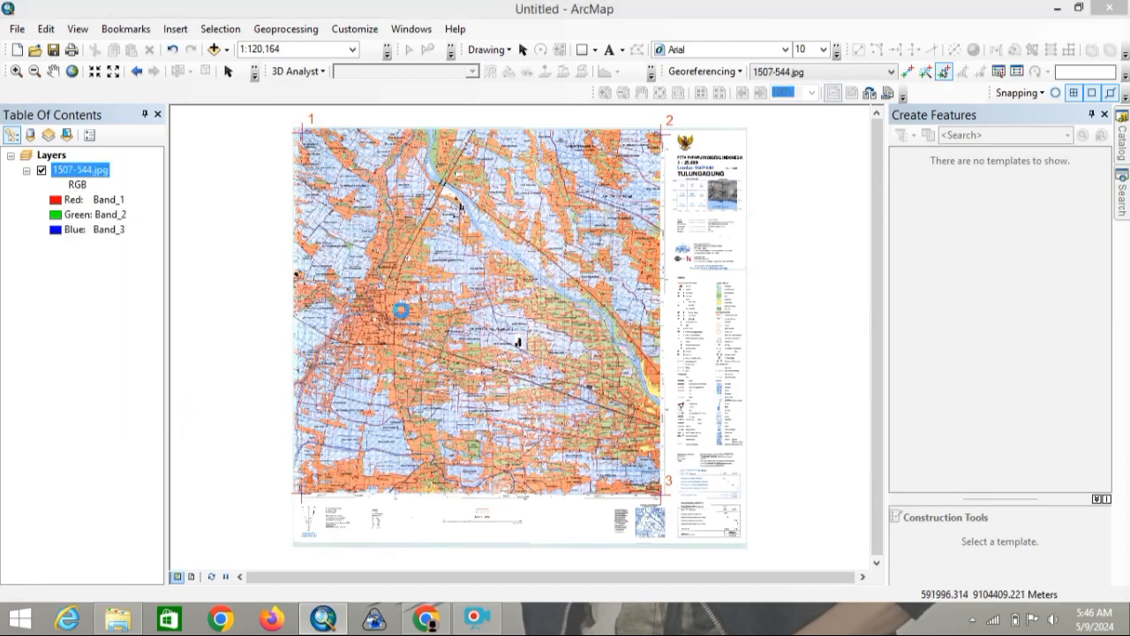
{"action": "left_click", "coordinate": [646, 378]}
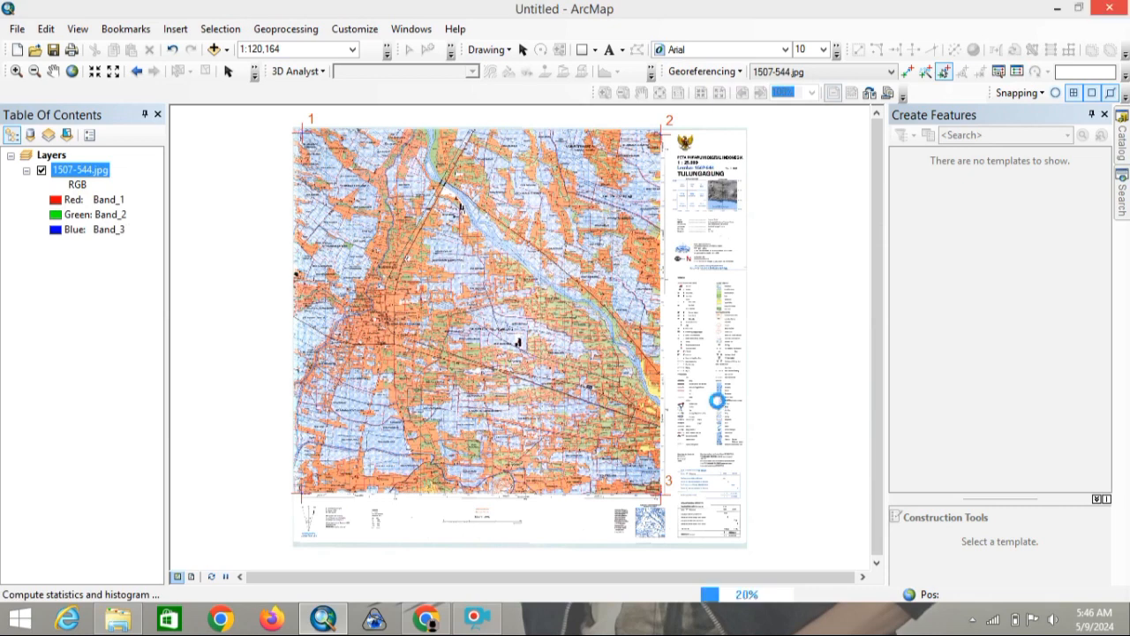
{"action": "left_click_drag", "start_coordinate": [757, 186], "coordinate": [757, 257]}
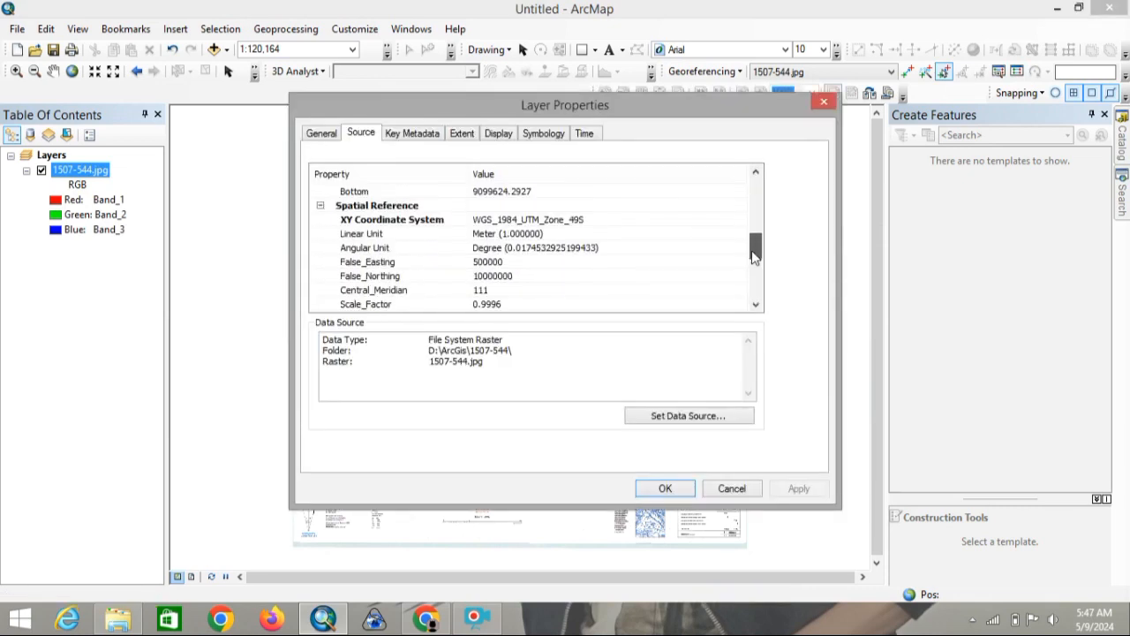
{"action": "left_click", "coordinate": [665, 488]}
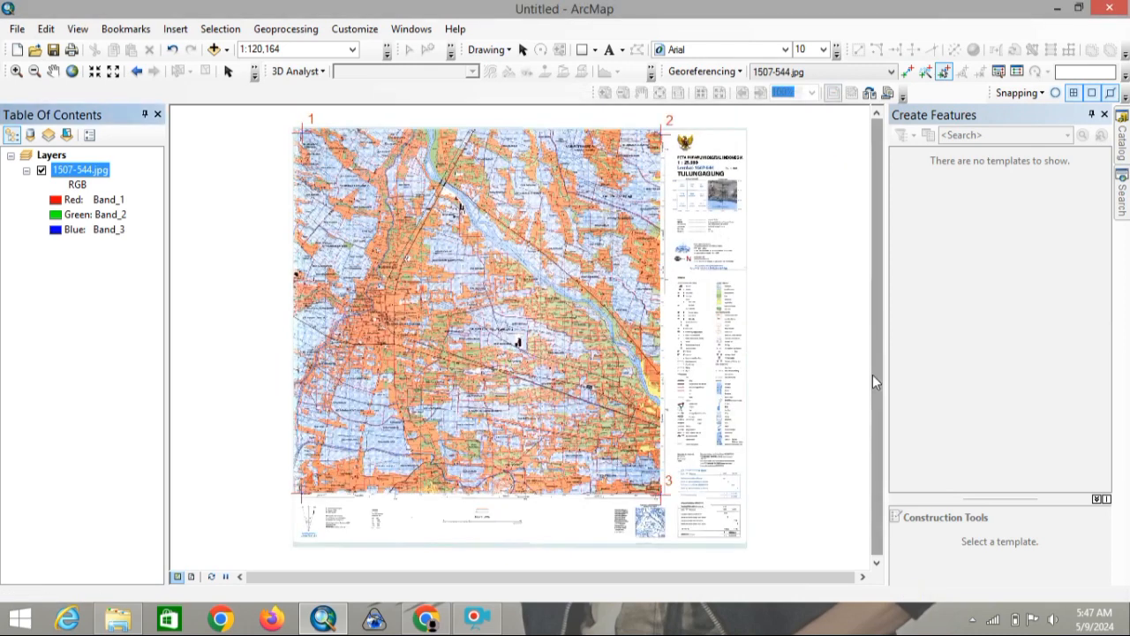
Rectify the georeferenced map into a new, renamed raster in the default geodatabase, using nearest neighbor resampling and no compression
{"action": "left_click", "coordinate": [735, 71]}
{"action": "left_click", "coordinate": [742, 108]}
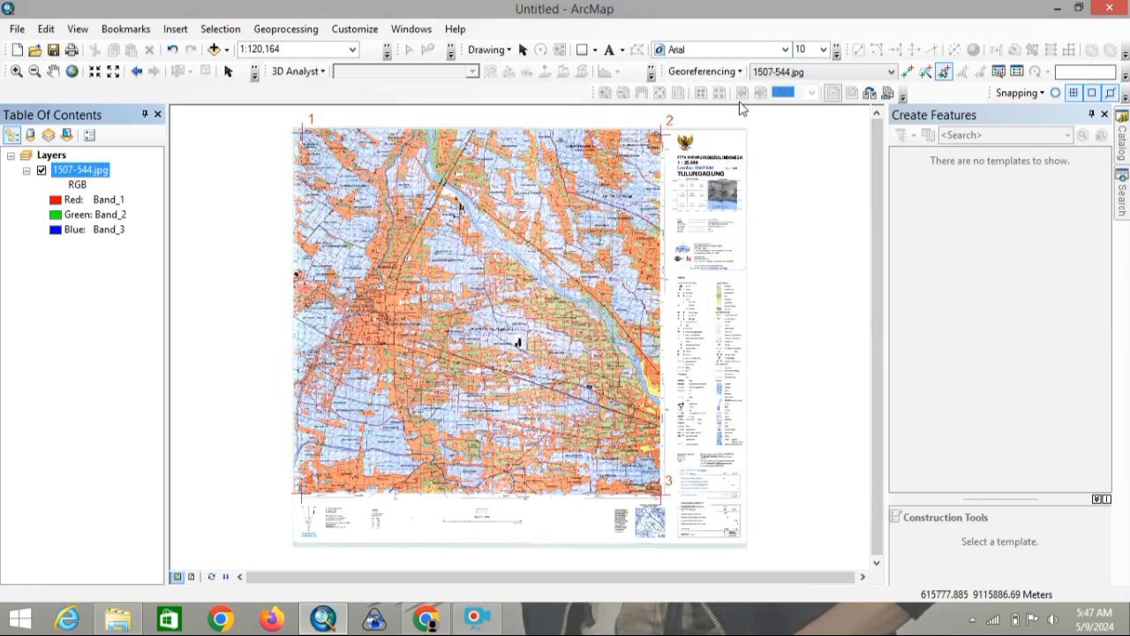
{"action": "left_click_drag", "start_coordinate": [510, 341], "coordinate": [454, 345]}
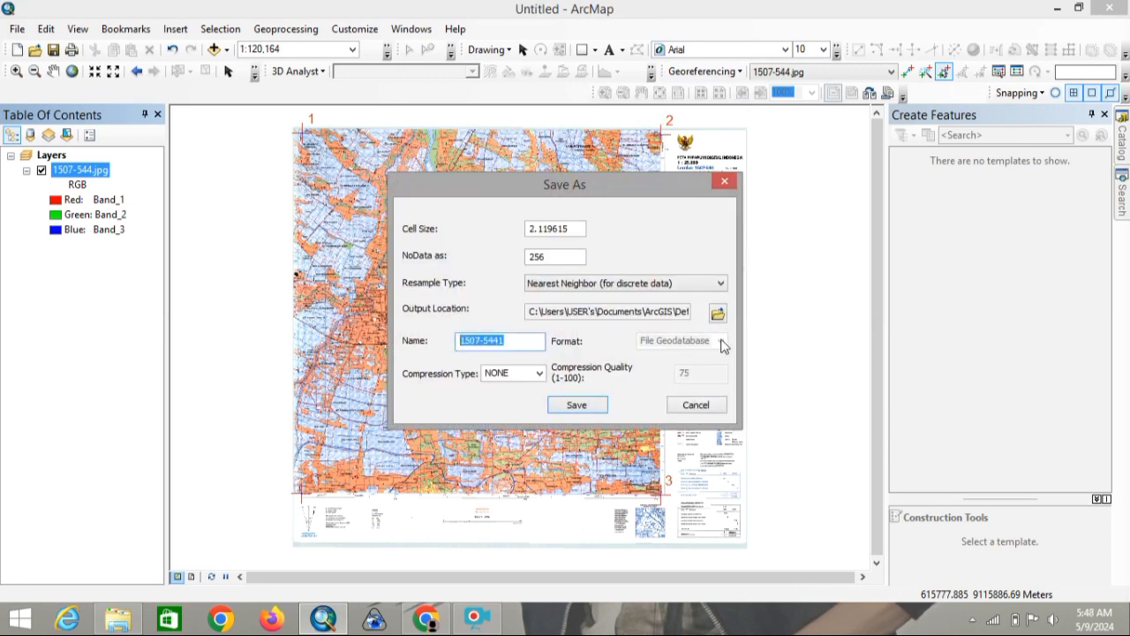
{"action": "key", "text": "BackSpace"}
{"action": "left_click", "coordinate": [577, 404]}
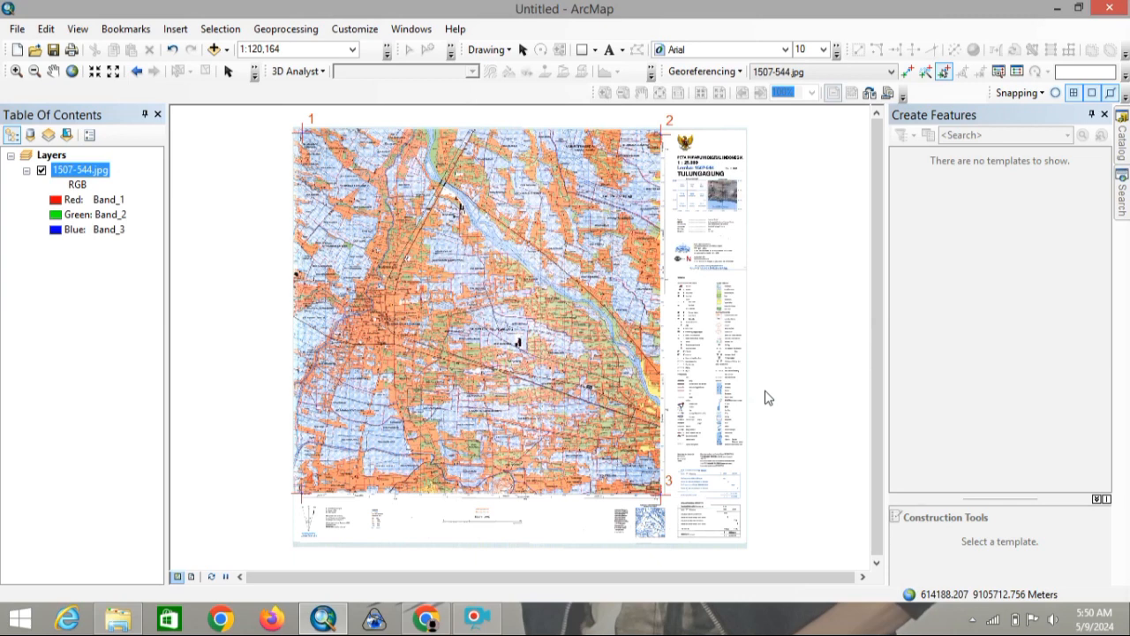
Add the tulungagungrat21 raster from Default.gdb to the map
{"action": "right_click", "coordinate": [50, 154]}
{"action": "left_click", "coordinate": [100, 168]}
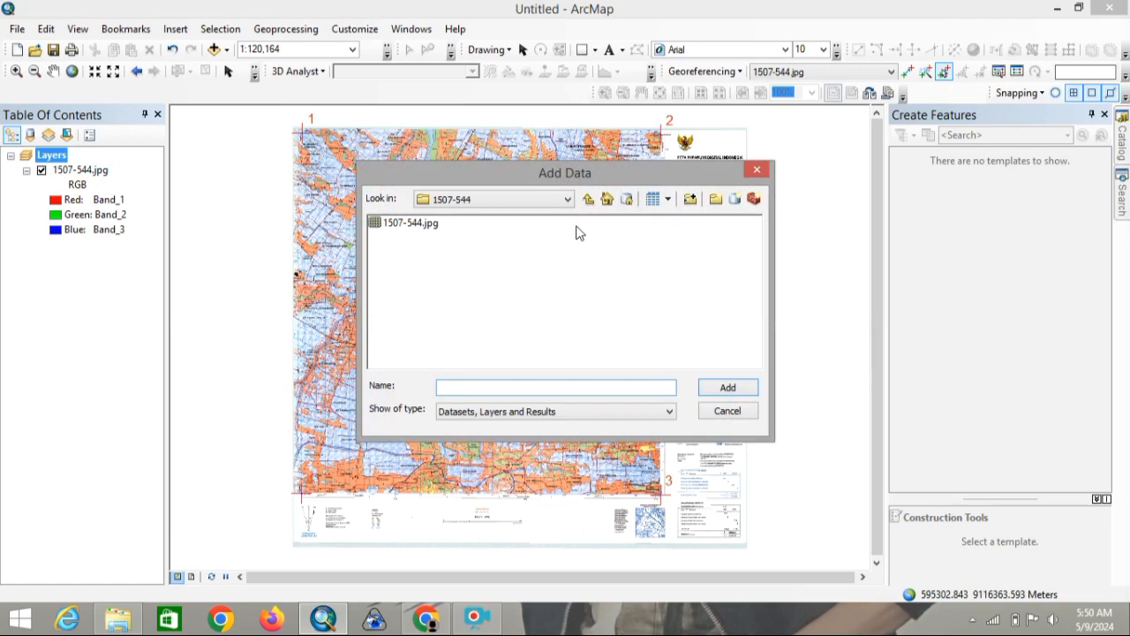
{"action": "left_click", "coordinate": [626, 199]}
{"action": "left_click", "coordinate": [434, 266]}
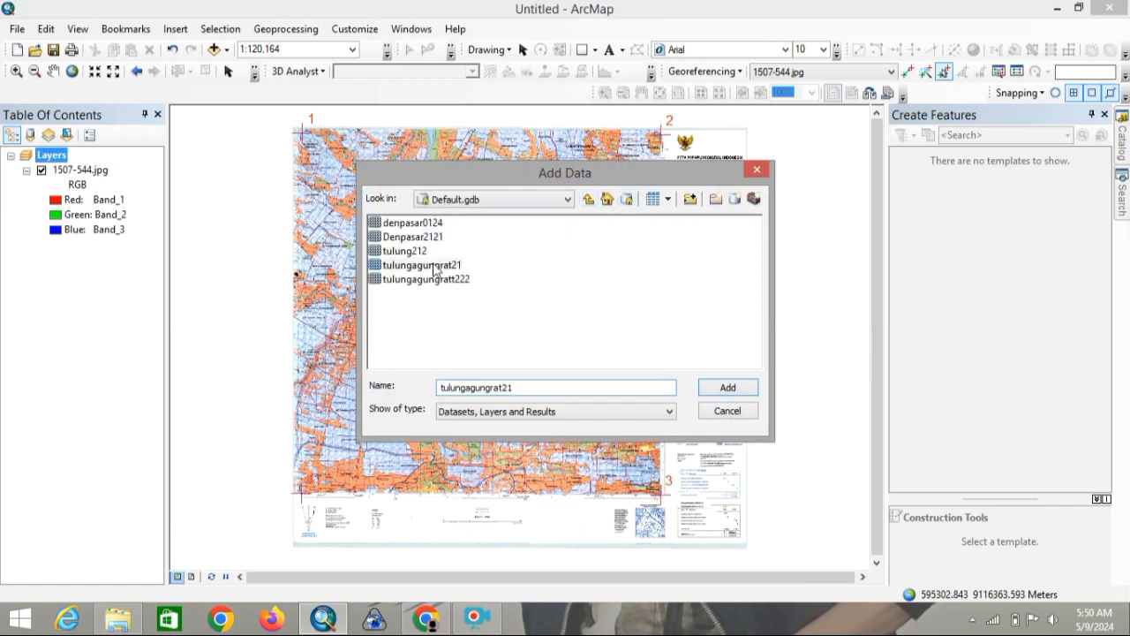
{"action": "left_click", "coordinate": [726, 387]}
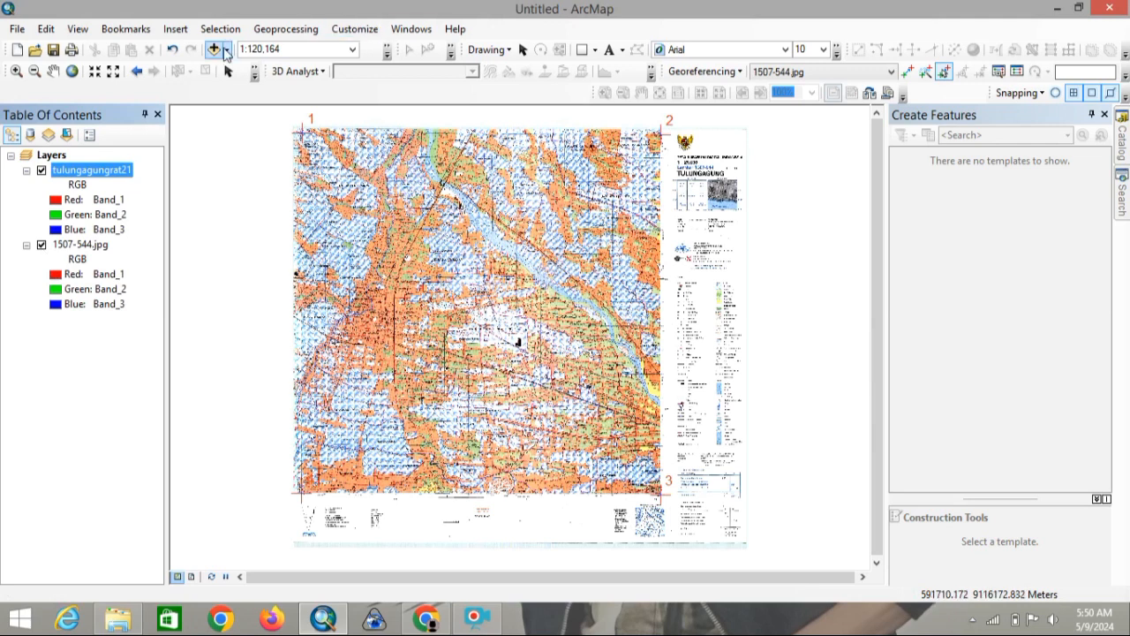
Add the Imagery basemap to the map and enable hardware acceleration for it
{"action": "left_click", "coordinate": [225, 51]}
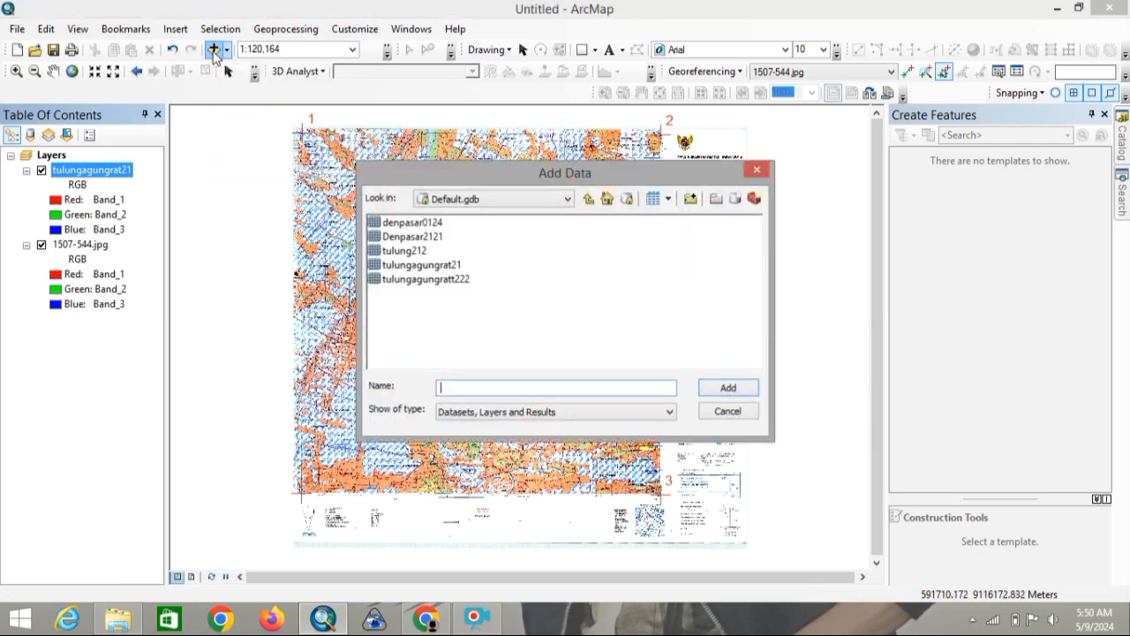
{"action": "left_click", "coordinate": [757, 173]}
{"action": "left_click", "coordinate": [226, 51]}
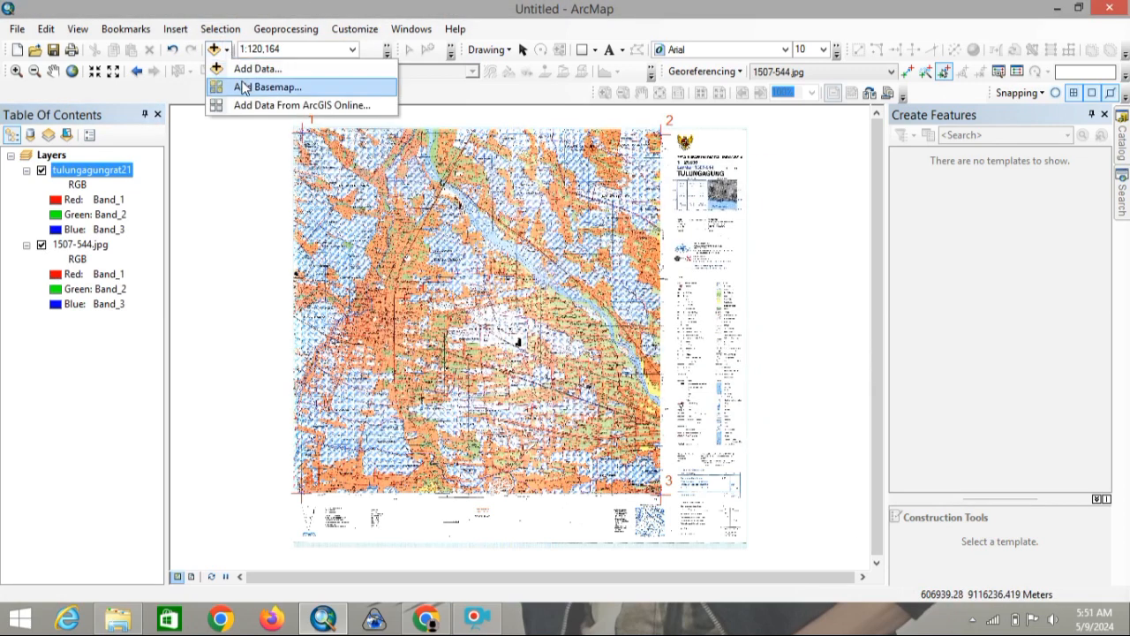
{"action": "left_click", "coordinate": [243, 88]}
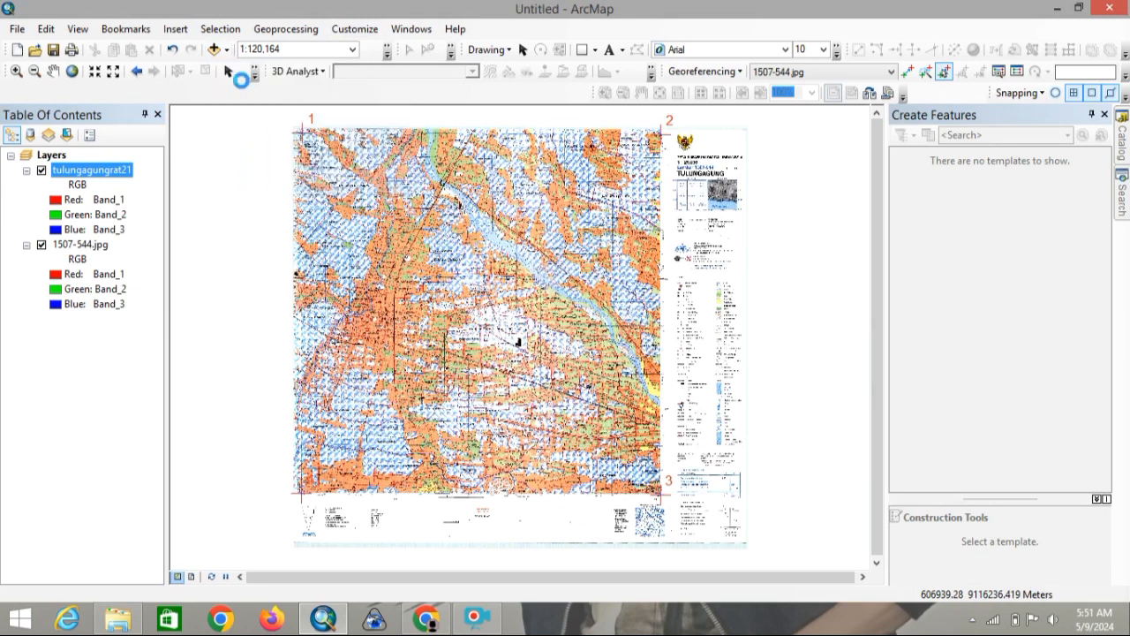
{"action": "left_click", "coordinate": [335, 159]}
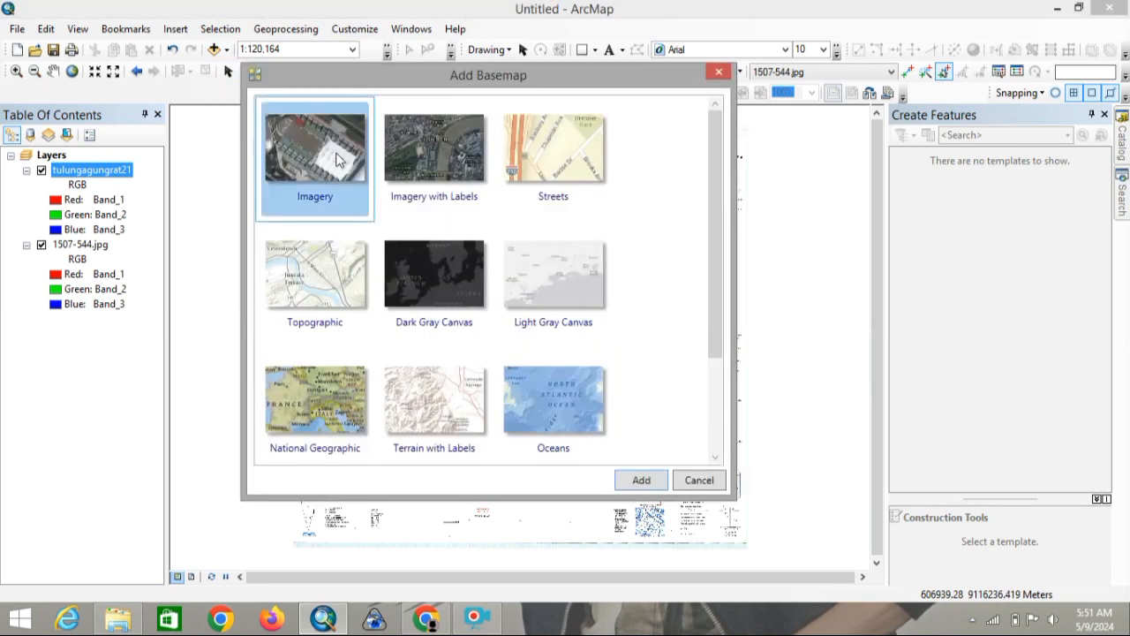
{"action": "left_click", "coordinate": [631, 482]}
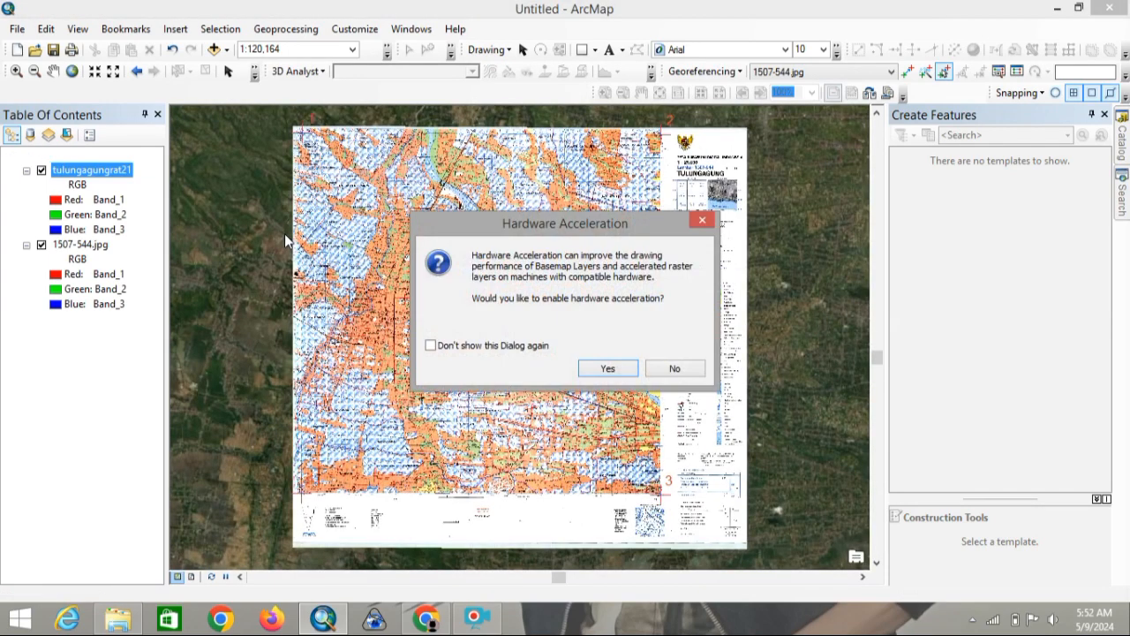
{"action": "left_click", "coordinate": [607, 369]}
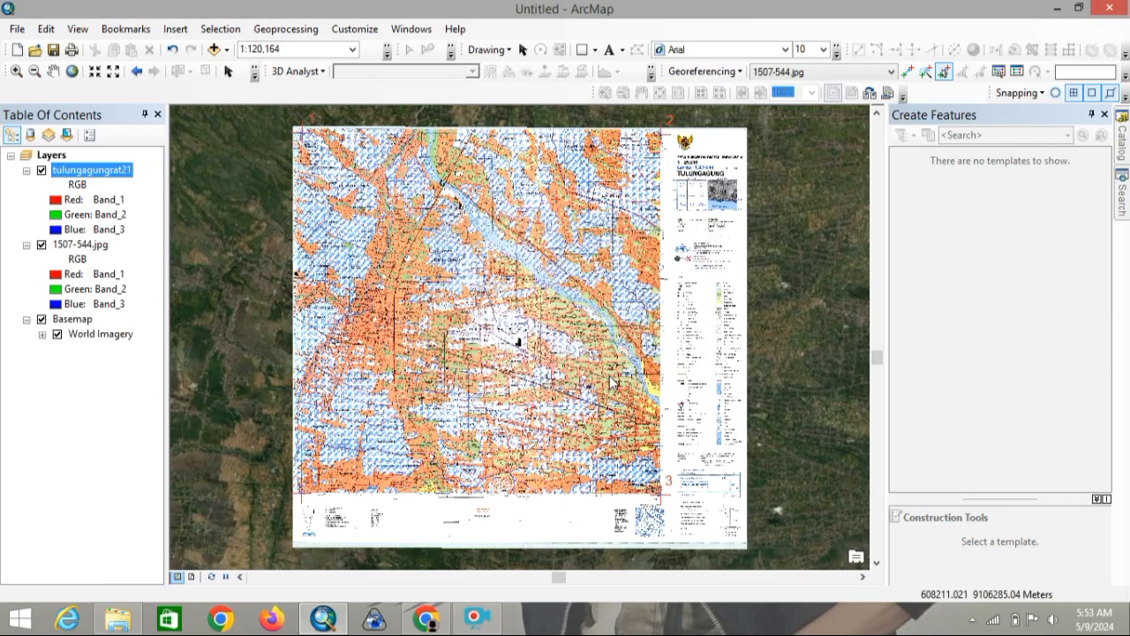
Hide the original 1507-544.jpg layer and show the wider surroundings of the rectified map on the imagery
{"action": "left_click", "coordinate": [40, 247]}
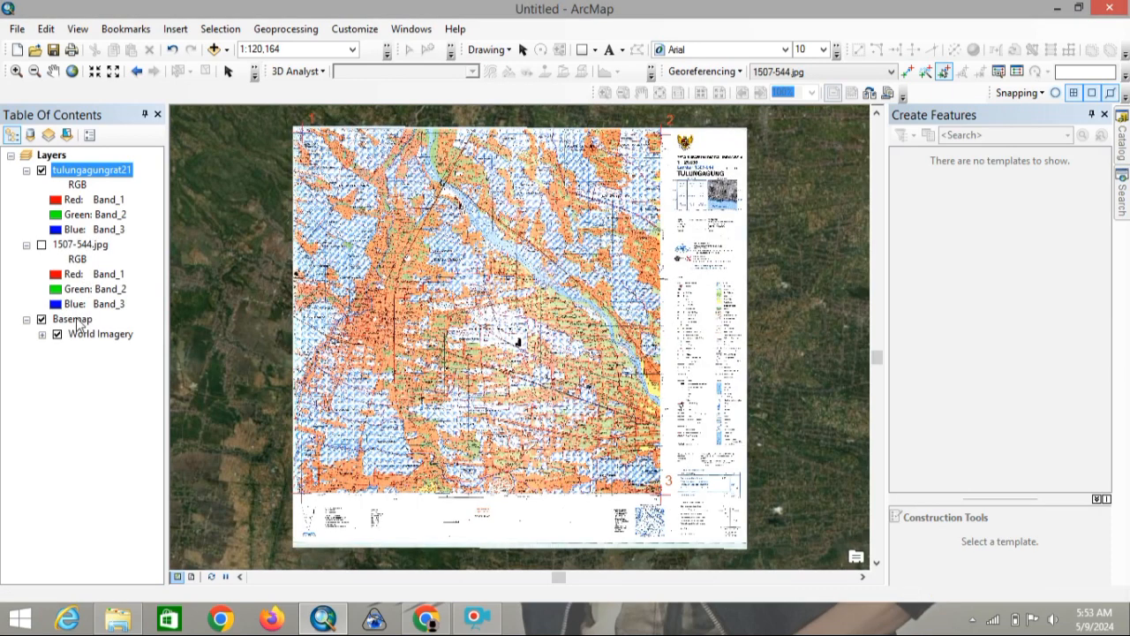
{"action": "left_click", "coordinate": [33, 71]}
{"action": "left_click", "coordinate": [596, 367]}
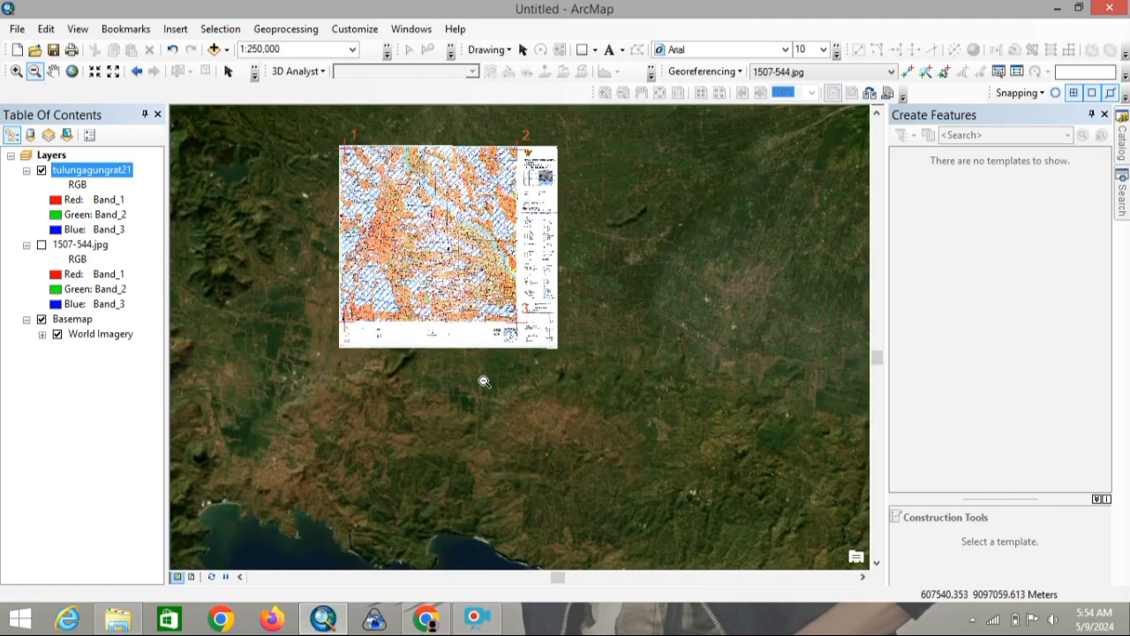
{"action": "left_click", "coordinate": [482, 456]}
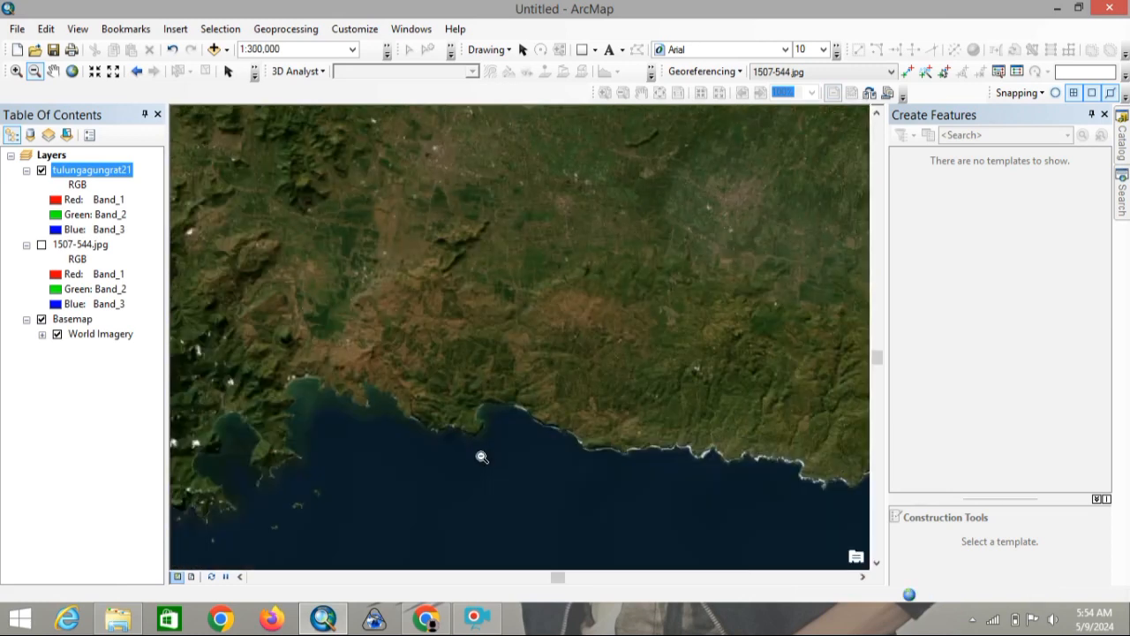
Set the display transparency of the tulungagungrat21 layer to 50%
{"action": "right_click", "coordinate": [106, 171]}
{"action": "mouse_move", "coordinate": [233, 358]}
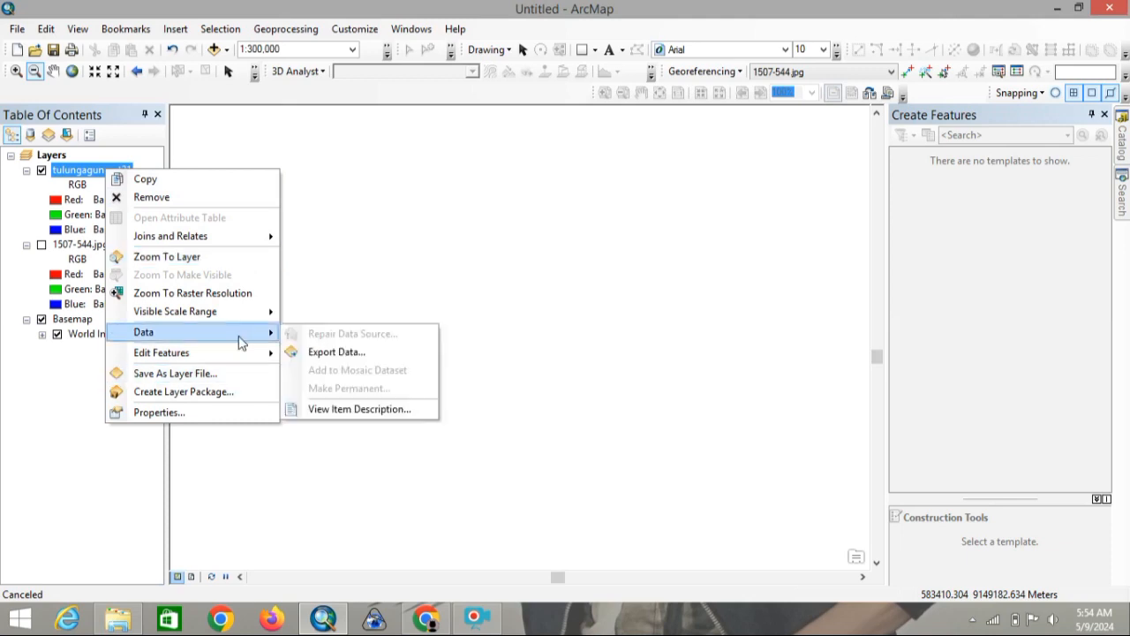
{"action": "left_click", "coordinate": [238, 414]}
{"action": "left_click", "coordinate": [413, 140]}
{"action": "left_click", "coordinate": [459, 134]}
{"action": "left_click", "coordinate": [510, 137]}
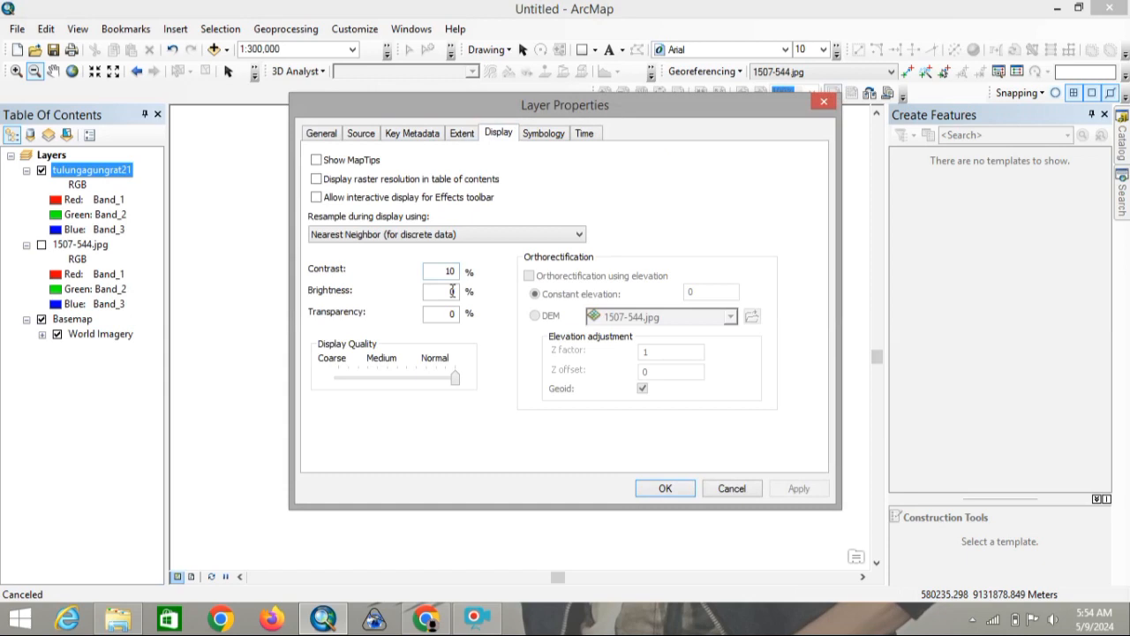
{"action": "left_click", "coordinate": [447, 314]}
{"action": "type", "text": "3"}
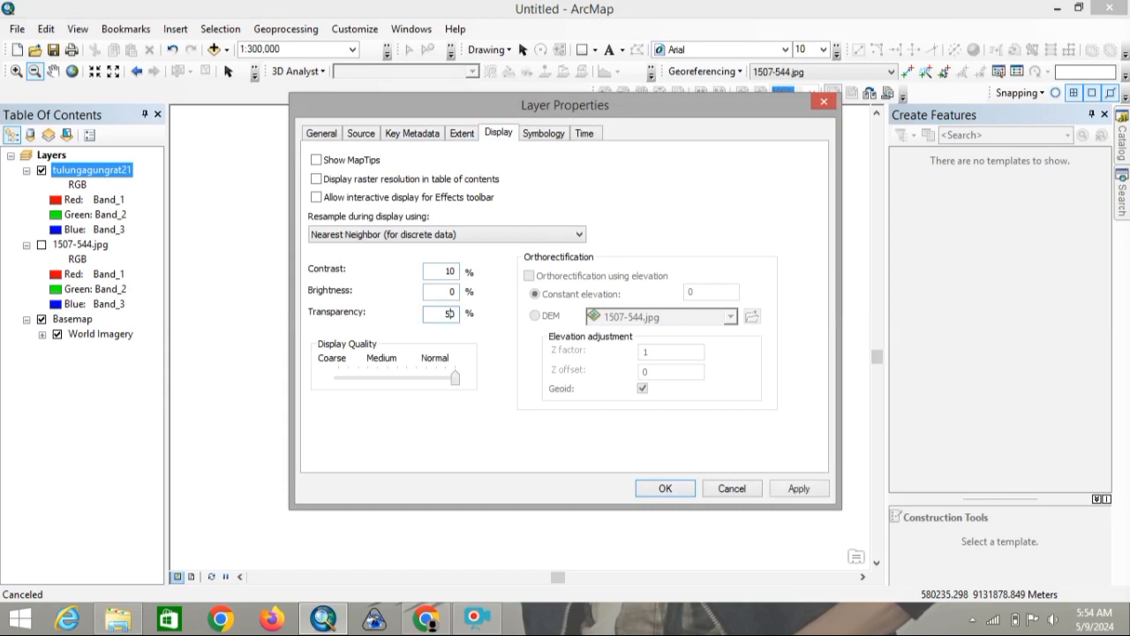
{"action": "left_click", "coordinate": [665, 488]}
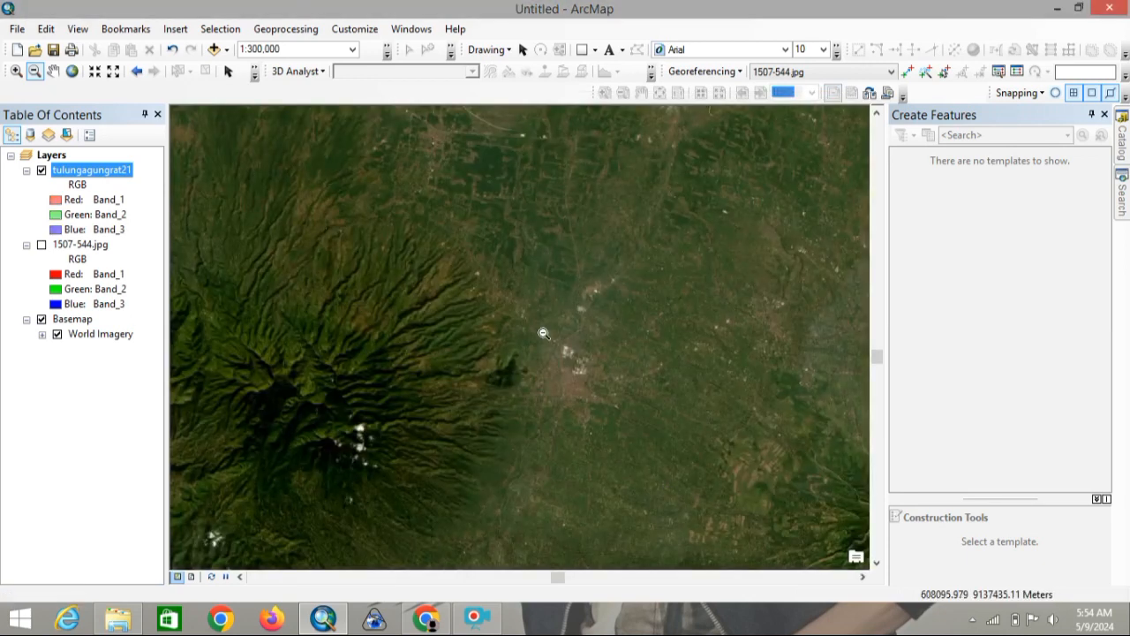
Find the semi-transparent rectified map on the imagery and examine its lower-right corner at 1:25,000
{"action": "left_click", "coordinate": [53, 70]}
{"action": "left_click_drag", "start_coordinate": [504, 356], "coordinate": [447, 241]}
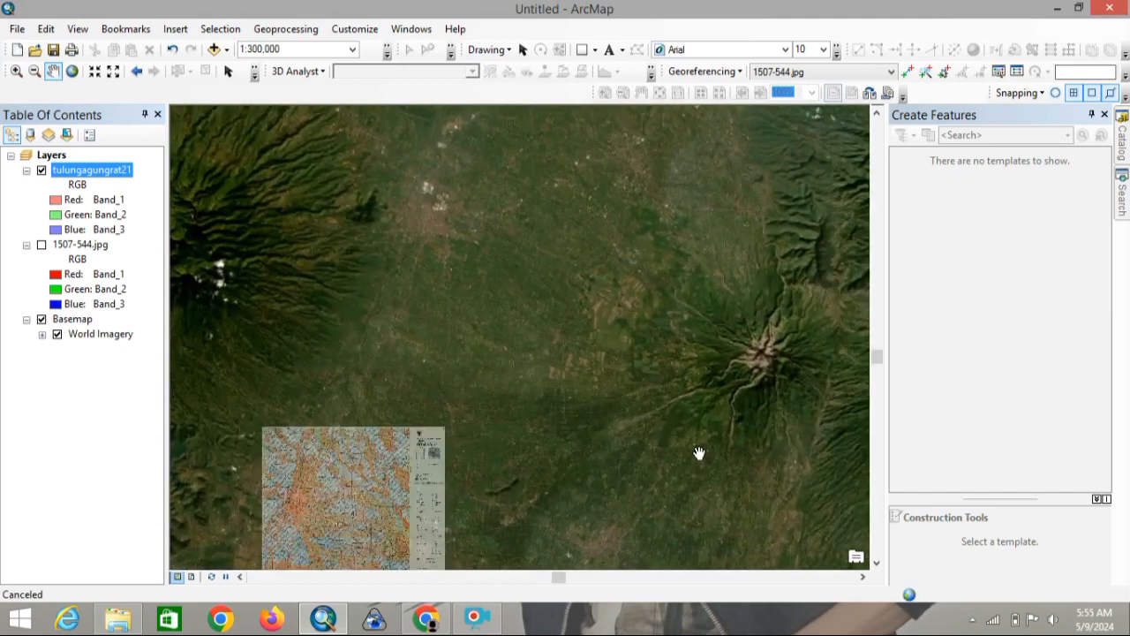
{"action": "left_click_drag", "start_coordinate": [699, 454], "coordinate": [706, 421]}
{"action": "left_click_drag", "start_coordinate": [518, 558], "coordinate": [689, 409]}
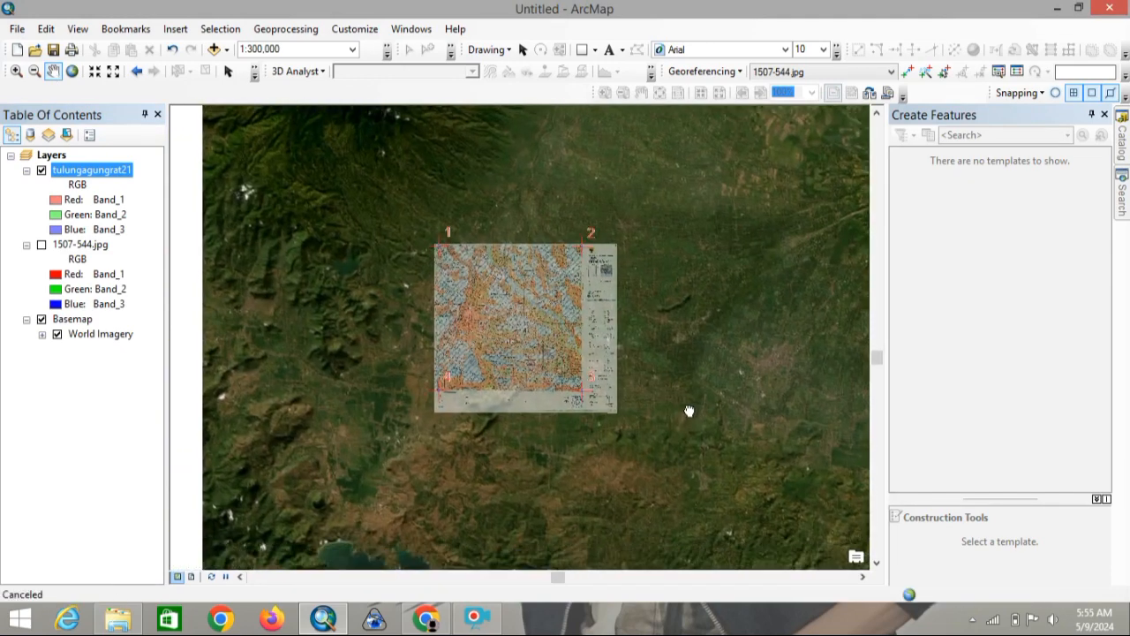
{"action": "left_click", "coordinate": [17, 73]}
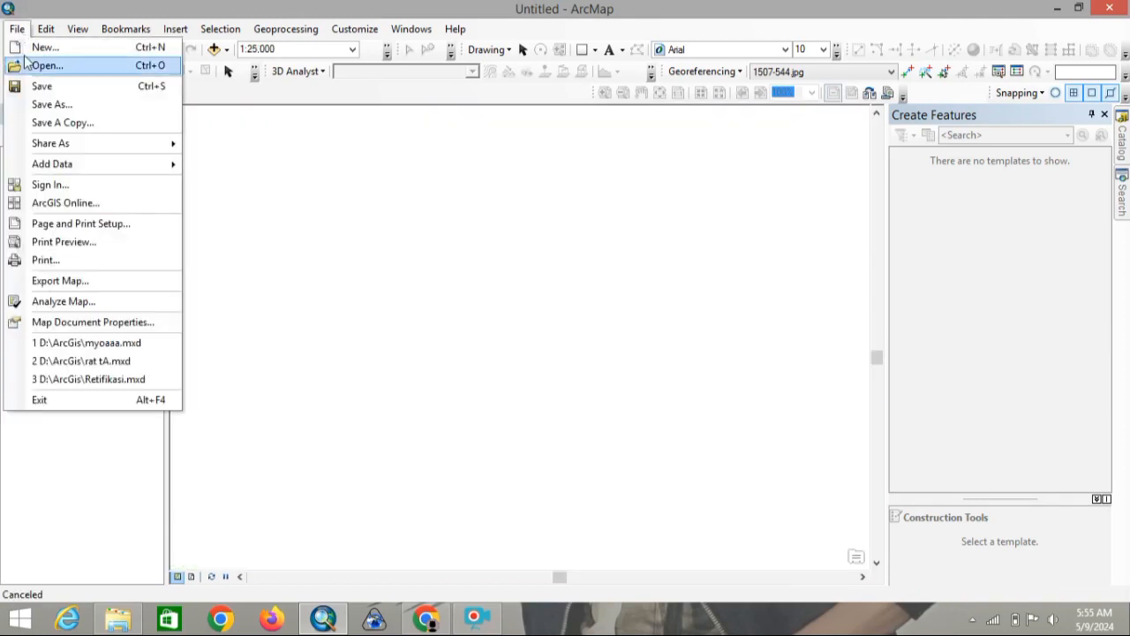
Save the map document as TA rat in the ArcGis folder
{"action": "left_click", "coordinate": [44, 104]}
{"action": "type", "text": "TA.mxd"}
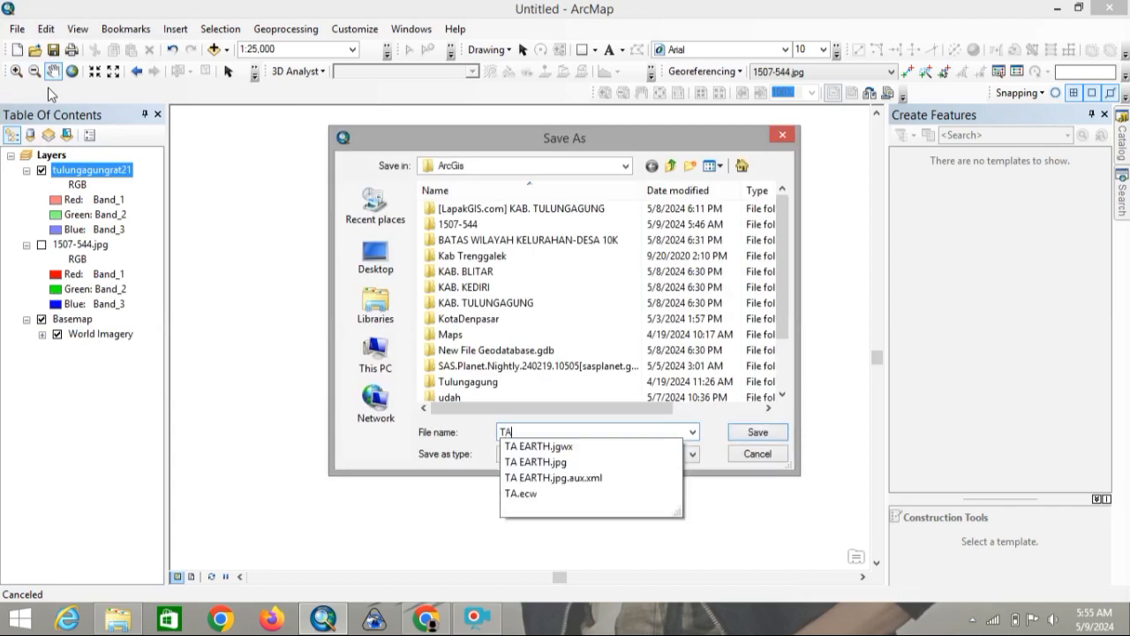
{"action": "left_click", "coordinate": [760, 431]}
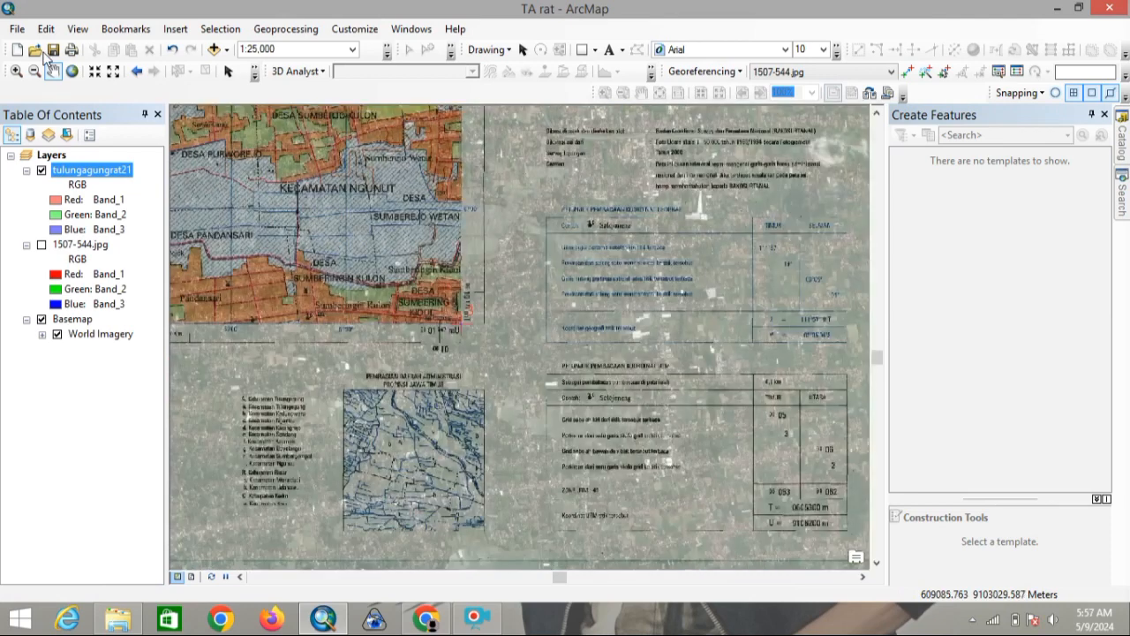
Start a new blank map document, saving the changes to TA rat
{"action": "key", "text": "ctrl+n"}
{"action": "left_click", "coordinate": [785, 490]}
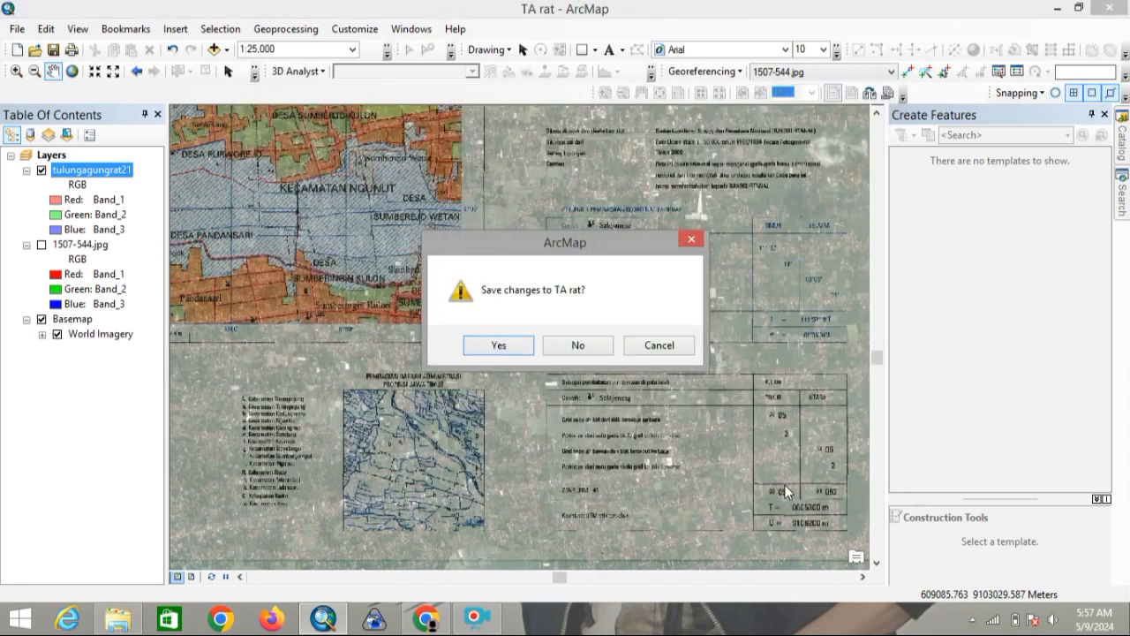
{"action": "left_click", "coordinate": [500, 346]}
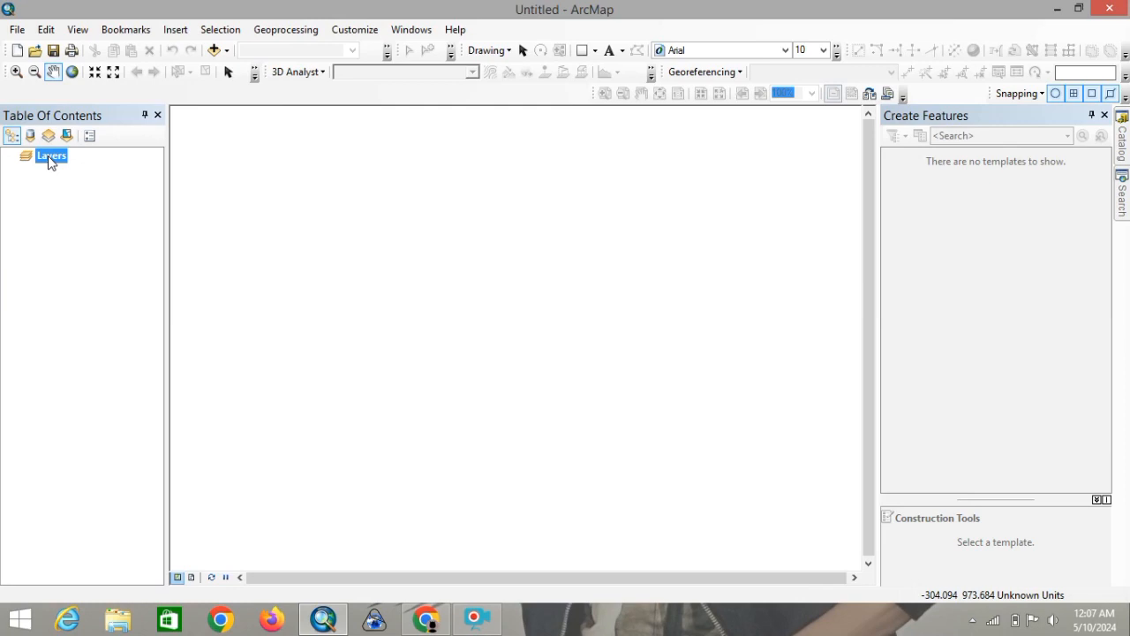
Add the ADMINISTRASIDESA_AR_25K.shp shapefile from the KAB. TULUNGAGUNG folder to the empty map
{"action": "right_click", "coordinate": [48, 156]}
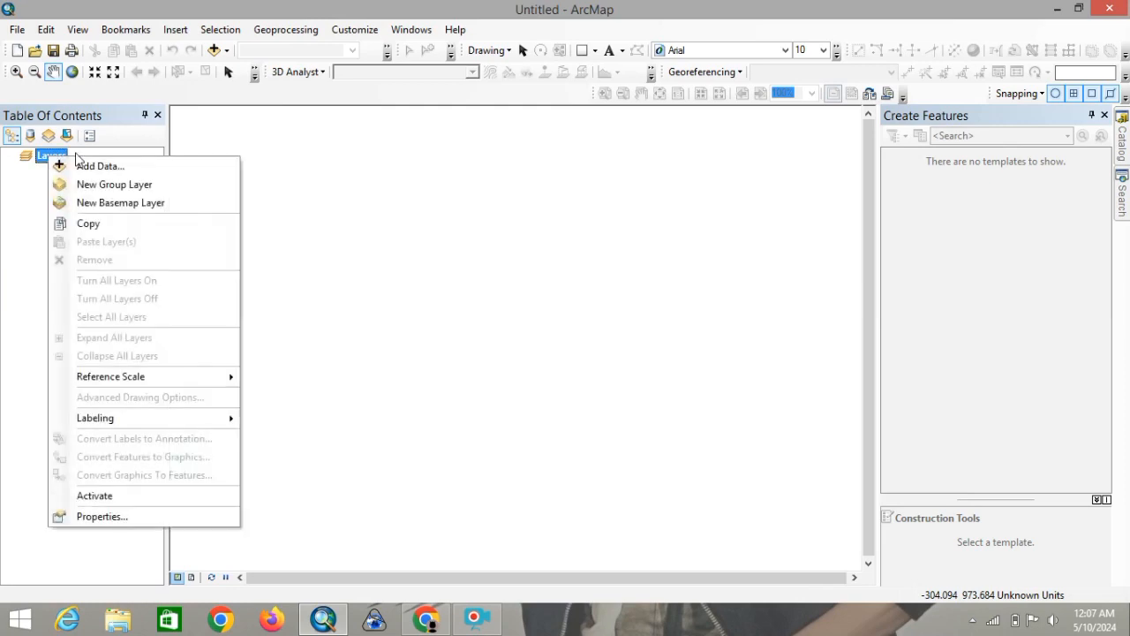
{"action": "left_click", "coordinate": [113, 166]}
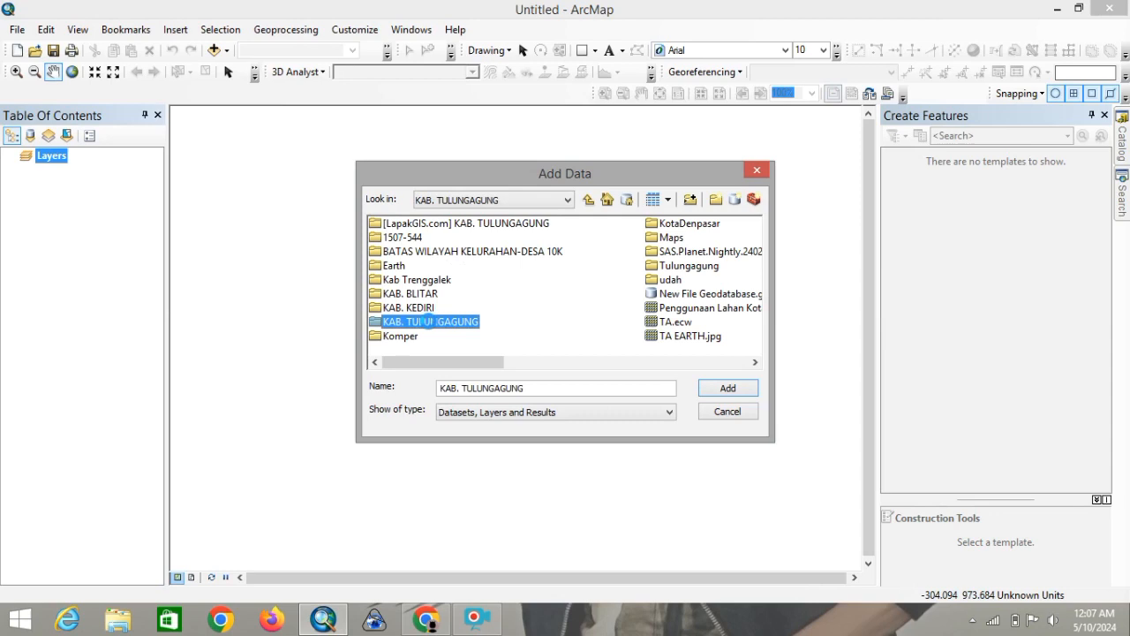
{"action": "double_click", "coordinate": [427, 322]}
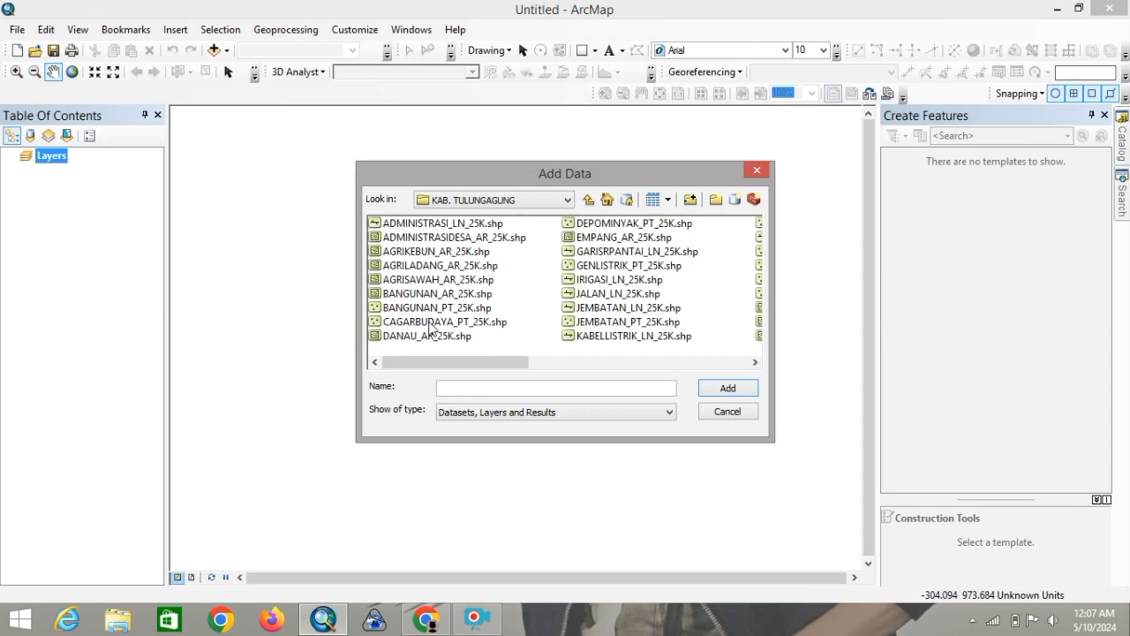
{"action": "left_click", "coordinate": [458, 240]}
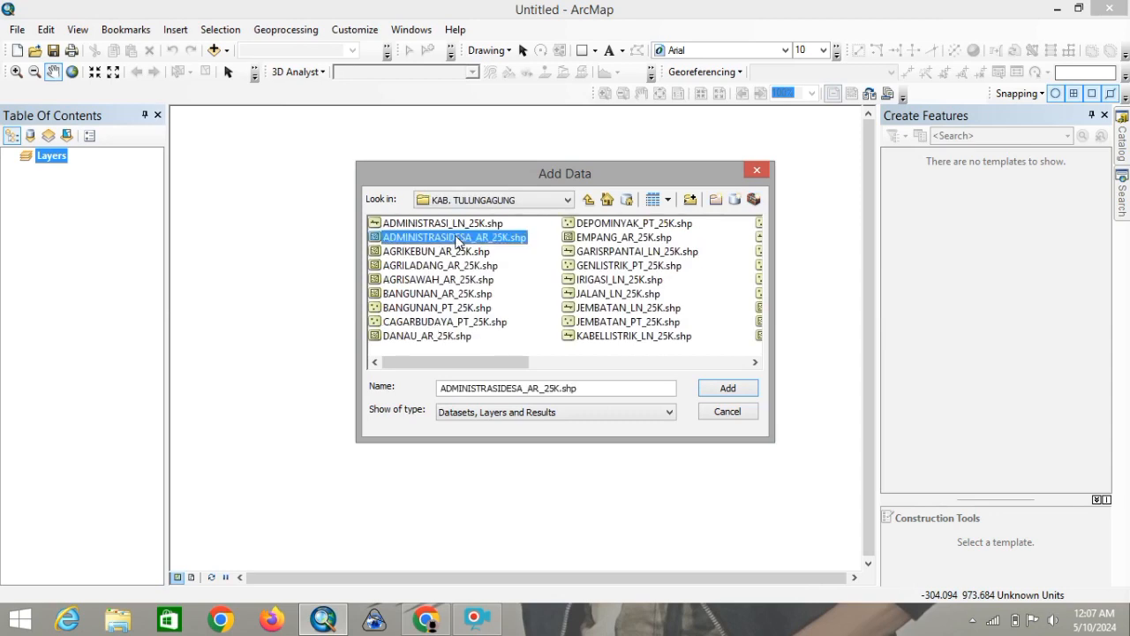
{"action": "left_click", "coordinate": [731, 389]}
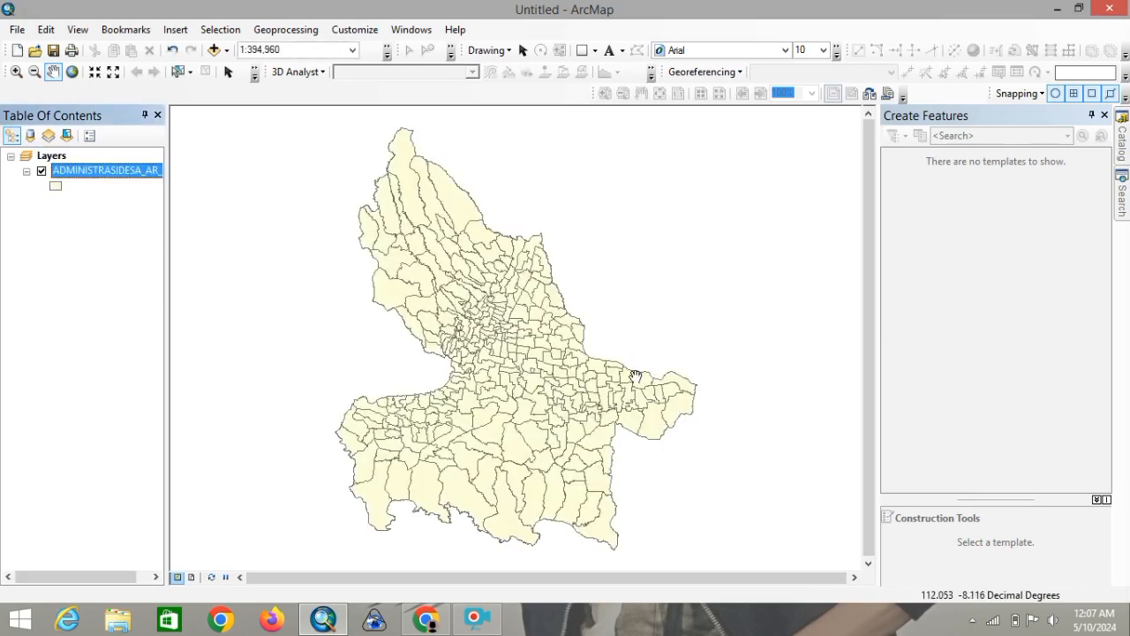
Check the extent and coordinate system in the source properties of the village boundary layer
{"action": "right_click", "coordinate": [71, 173]}
{"action": "left_click", "coordinate": [179, 510]}
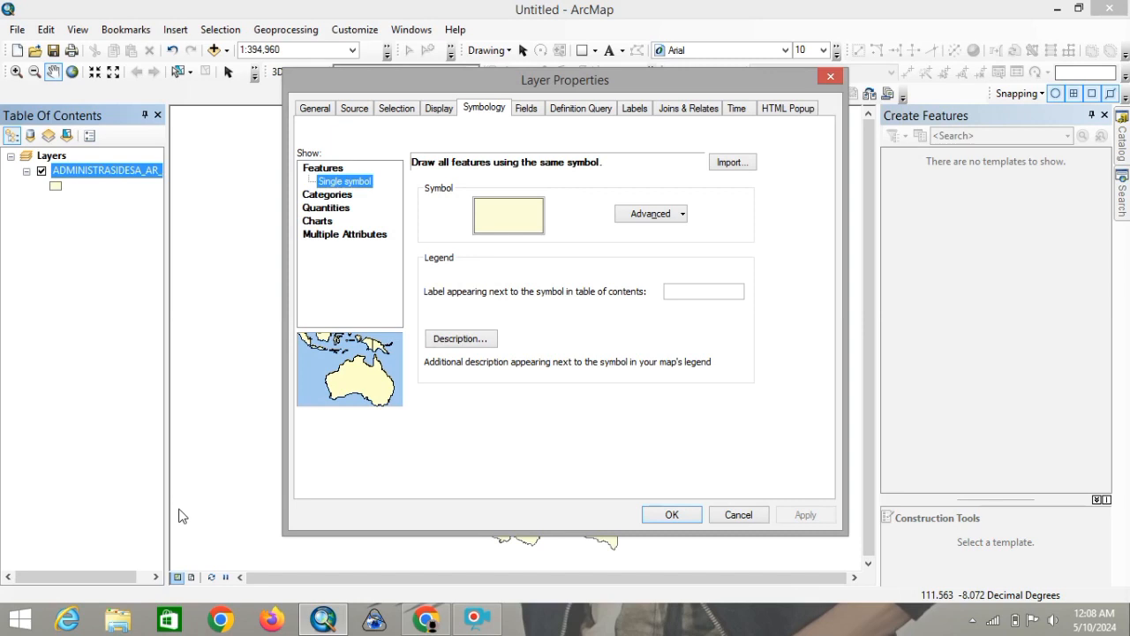
{"action": "left_click", "coordinate": [365, 113]}
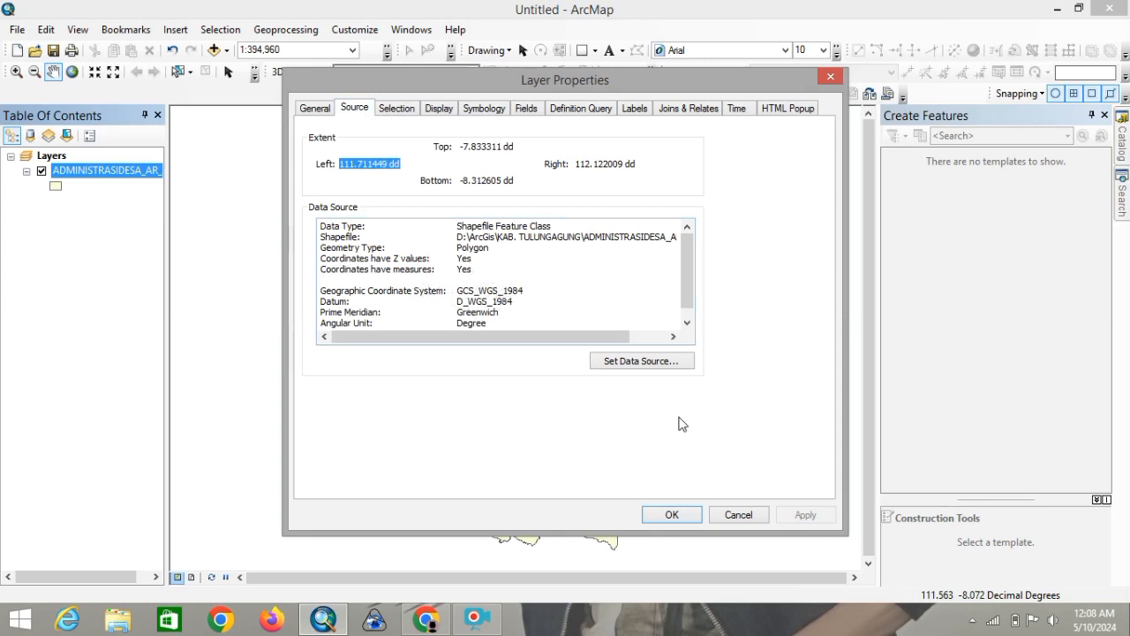
{"action": "left_click", "coordinate": [675, 518]}
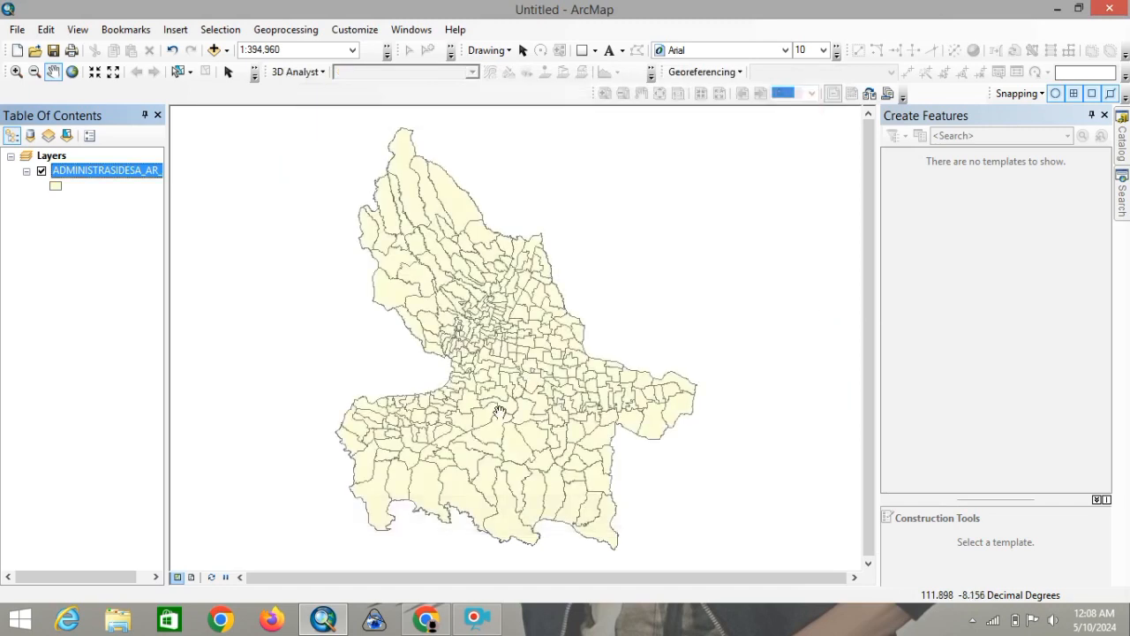
Set the coordinate system of the Layers data frame to geographic WGS 1984
{"action": "right_click", "coordinate": [56, 157]}
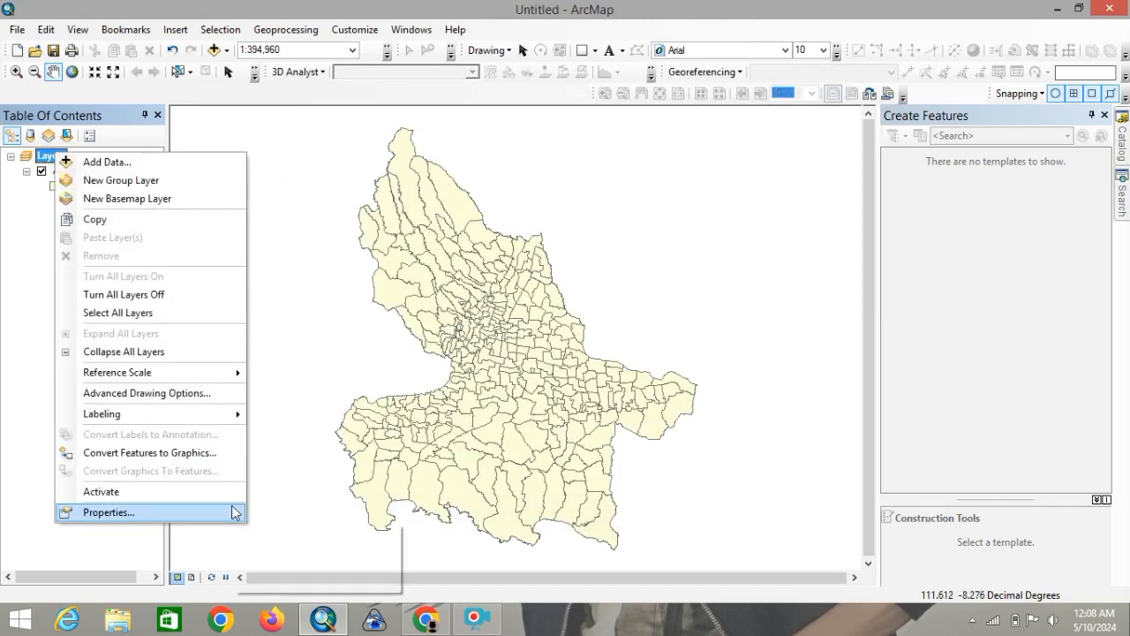
{"action": "left_click", "coordinate": [235, 512]}
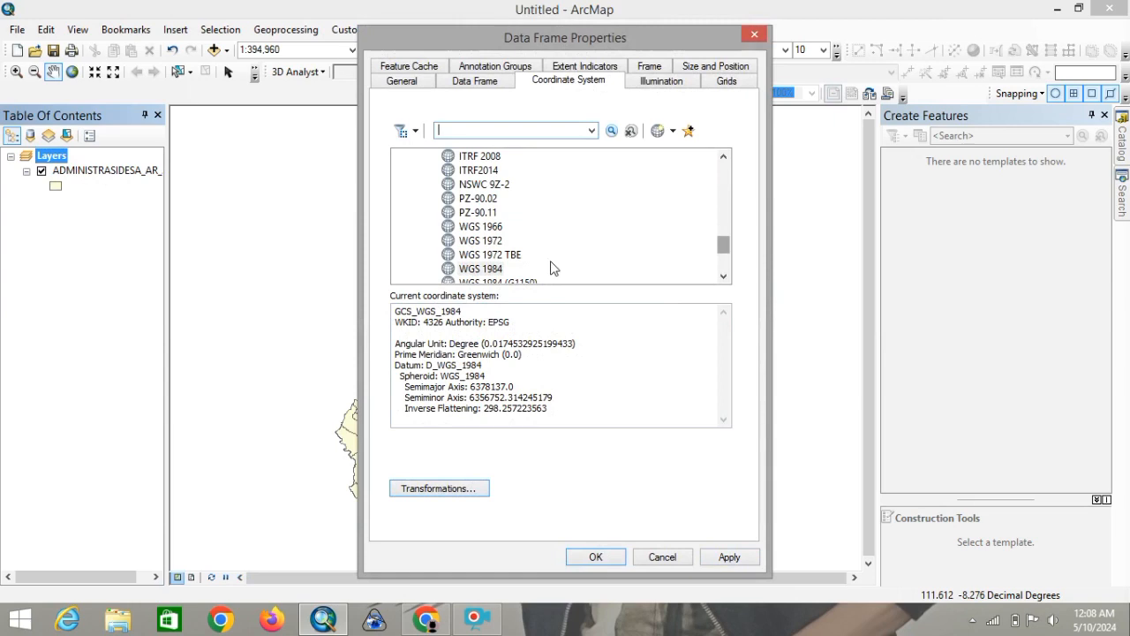
{"action": "left_click", "coordinate": [480, 270]}
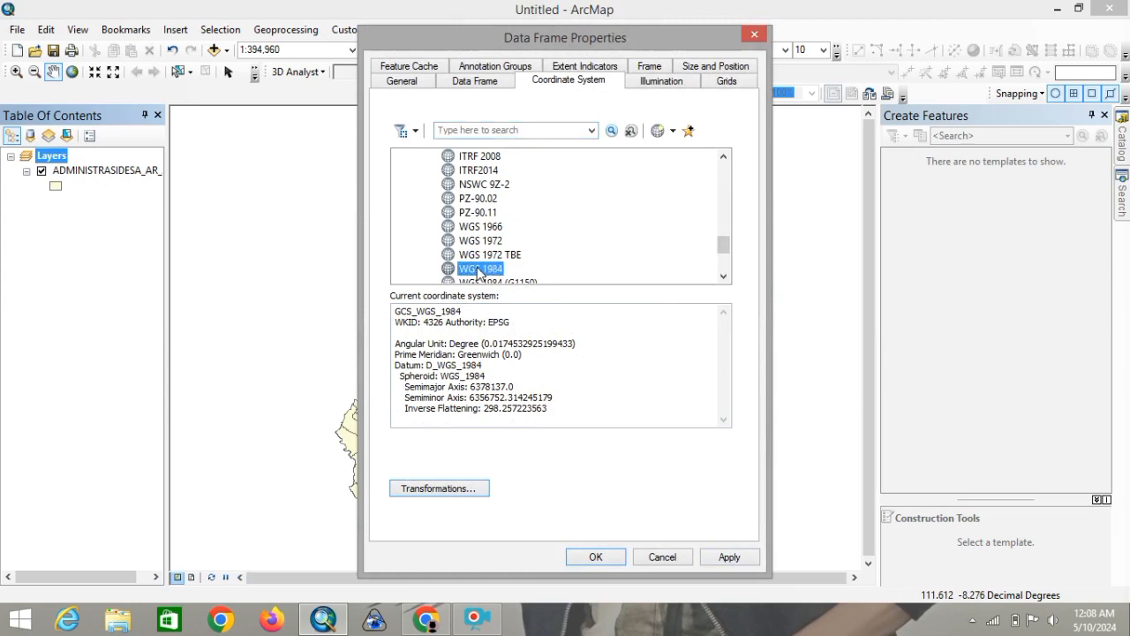
{"action": "left_click", "coordinate": [728, 558]}
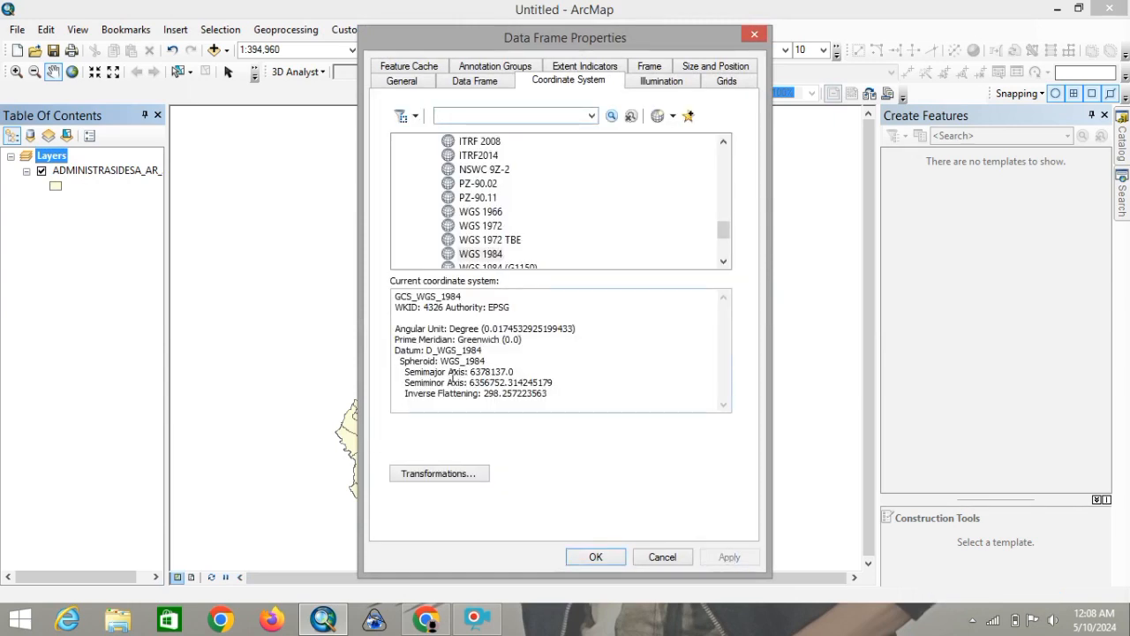
{"action": "left_click", "coordinate": [755, 35]}
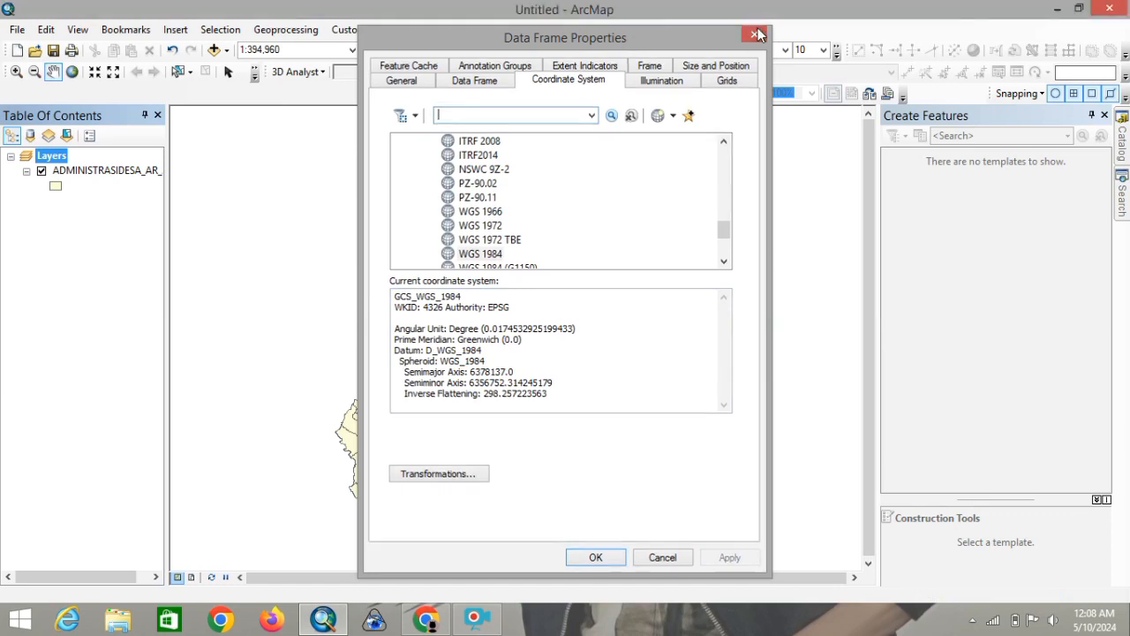
Add the TA 3.jpg image from the Earth folder in D:\ArcGis, accepting its missing spatial reference
{"action": "right_click", "coordinate": [53, 159]}
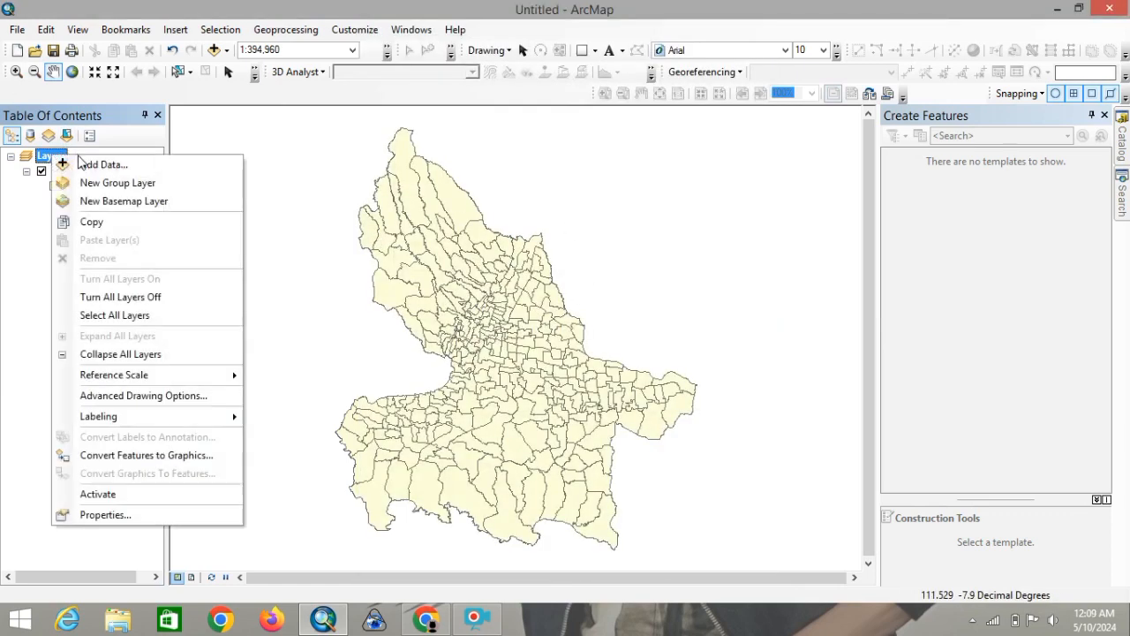
{"action": "left_click", "coordinate": [84, 165]}
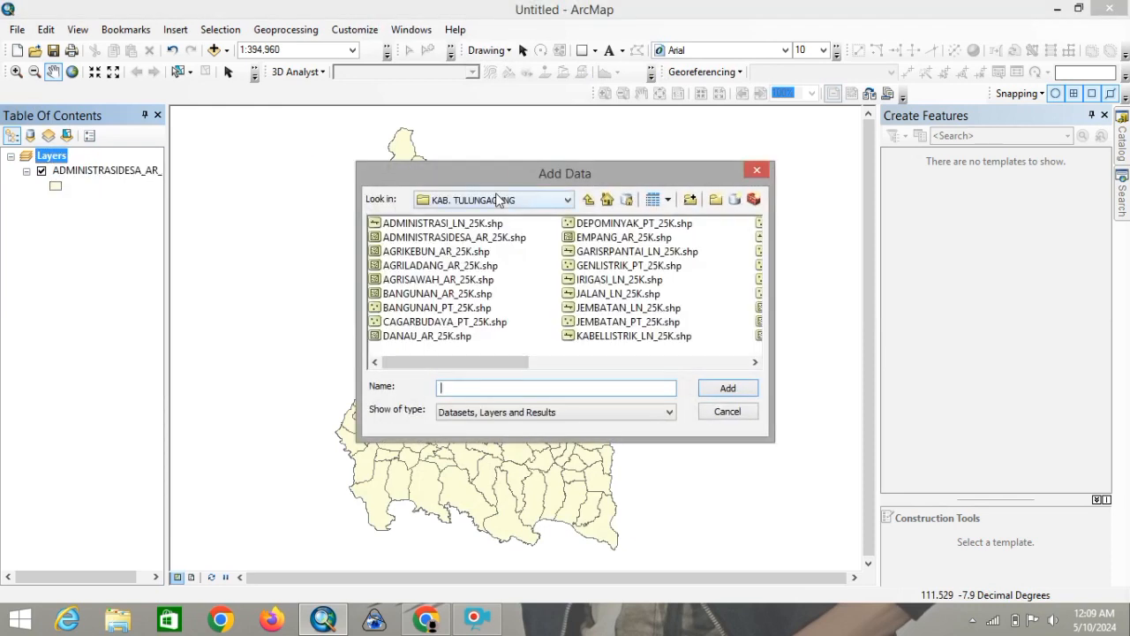
{"action": "left_click", "coordinate": [566, 200]}
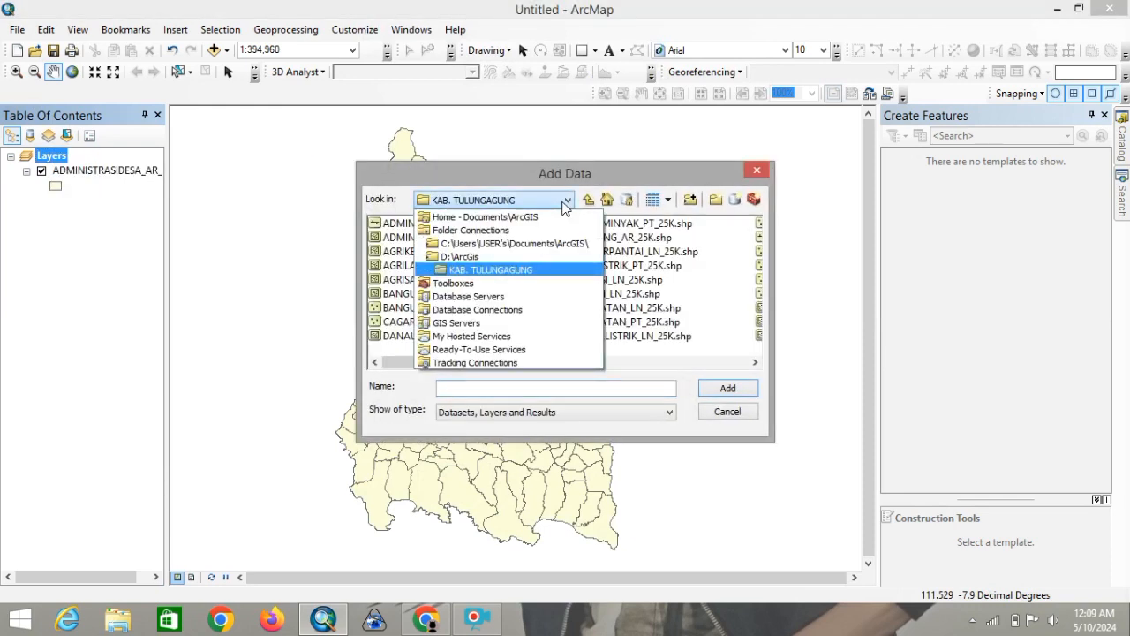
{"action": "left_click", "coordinate": [486, 257]}
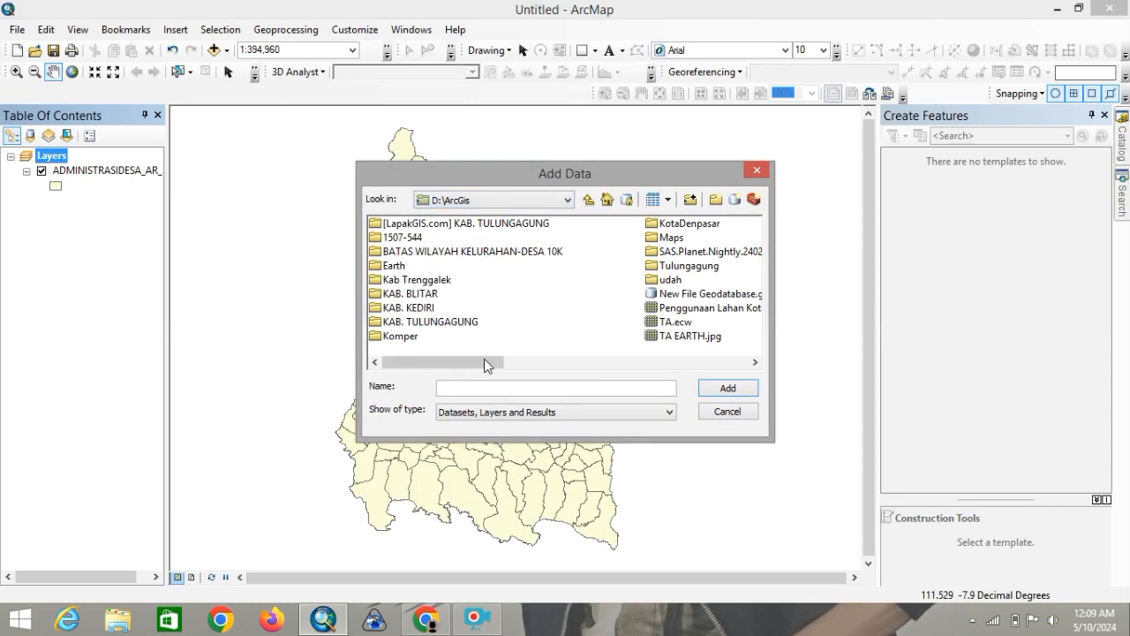
{"action": "left_click_drag", "start_coordinate": [470, 365], "coordinate": [509, 442]}
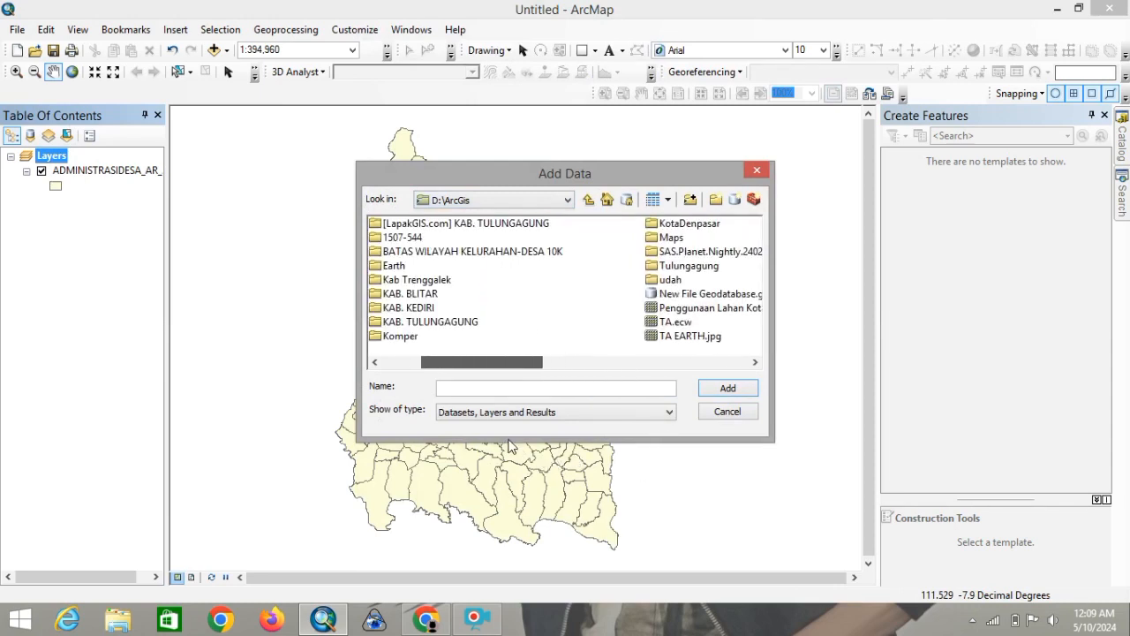
{"action": "double_click", "coordinate": [395, 266]}
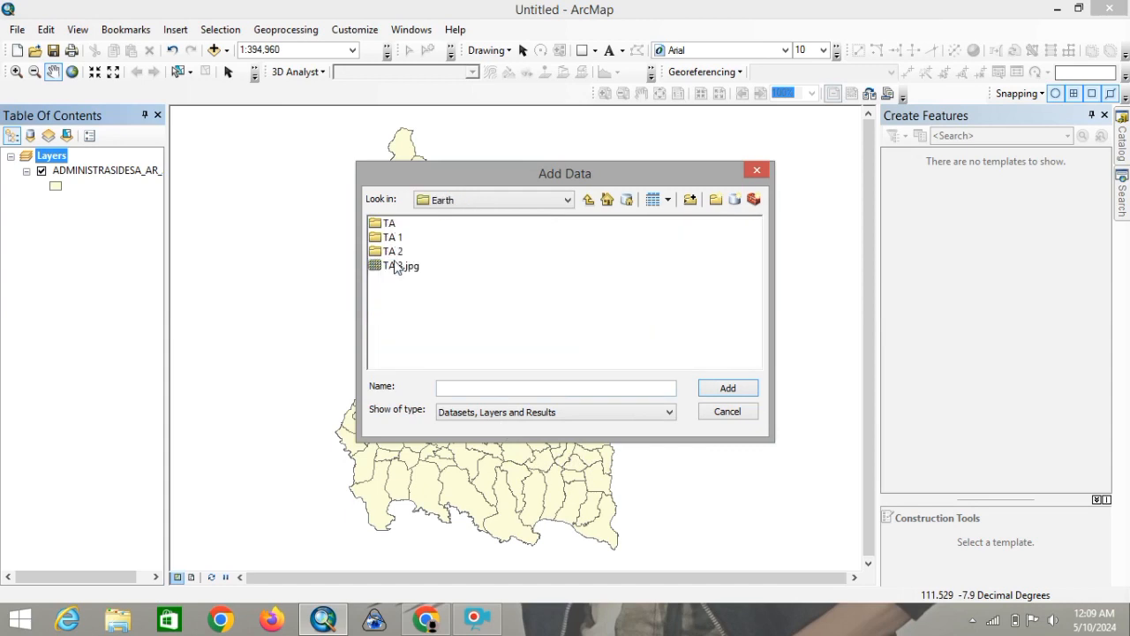
{"action": "left_click", "coordinate": [412, 266]}
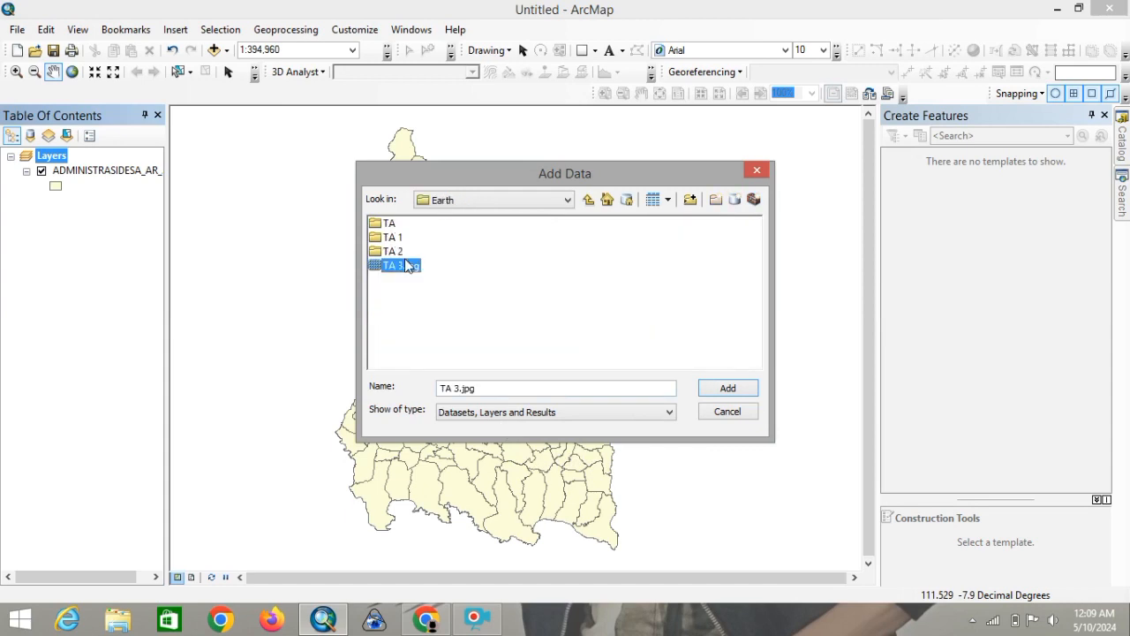
{"action": "left_click", "coordinate": [739, 389]}
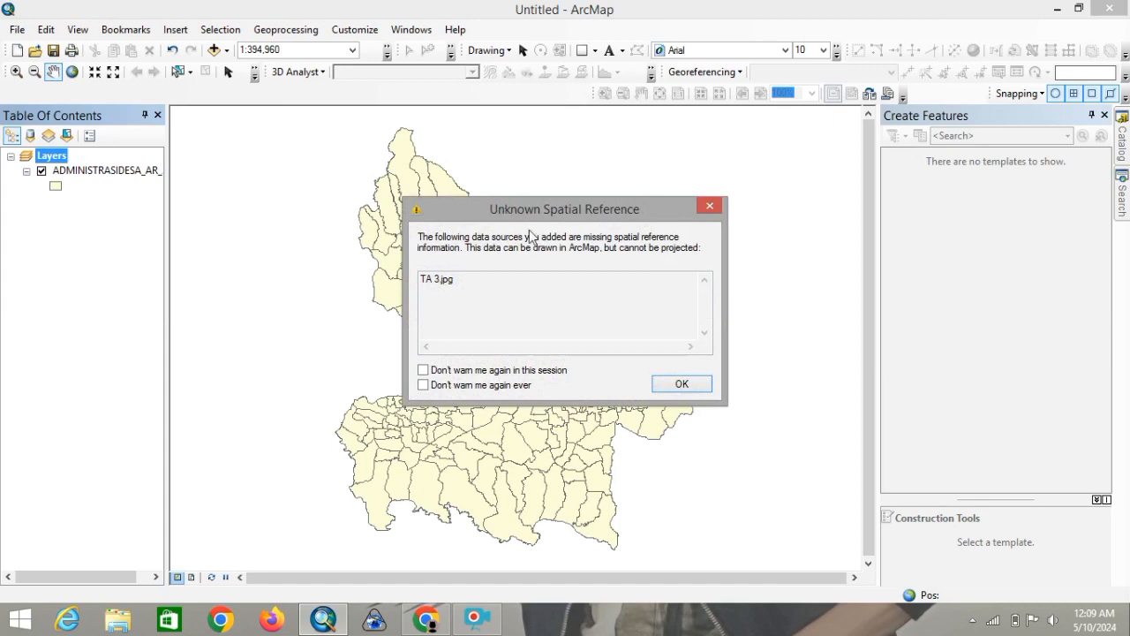
{"action": "left_click", "coordinate": [669, 393]}
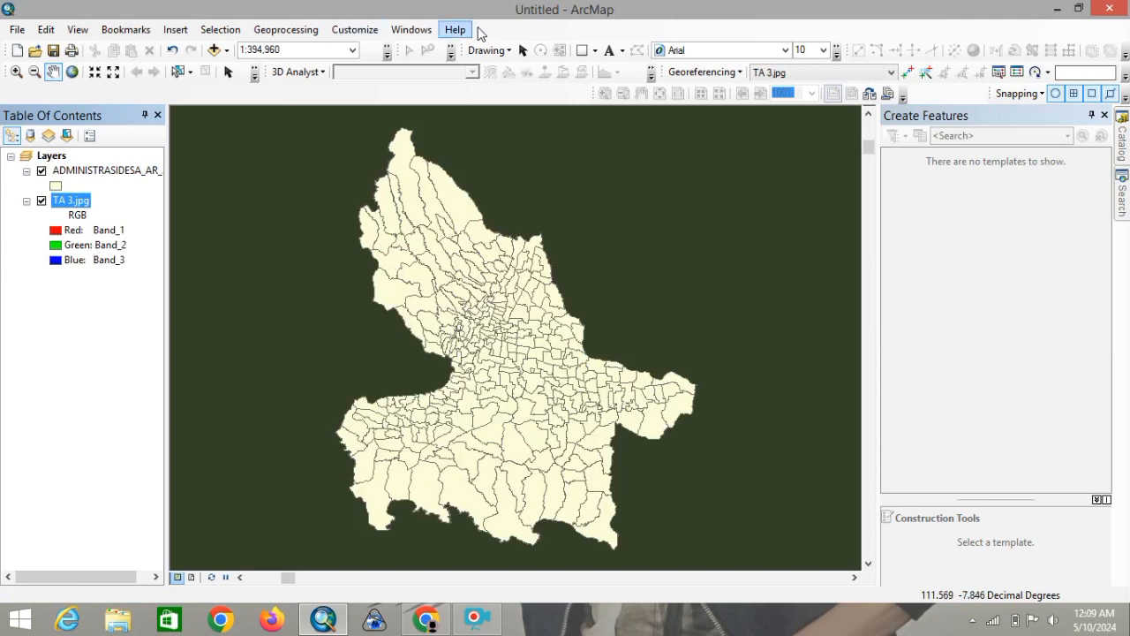
Link a first control point from the southern coast on TA 3.jpg to the matching coast of the village boundaries, and check the link table
{"action": "right_click", "coordinate": [75, 202]}
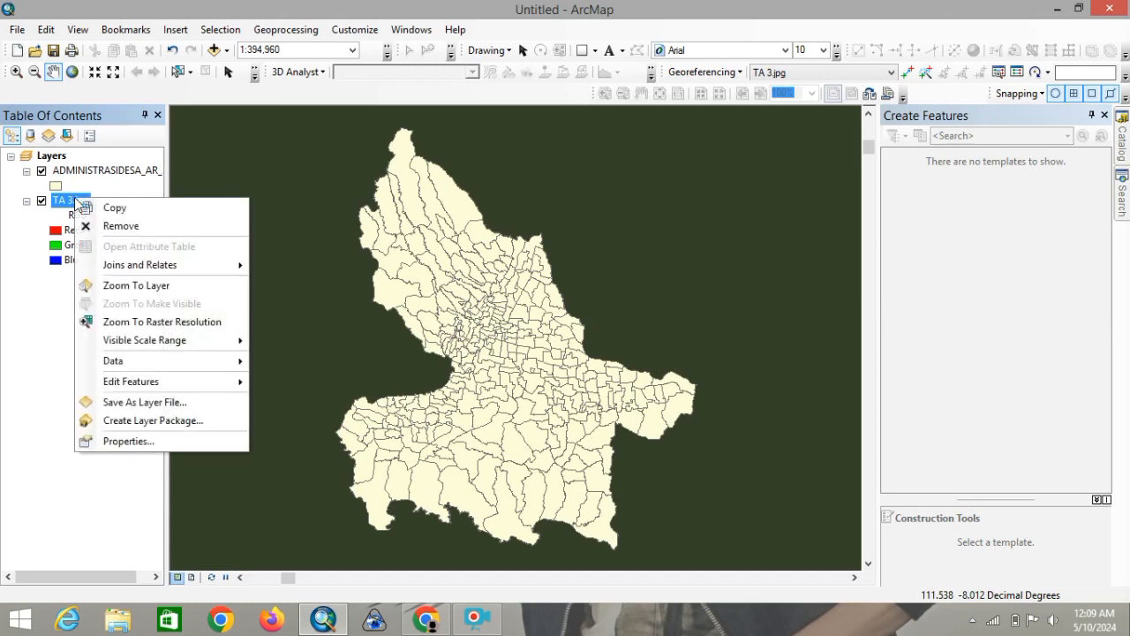
{"action": "left_click", "coordinate": [158, 284]}
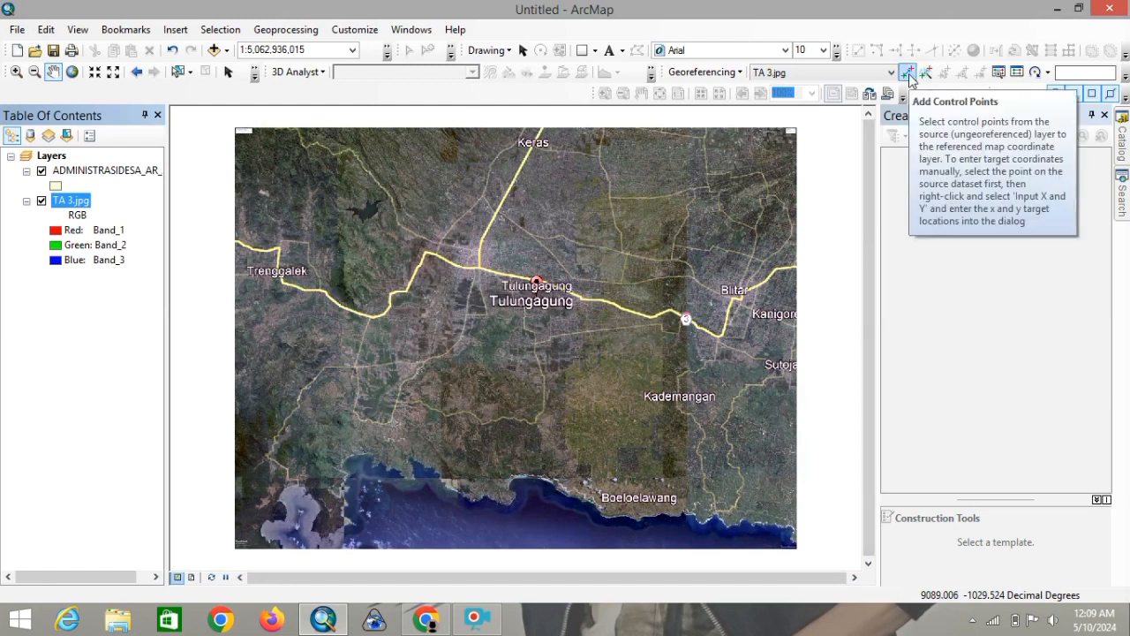
{"action": "left_click", "coordinate": [907, 72]}
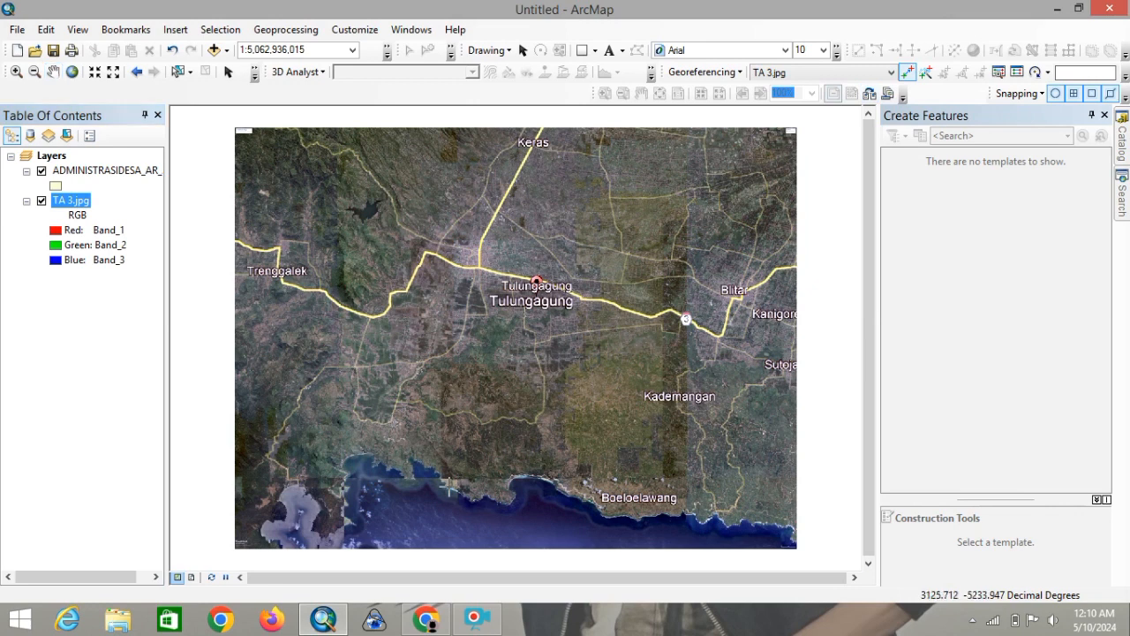
{"action": "left_click", "coordinate": [414, 478]}
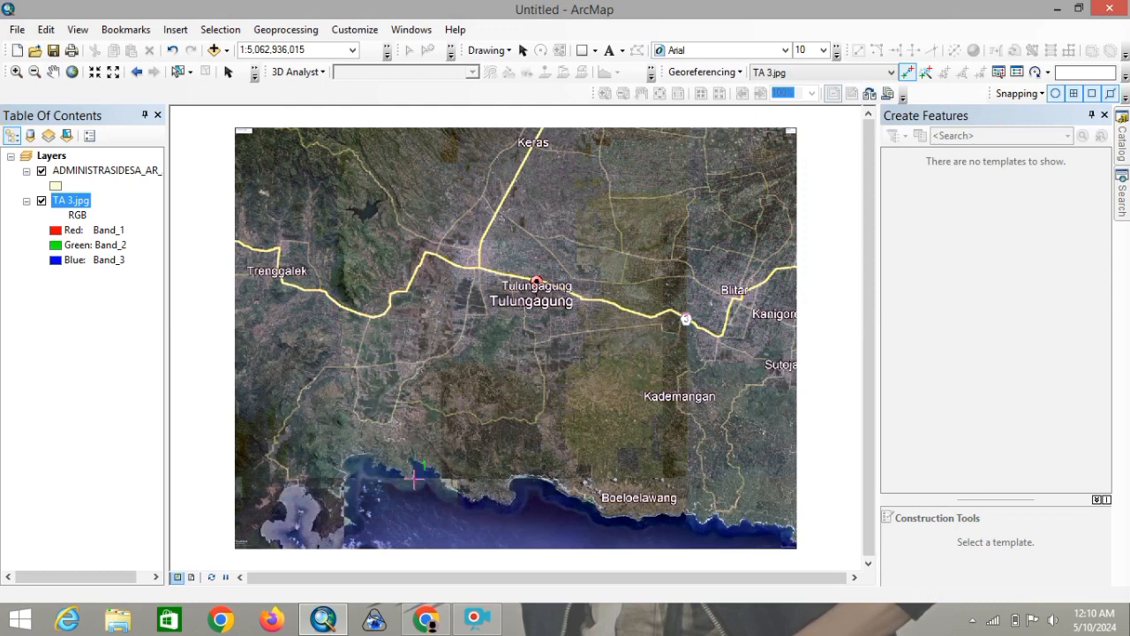
{"action": "right_click", "coordinate": [79, 174]}
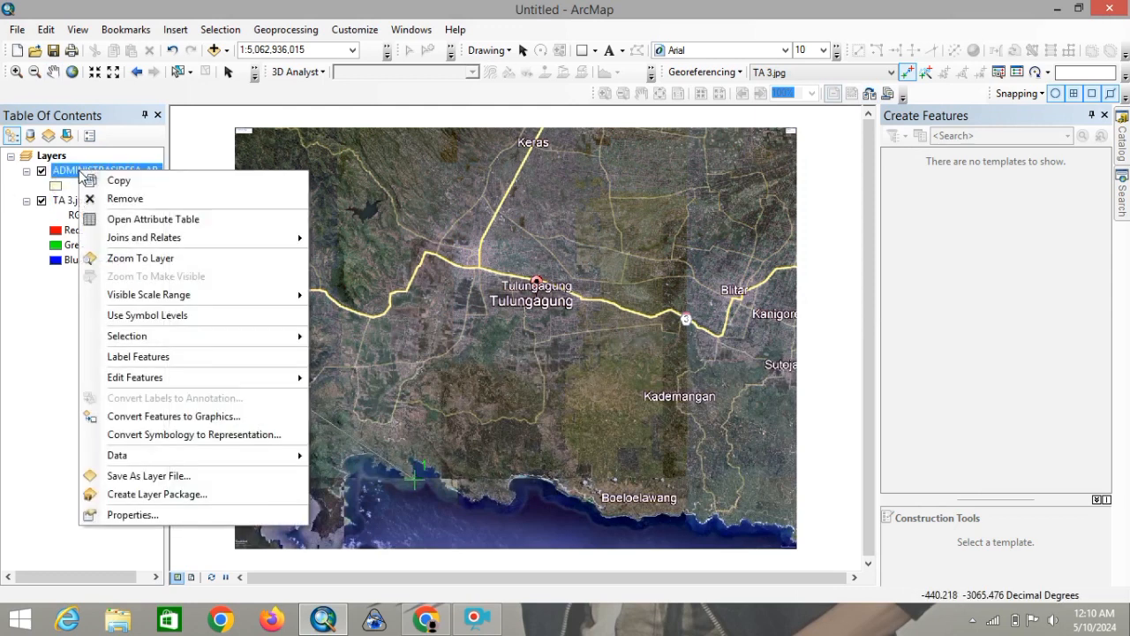
{"action": "left_click", "coordinate": [150, 256]}
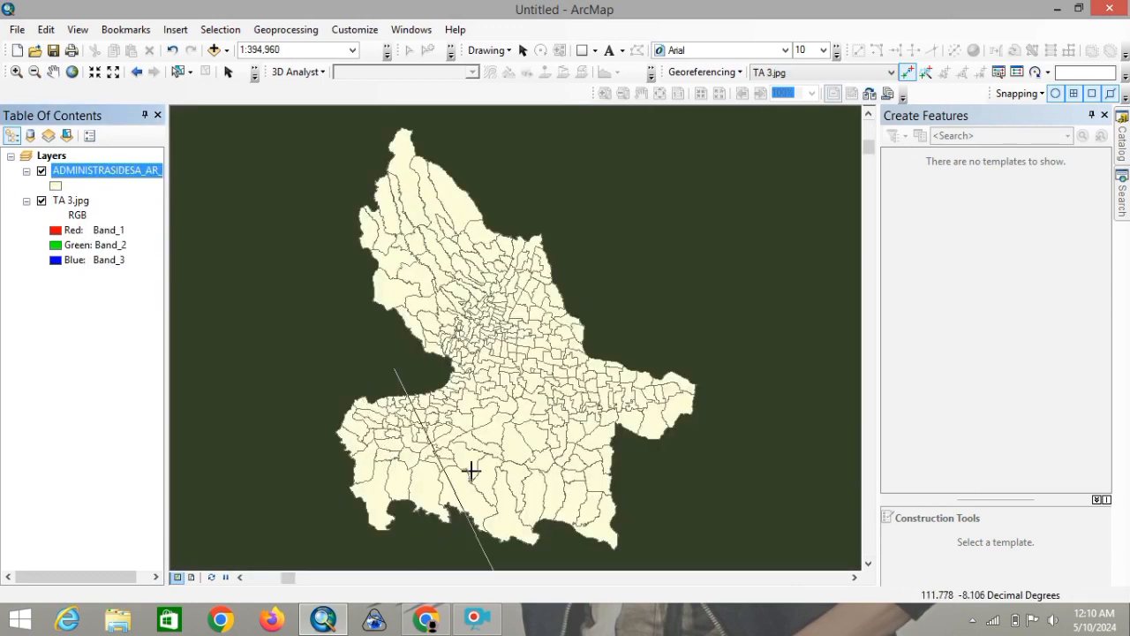
{"action": "left_click", "coordinate": [451, 521]}
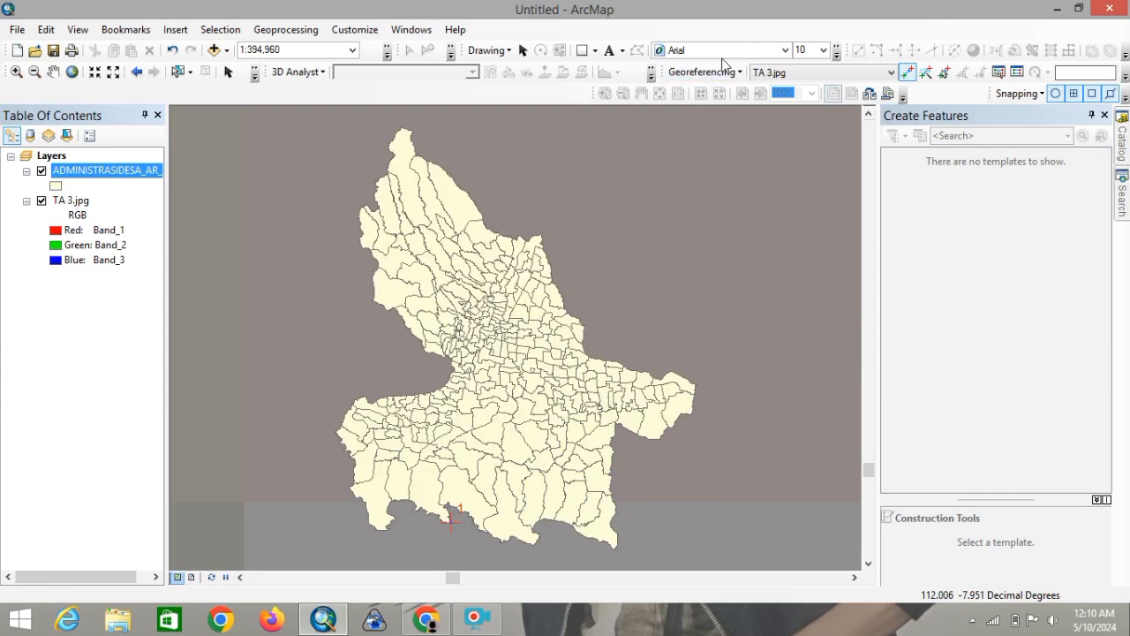
{"action": "left_click", "coordinate": [1018, 72]}
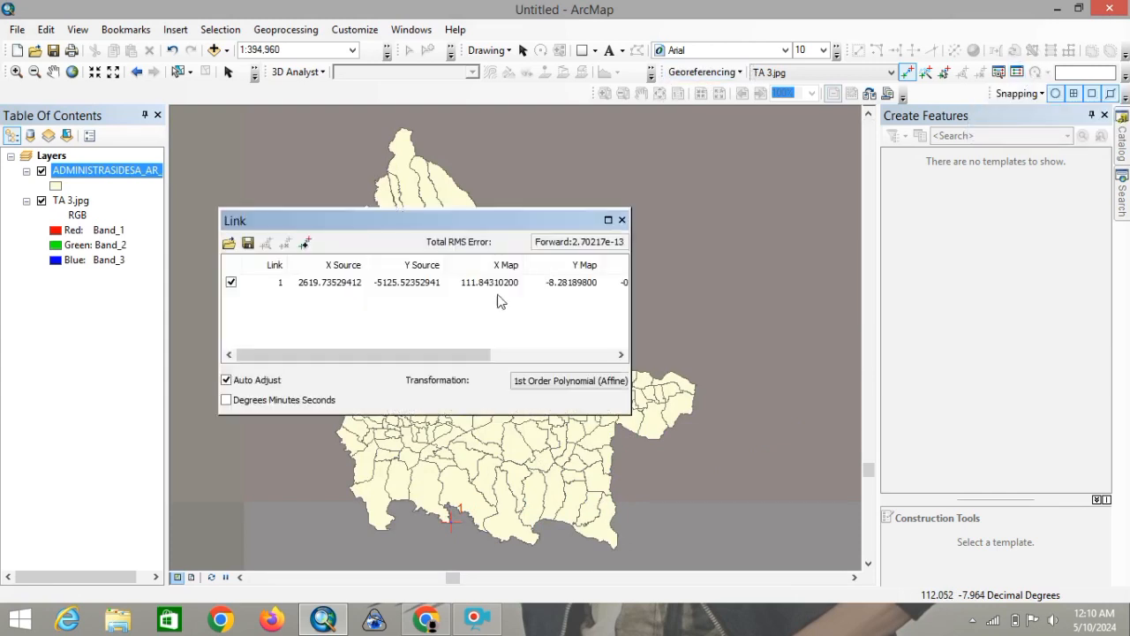
{"action": "left_click", "coordinate": [622, 221]}
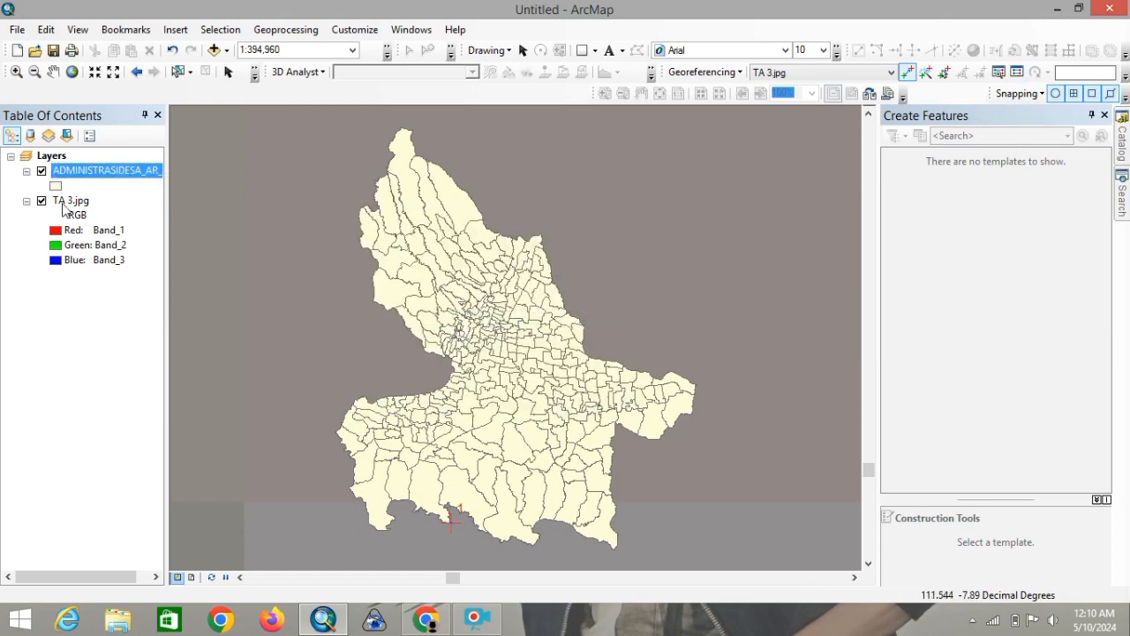
Link a second control point from the southern coast on TA 3.jpg, east of the first, to the matching coastal vertex of the village boundaries
{"action": "right_click", "coordinate": [64, 205]}
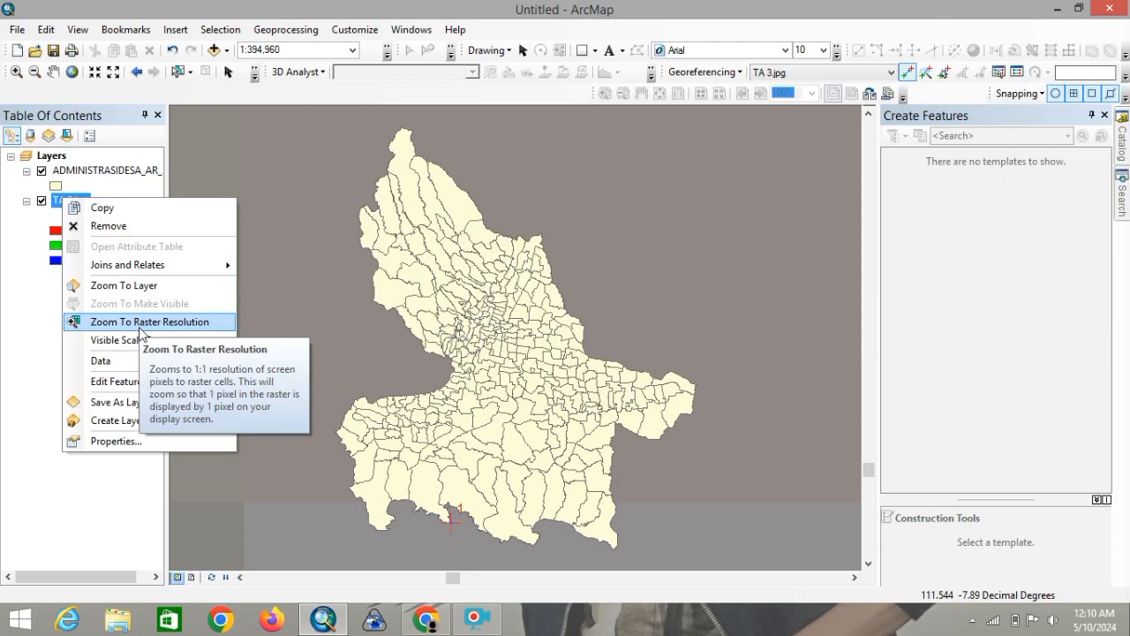
{"action": "left_click", "coordinate": [124, 285]}
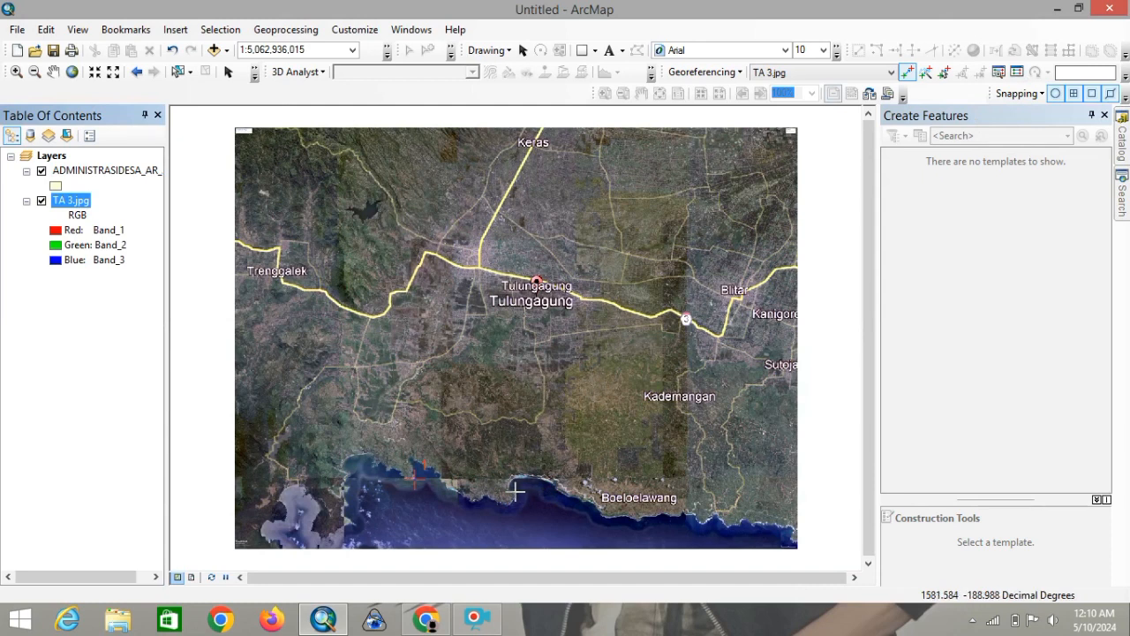
{"action": "left_click", "coordinate": [517, 491]}
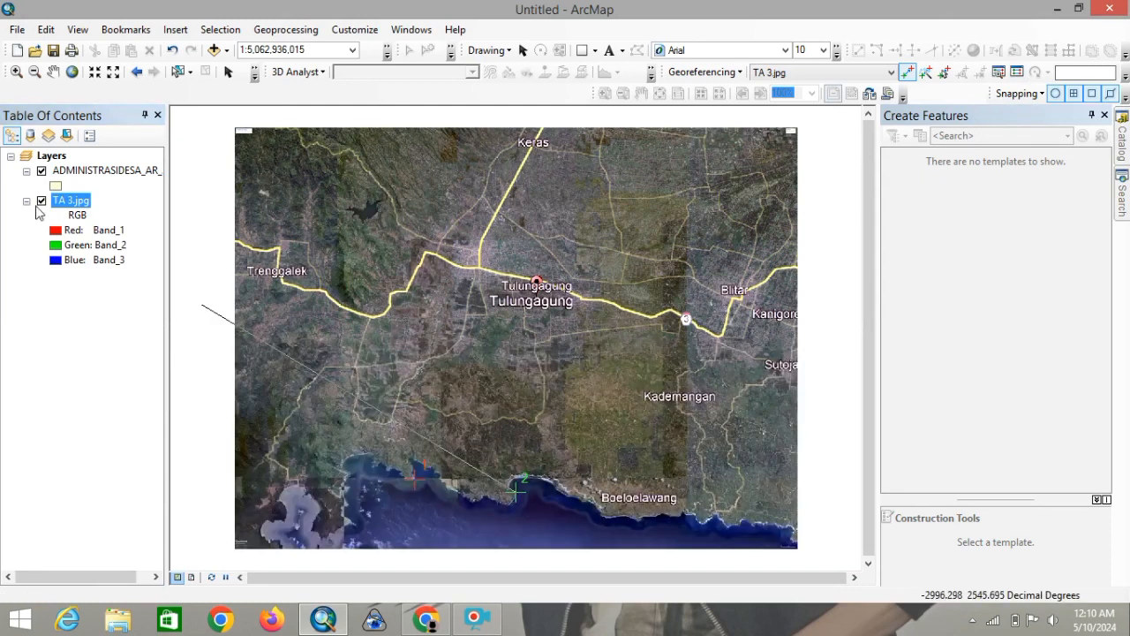
{"action": "right_click", "coordinate": [79, 175]}
{"action": "mouse_move", "coordinate": [164, 305]}
{"action": "left_click", "coordinate": [184, 260]}
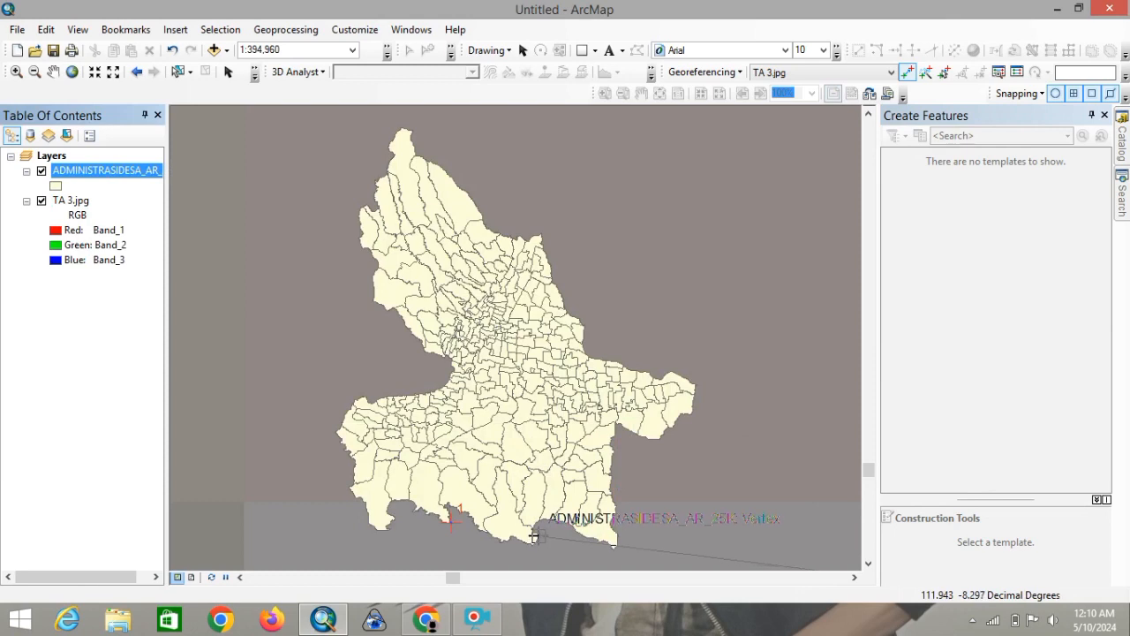
{"action": "left_click", "coordinate": [534, 537]}
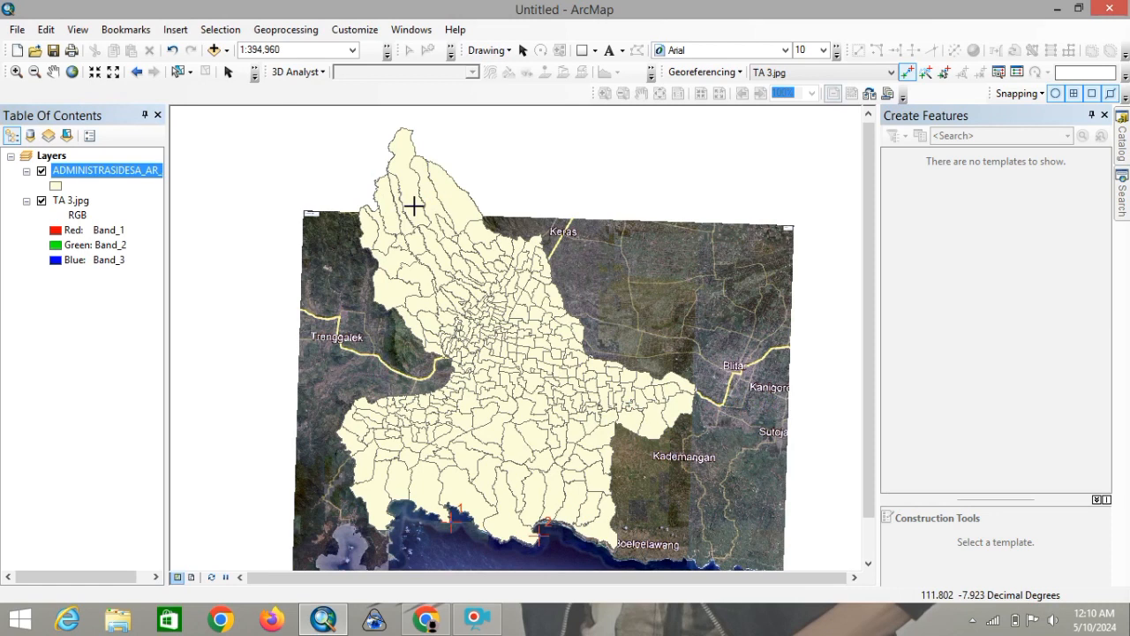
Link further control points from the western and eastern main road on TA 3.jpg to the matching edges of the village boundaries
{"action": "left_click", "coordinate": [740, 74]}
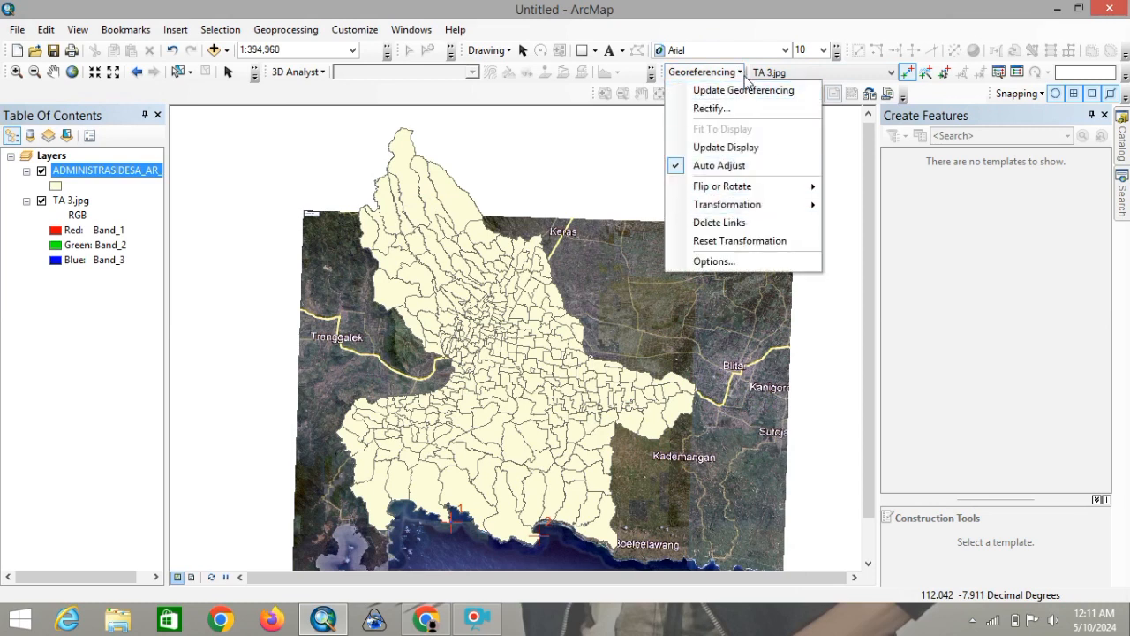
{"action": "left_click", "coordinate": [743, 76]}
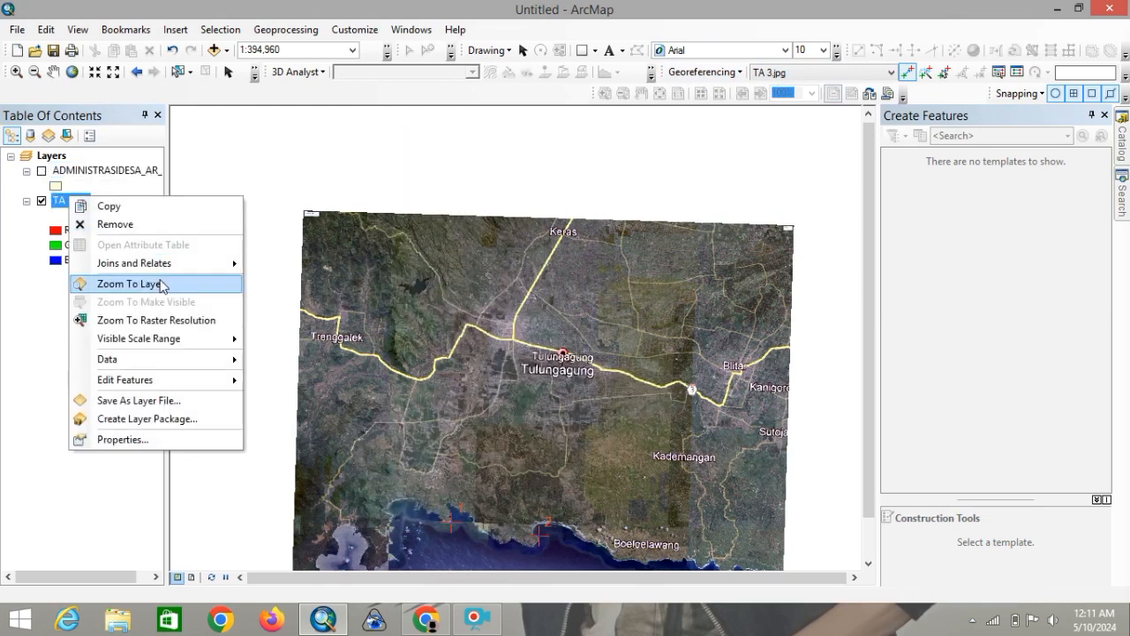
{"action": "left_click", "coordinate": [157, 285]}
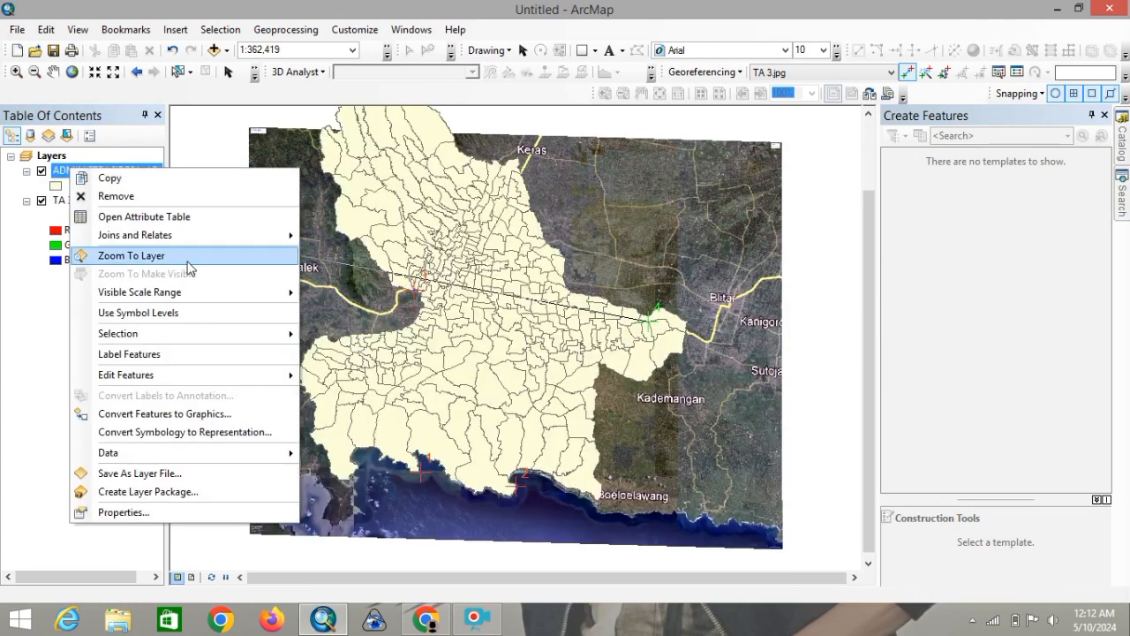
{"action": "left_click", "coordinate": [189, 256]}
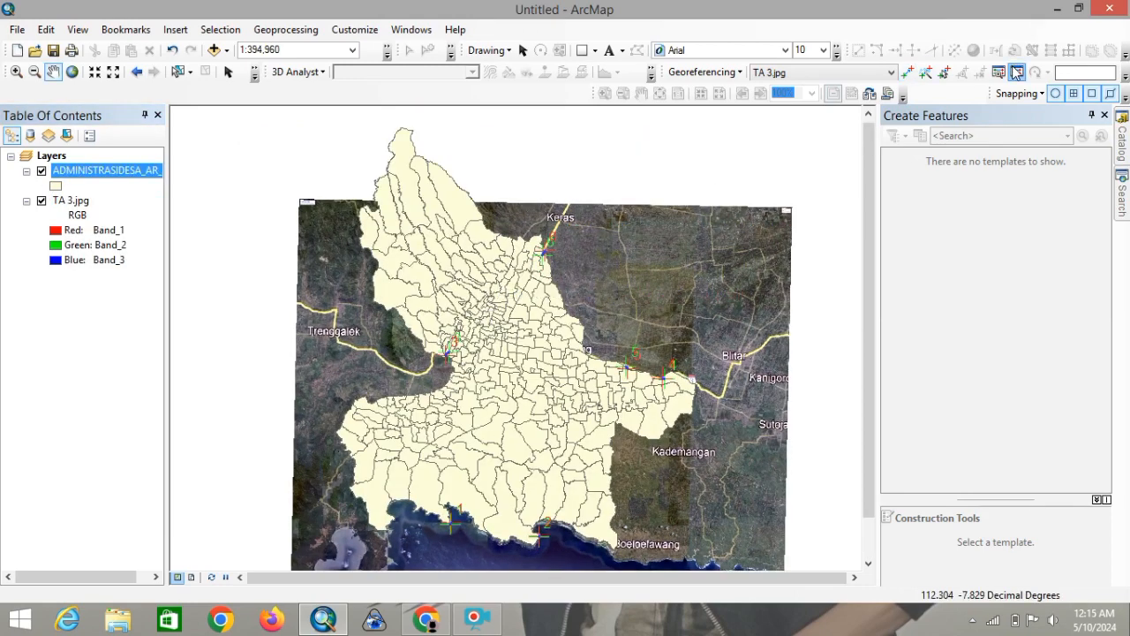
Review the coordinates, residuals and total RMS error of all control points in the link table
{"action": "left_click", "coordinate": [1018, 73]}
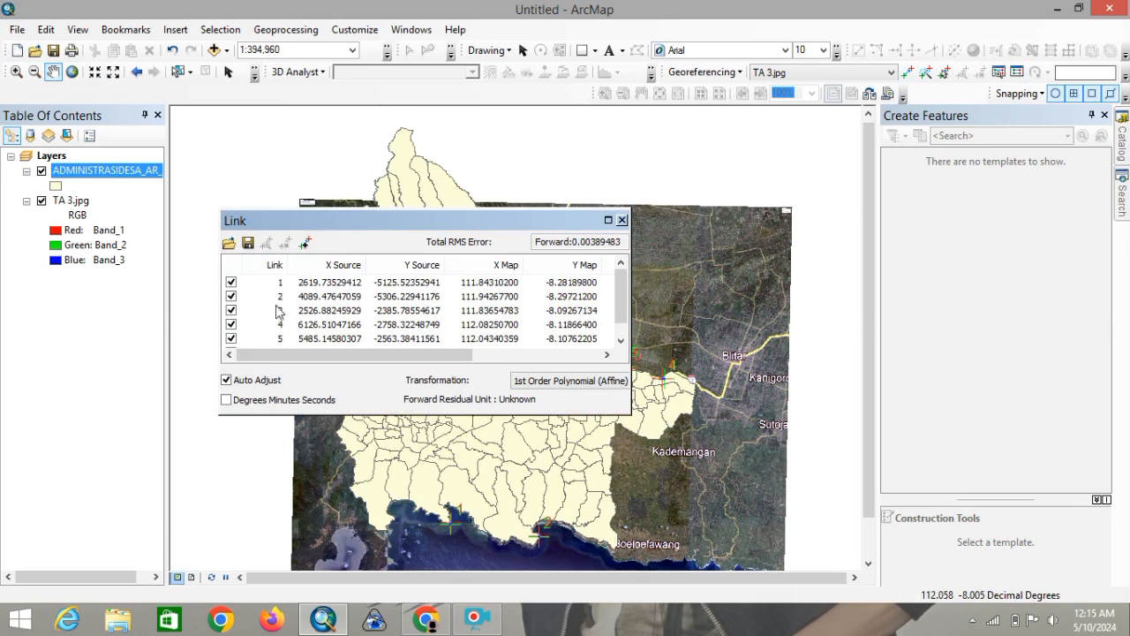
{"action": "left_click", "coordinate": [619, 336]}
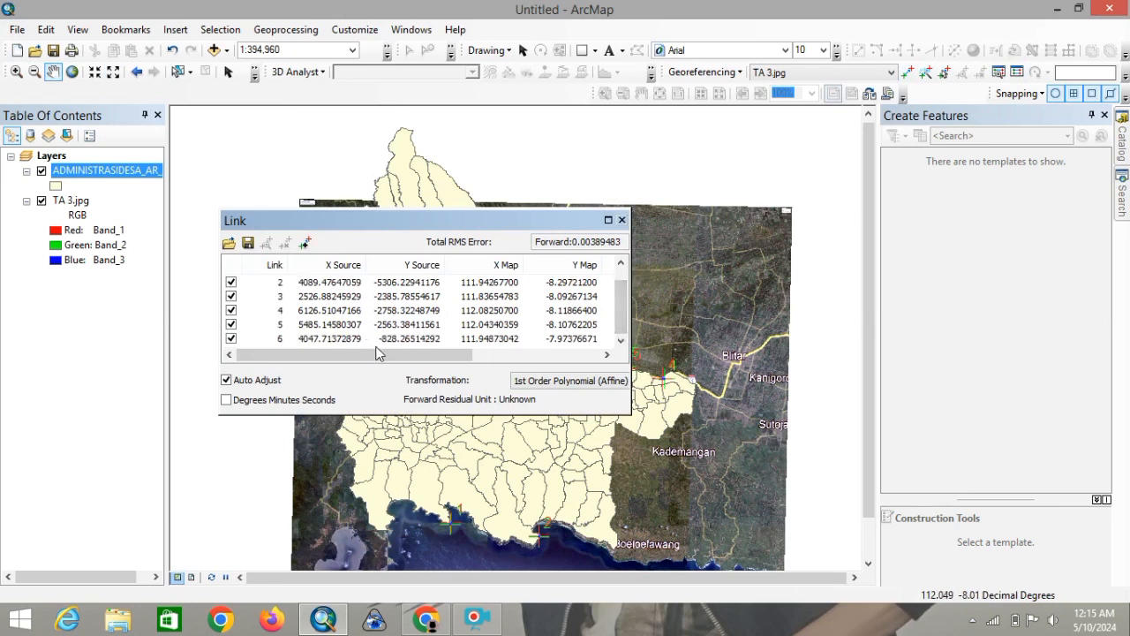
{"action": "left_click_drag", "start_coordinate": [377, 356], "coordinate": [590, 345]}
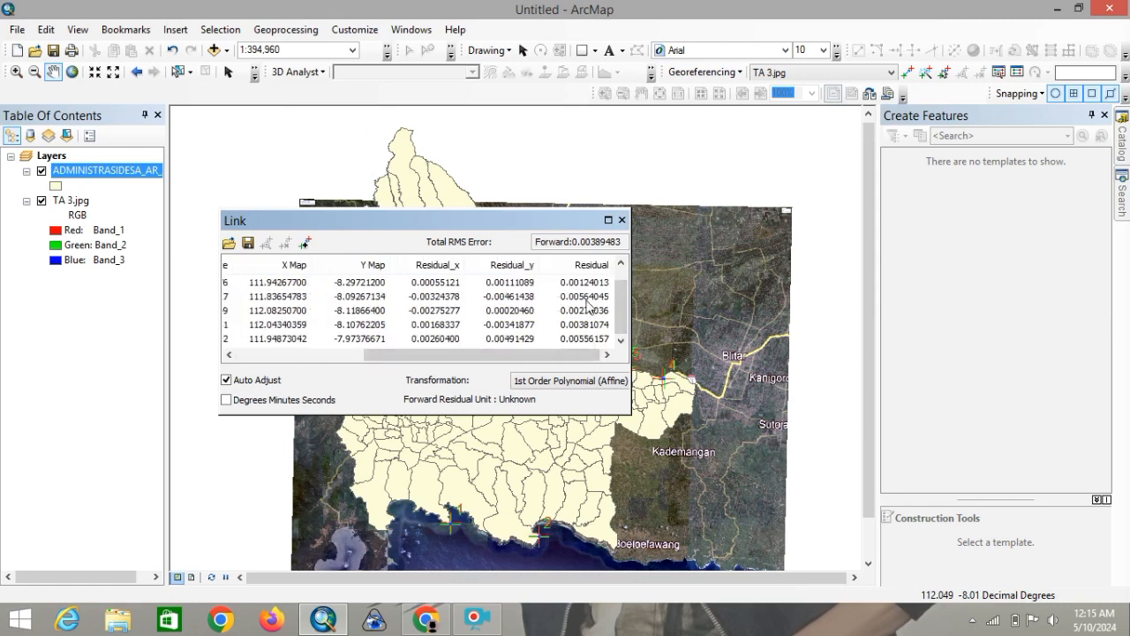
{"action": "left_click_drag", "start_coordinate": [630, 309], "coordinate": [623, 281]}
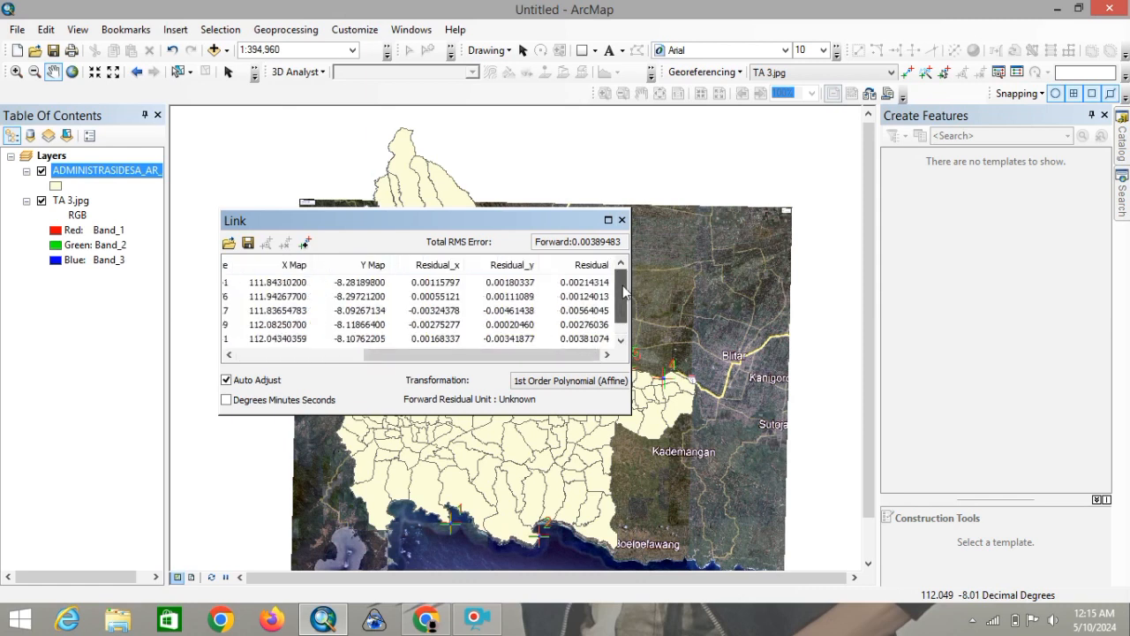
{"action": "left_click", "coordinate": [622, 220]}
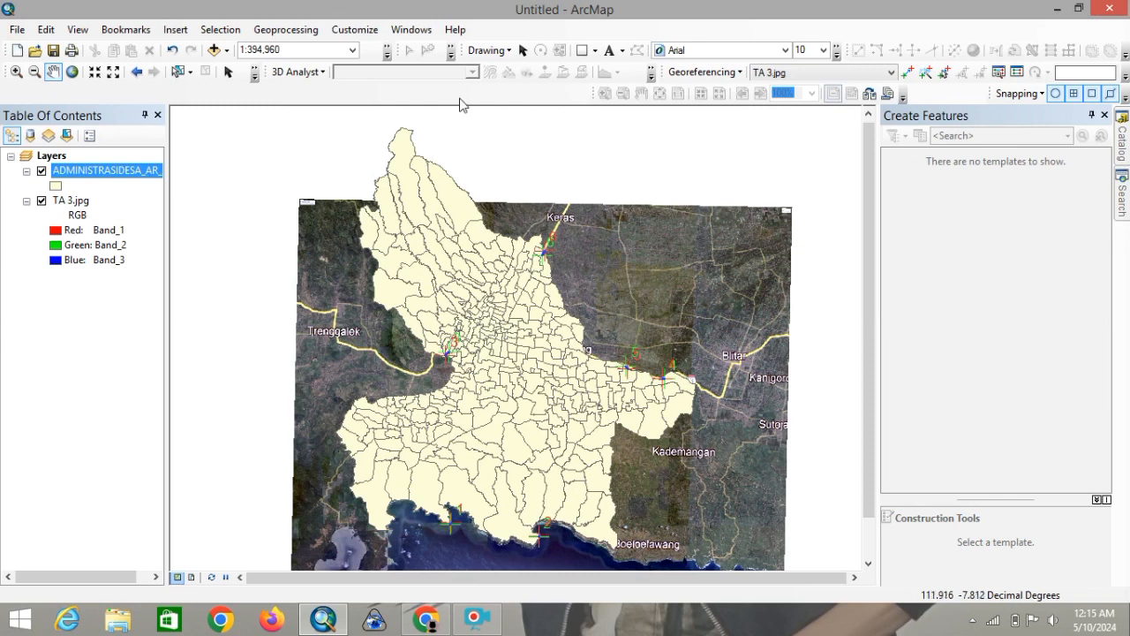
Try linking a seventh control point from the southeastern coast on TA 3.jpg to the southeastern tip of the village boundaries, and check the link table
{"action": "left_click", "coordinate": [17, 72]}
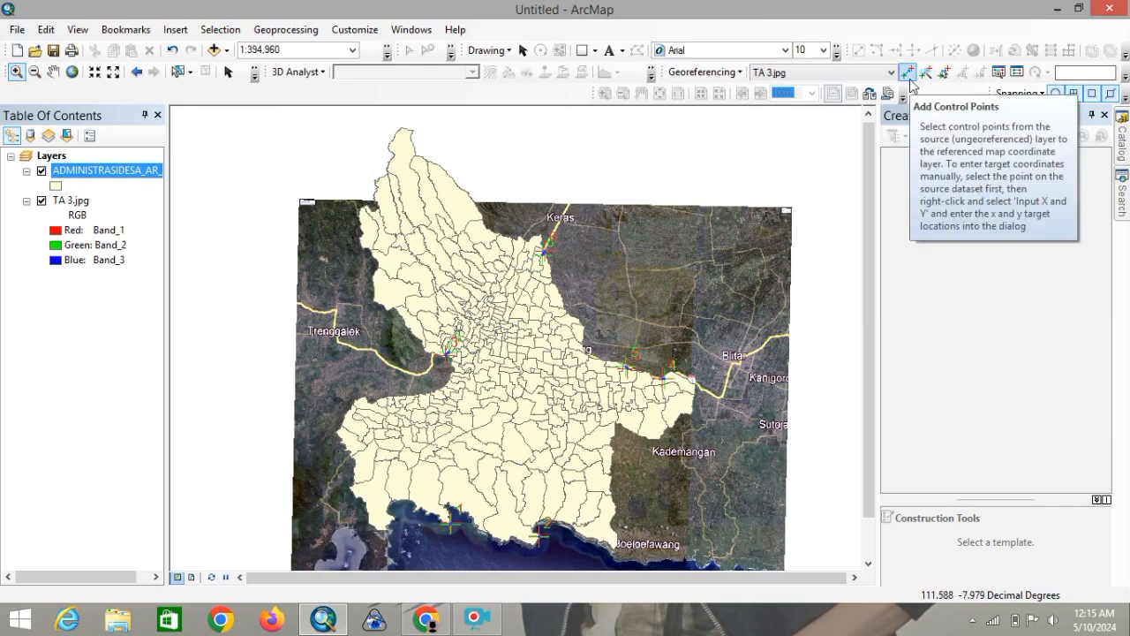
{"action": "left_click", "coordinate": [41, 172]}
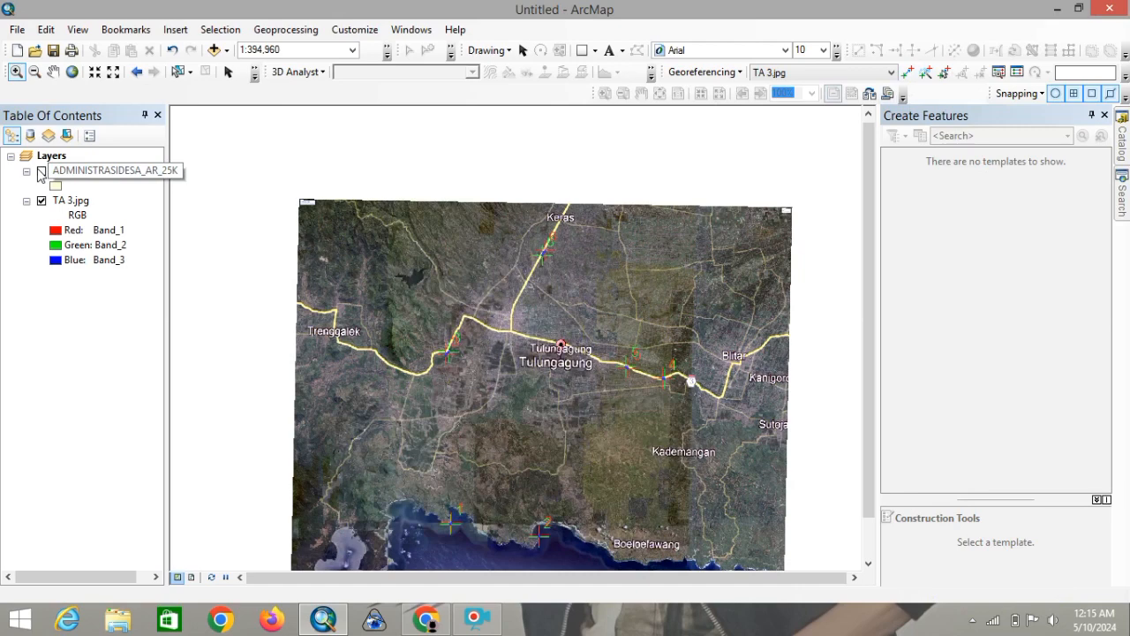
{"action": "right_click", "coordinate": [65, 202]}
{"action": "left_click", "coordinate": [124, 289]}
{"action": "left_click", "coordinate": [909, 74]}
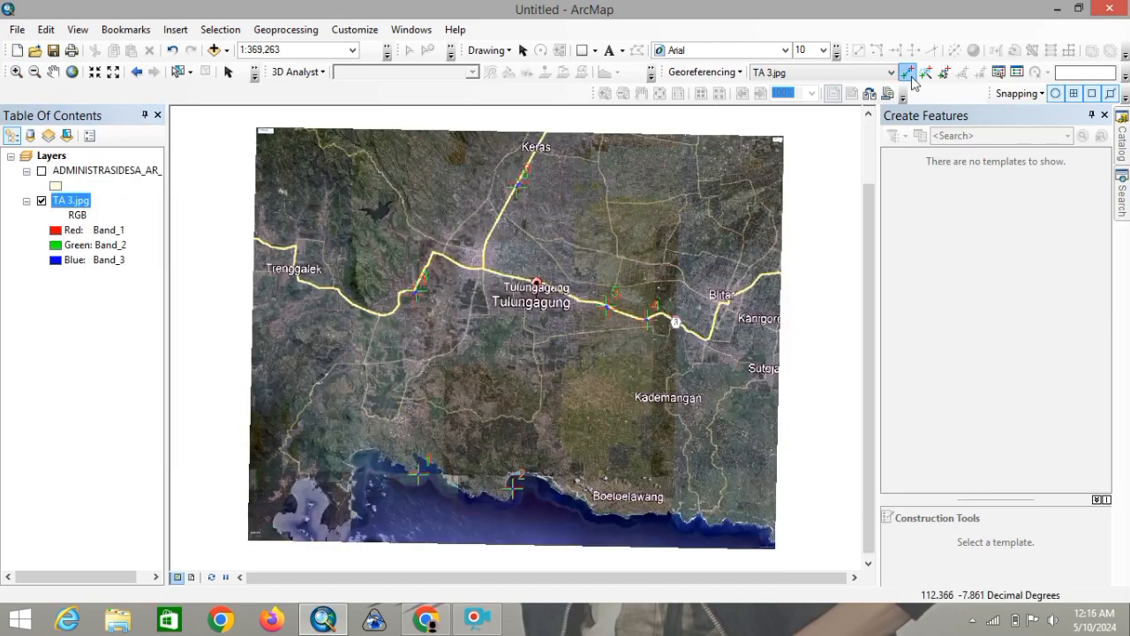
{"action": "left_click", "coordinate": [40, 172]}
{"action": "right_click", "coordinate": [616, 549]}
{"action": "left_click", "coordinate": [616, 548]}
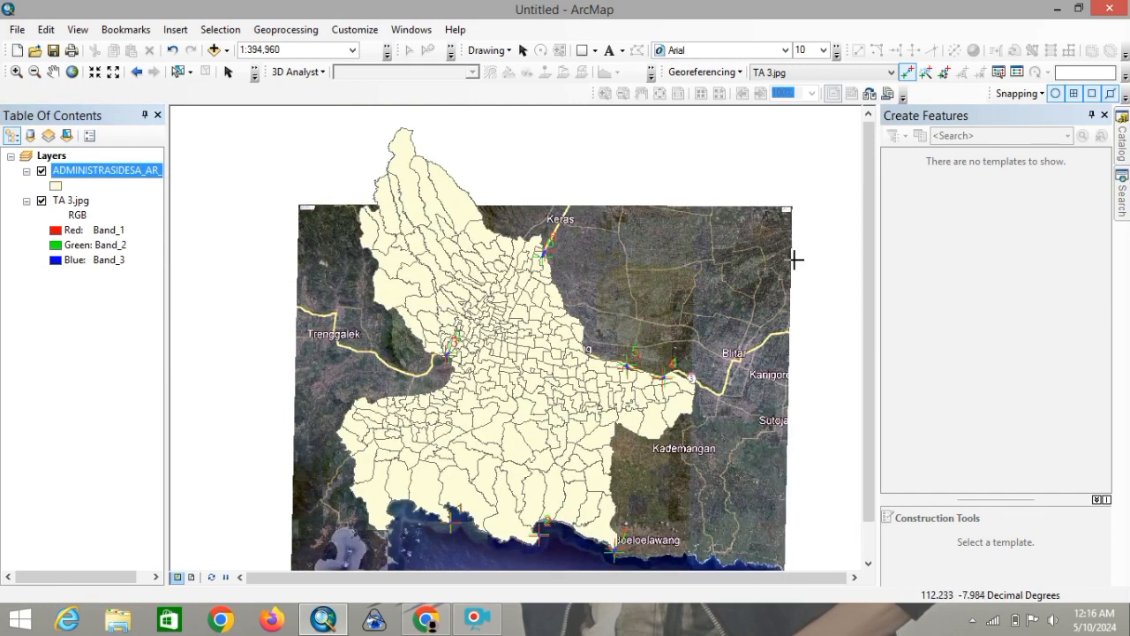
{"action": "left_click", "coordinate": [1018, 73]}
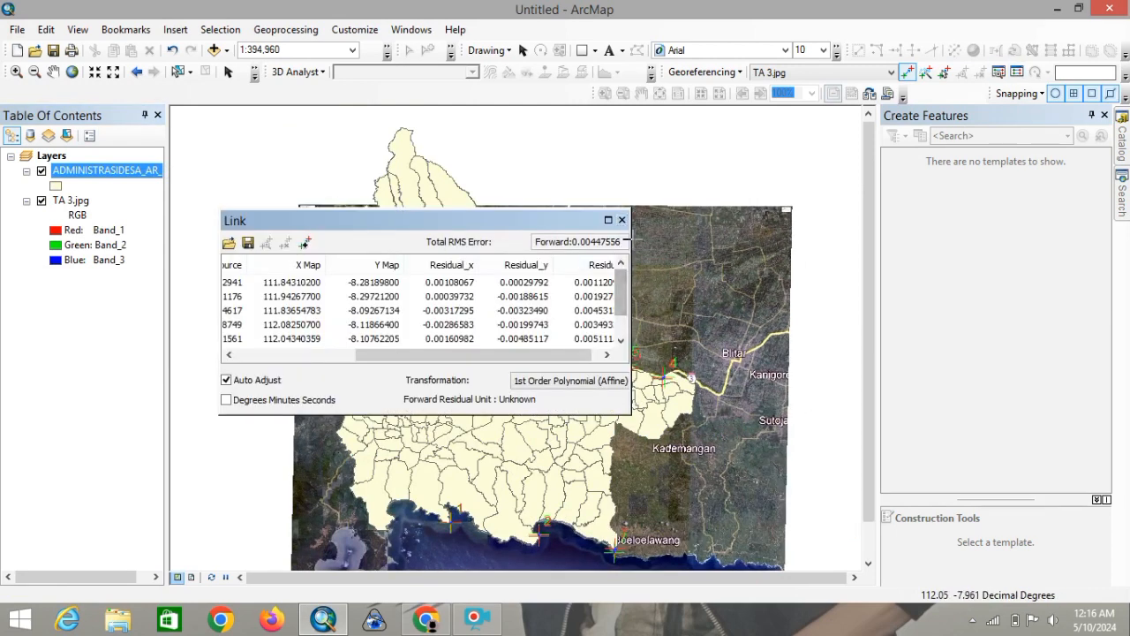
{"action": "left_click", "coordinate": [622, 221]}
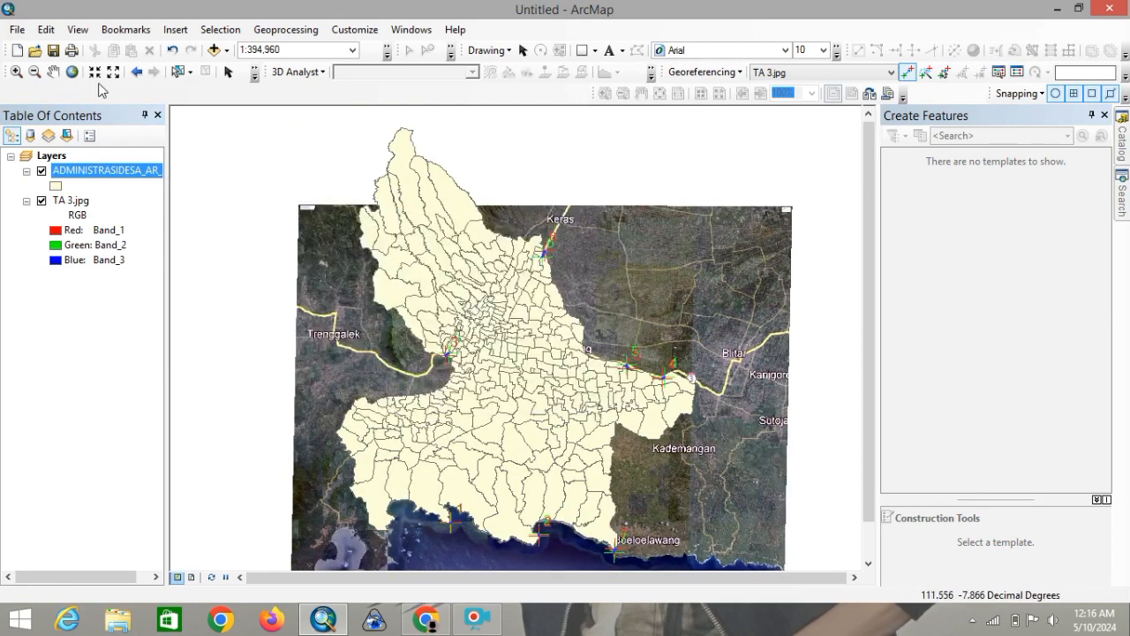
Delete control point link 7 on the southeastern coast
{"action": "left_click", "coordinate": [16, 71]}
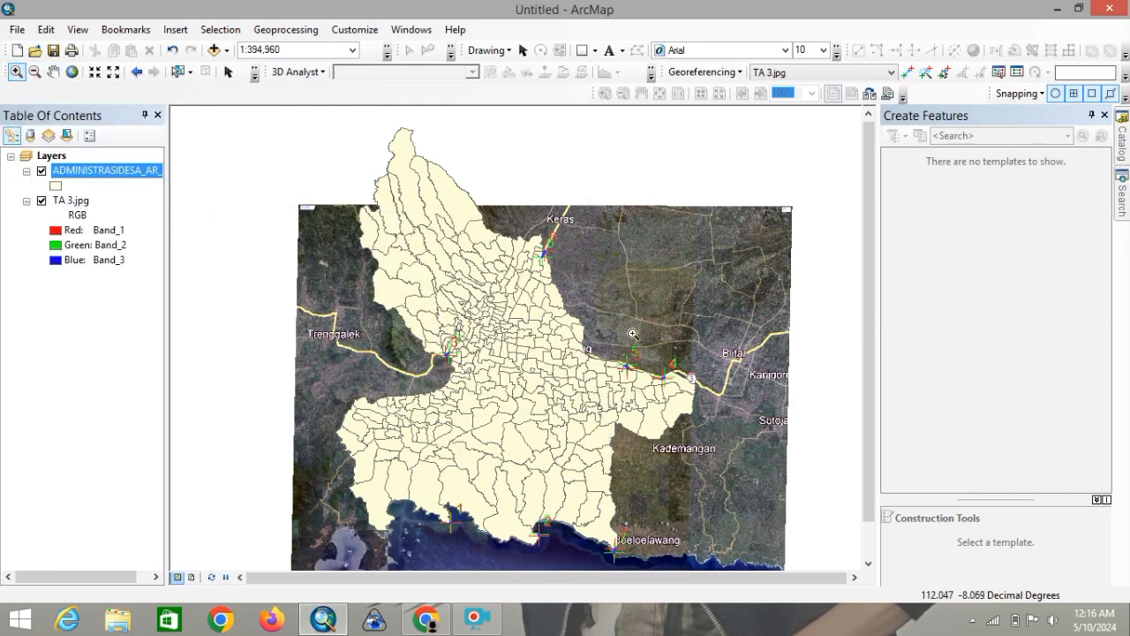
{"action": "left_click_drag", "start_coordinate": [597, 536], "coordinate": [691, 580]}
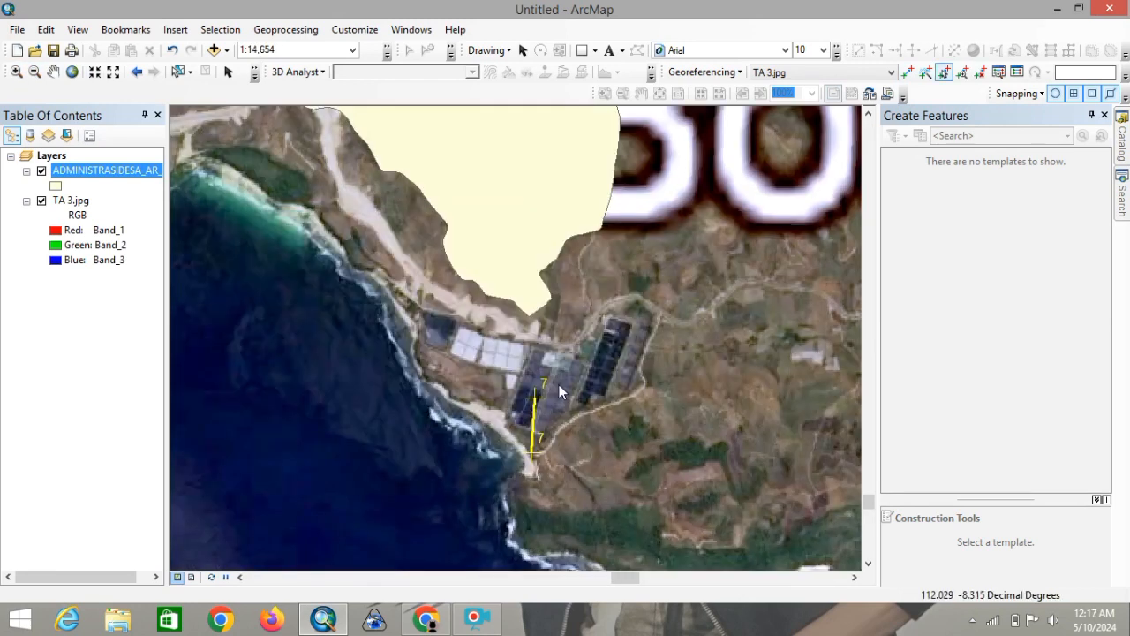
{"action": "left_click", "coordinate": [982, 74]}
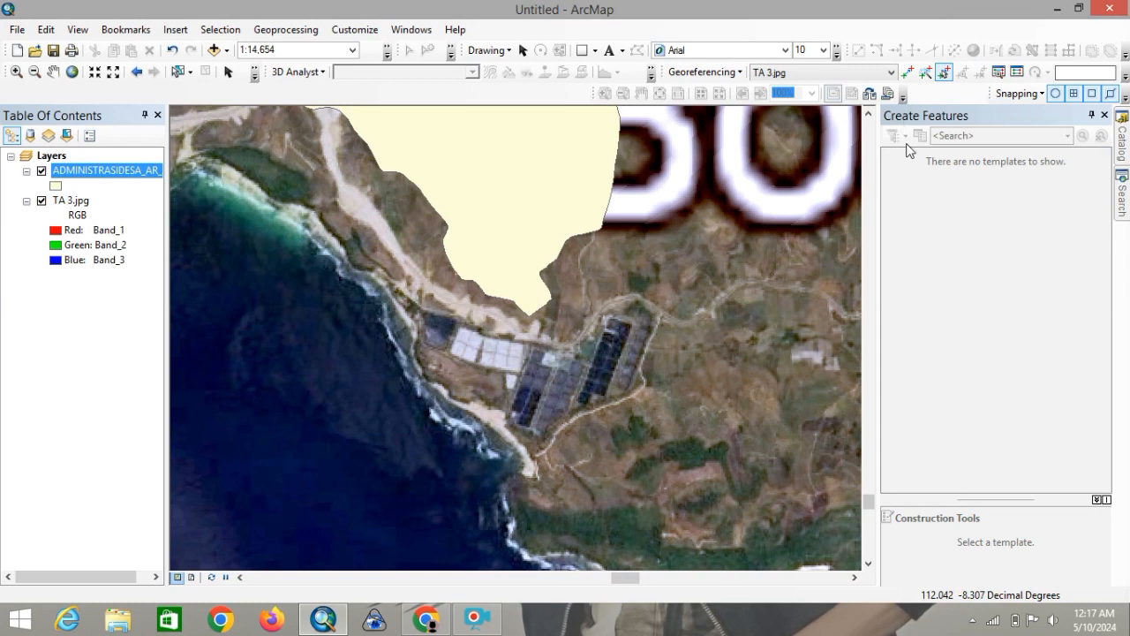
Link a new seventh control point from the southeastern coastal headland on TA 3.jpg to the southeastern tip of the village boundaries
{"action": "left_click", "coordinate": [907, 72]}
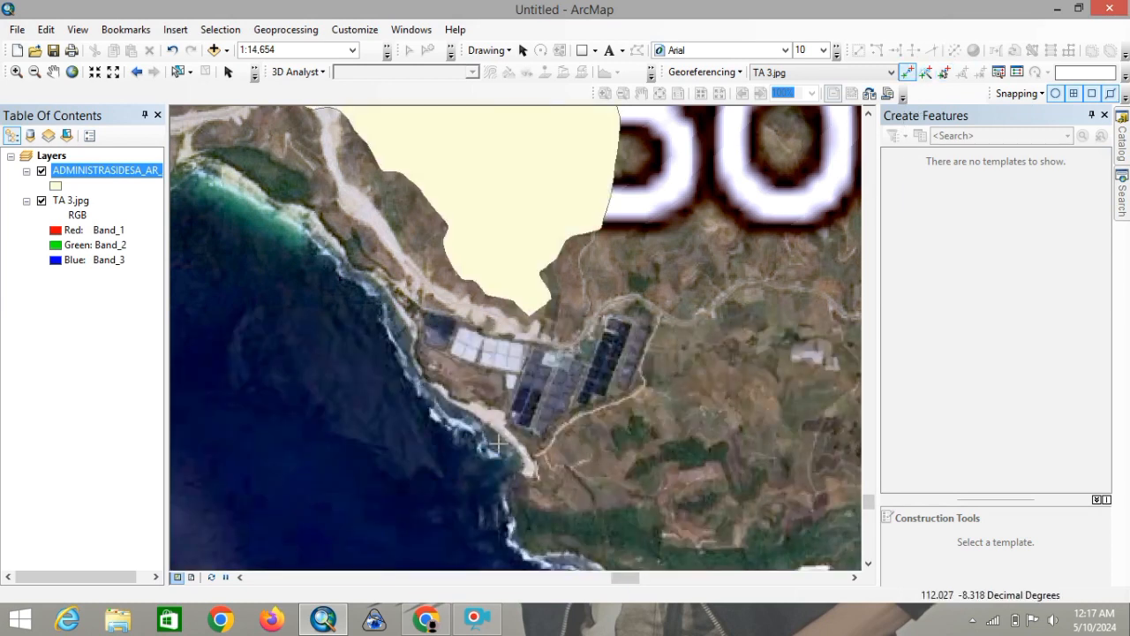
{"action": "left_click", "coordinate": [527, 469]}
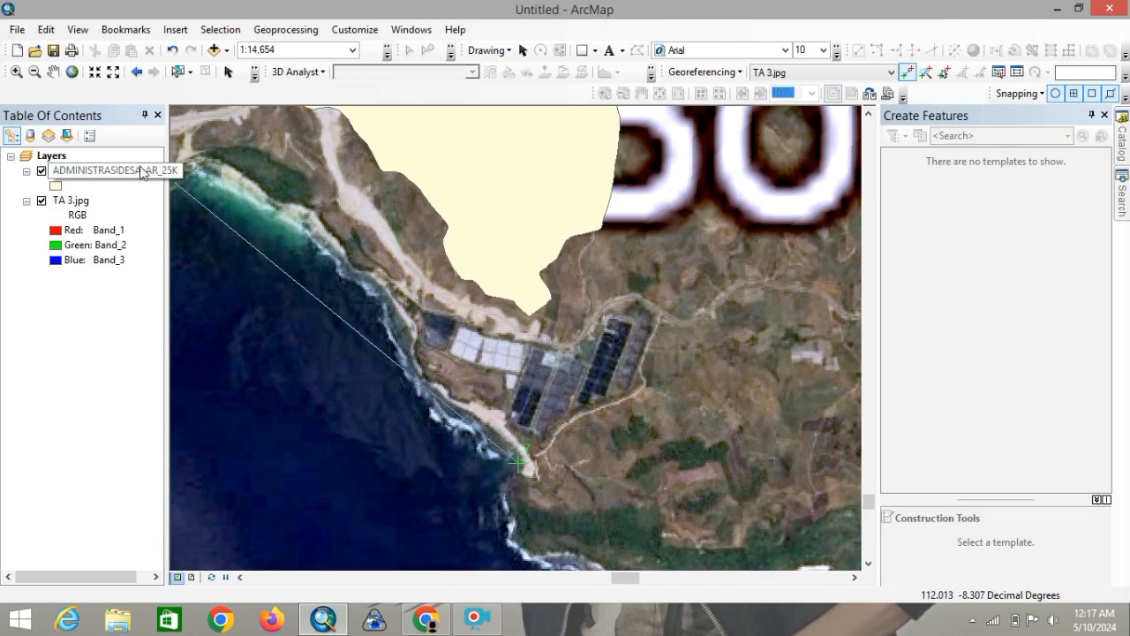
{"action": "right_click", "coordinate": [143, 171]}
{"action": "left_click", "coordinate": [192, 260]}
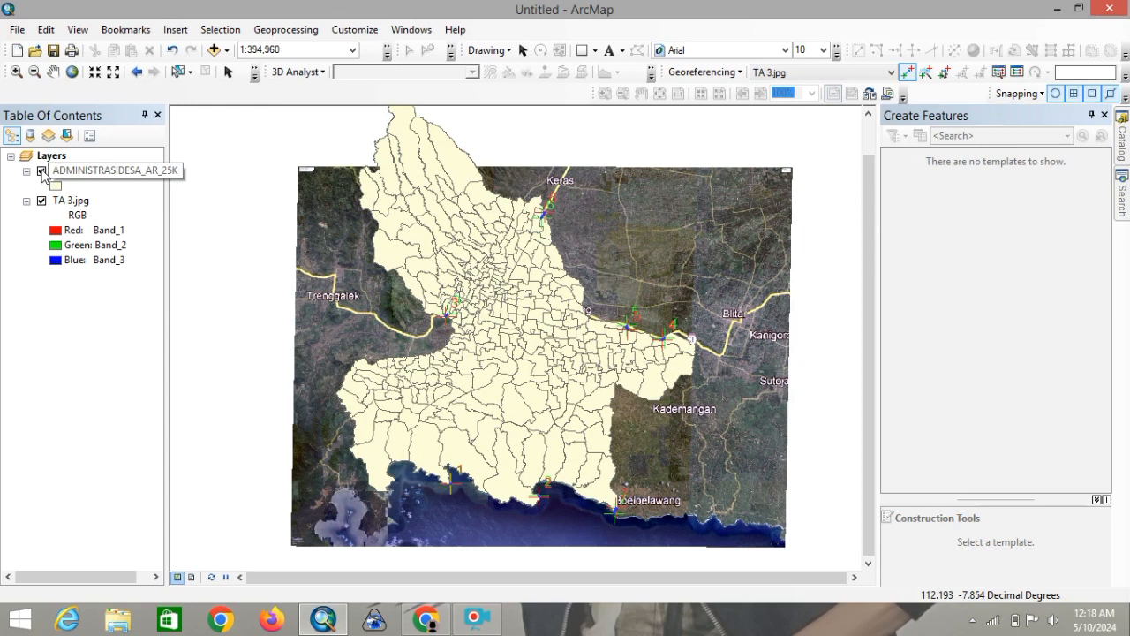
Hide the village boundary layer and add the Streets basemap
{"action": "left_click", "coordinate": [42, 173]}
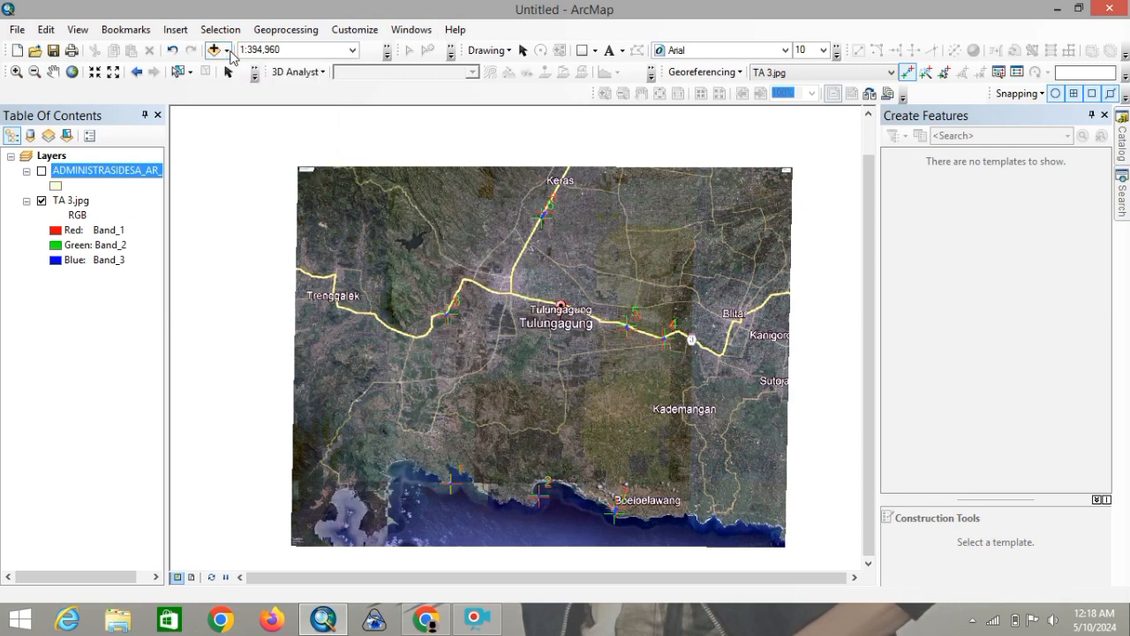
{"action": "left_click", "coordinate": [230, 53]}
{"action": "left_click", "coordinate": [239, 84]}
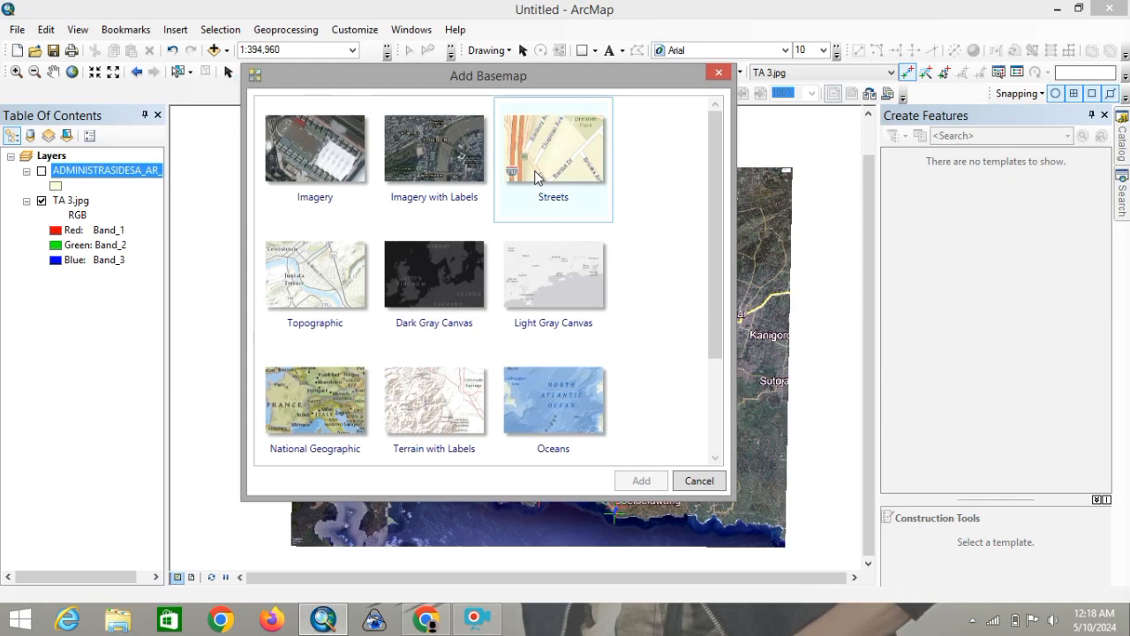
{"action": "left_click", "coordinate": [535, 176]}
{"action": "mouse_move", "coordinate": [715, 176]}
{"action": "left_mouse_down"}
{"action": "mouse_move", "coordinate": [718, 304]}
{"action": "mouse_move", "coordinate": [717, 173]}
{"action": "left_mouse_up"}
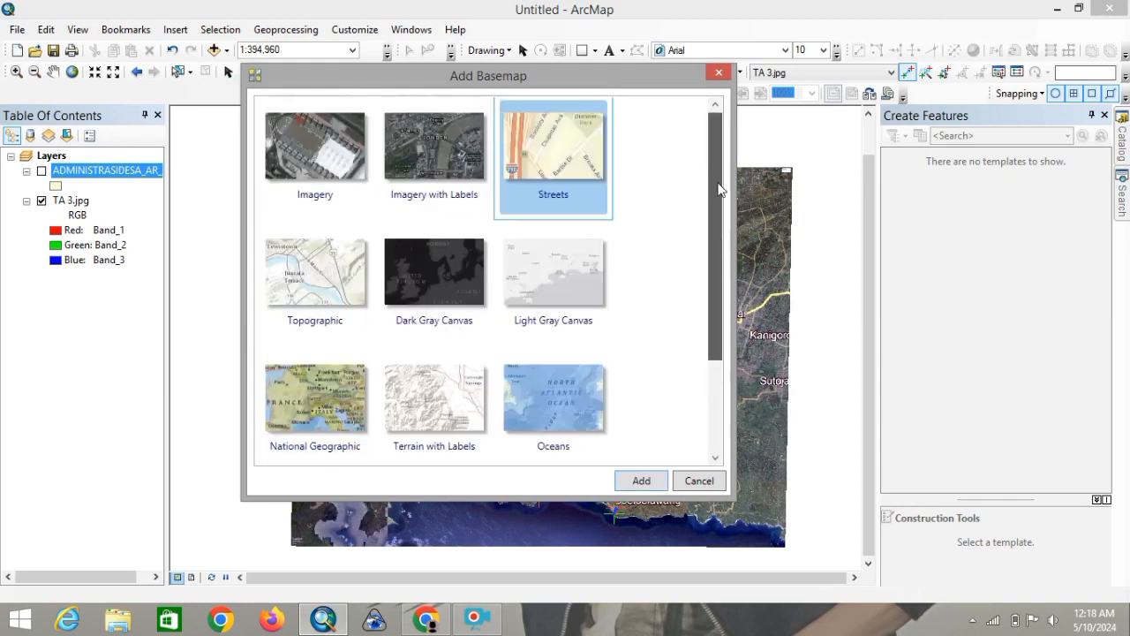
{"action": "left_click", "coordinate": [644, 482]}
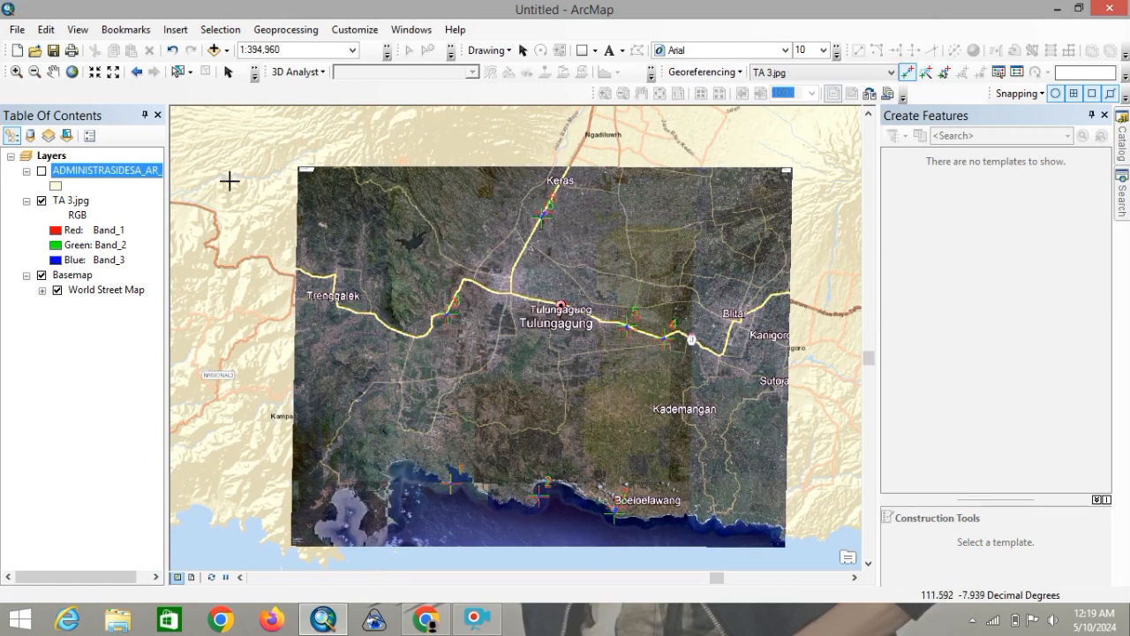
Set the display transparency of the TA 3.jpg layer to 50%
{"action": "right_click", "coordinate": [73, 203]}
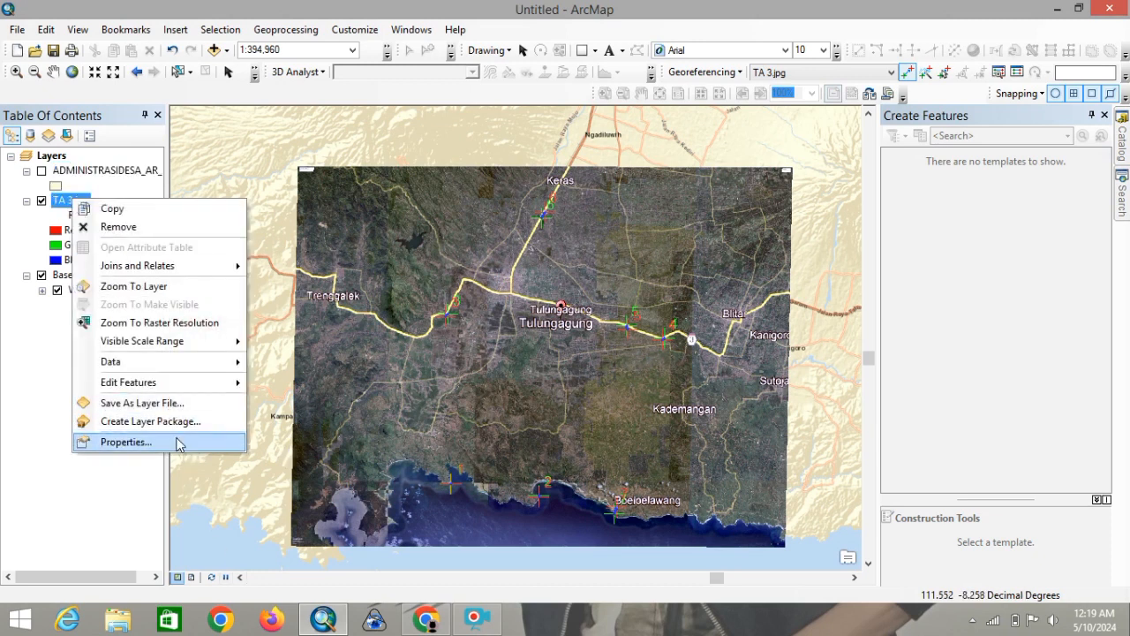
{"action": "left_click", "coordinate": [180, 443]}
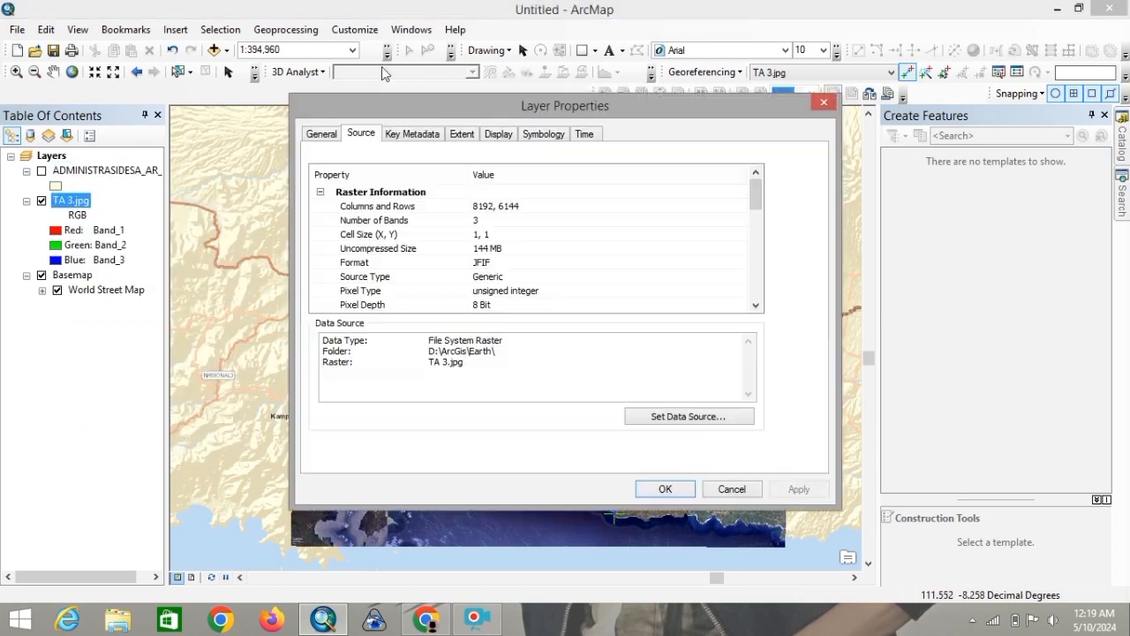
{"action": "left_click", "coordinate": [500, 136]}
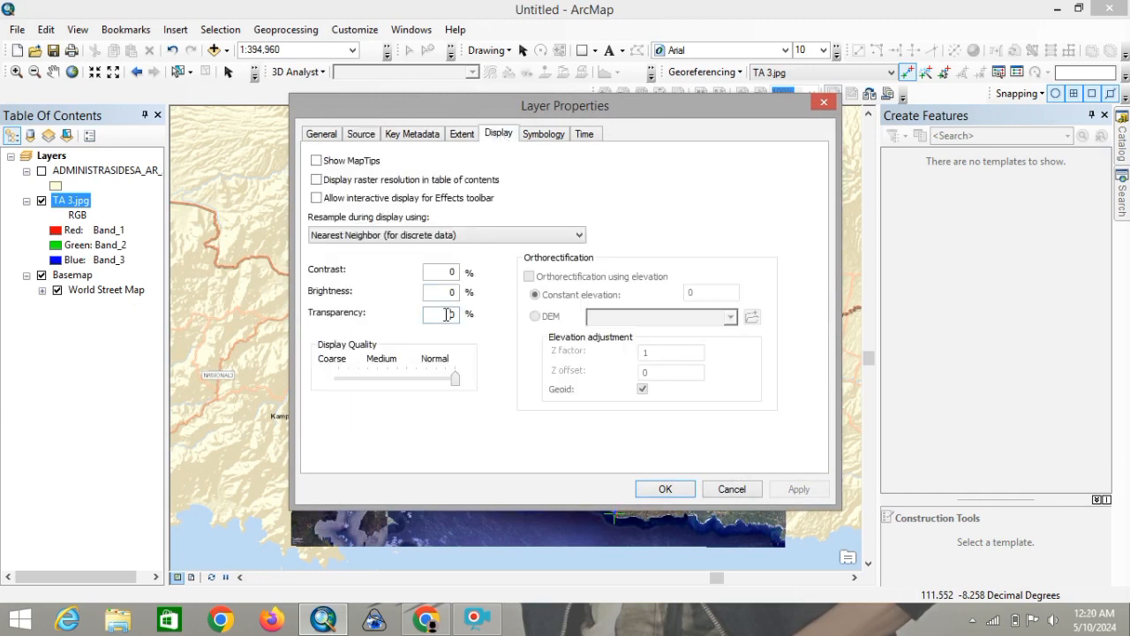
{"action": "type", "text": "50"}
{"action": "left_click", "coordinate": [686, 488]}
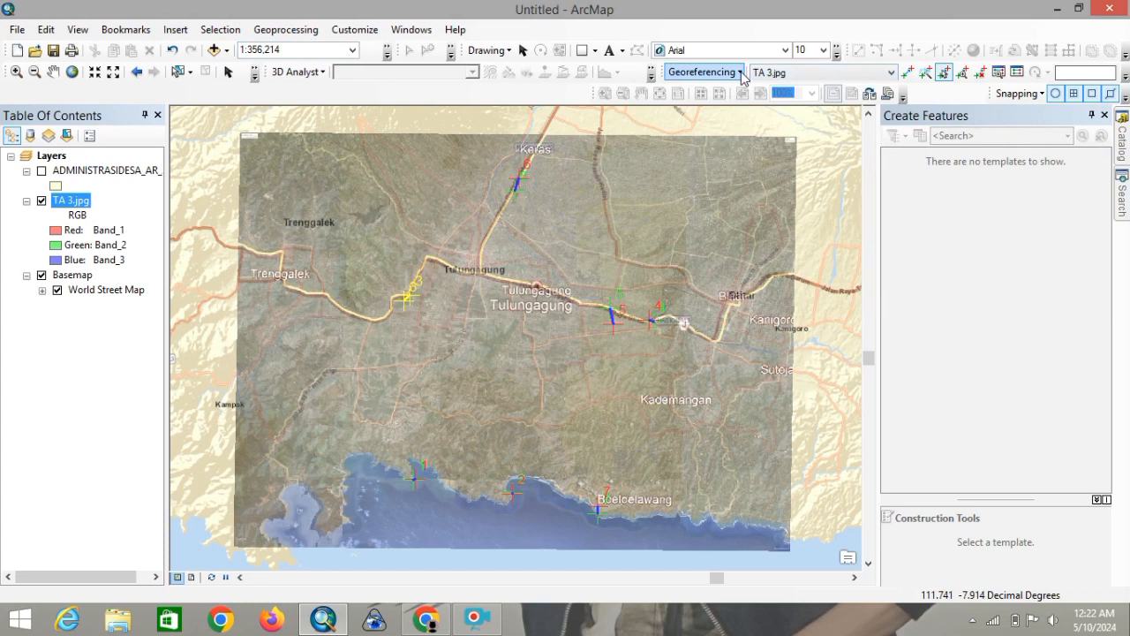
Hide the basemap and update the georeferencing of TA 3.jpg with its control points
{"action": "left_click", "coordinate": [740, 72]}
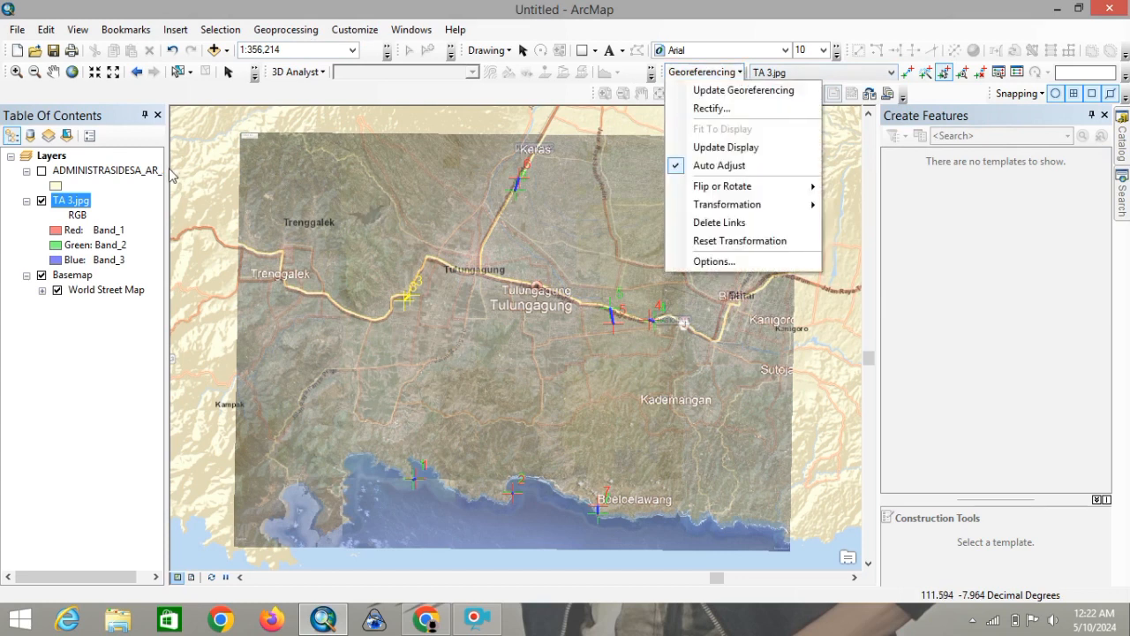
{"action": "left_click", "coordinate": [42, 274]}
{"action": "left_click", "coordinate": [740, 72]}
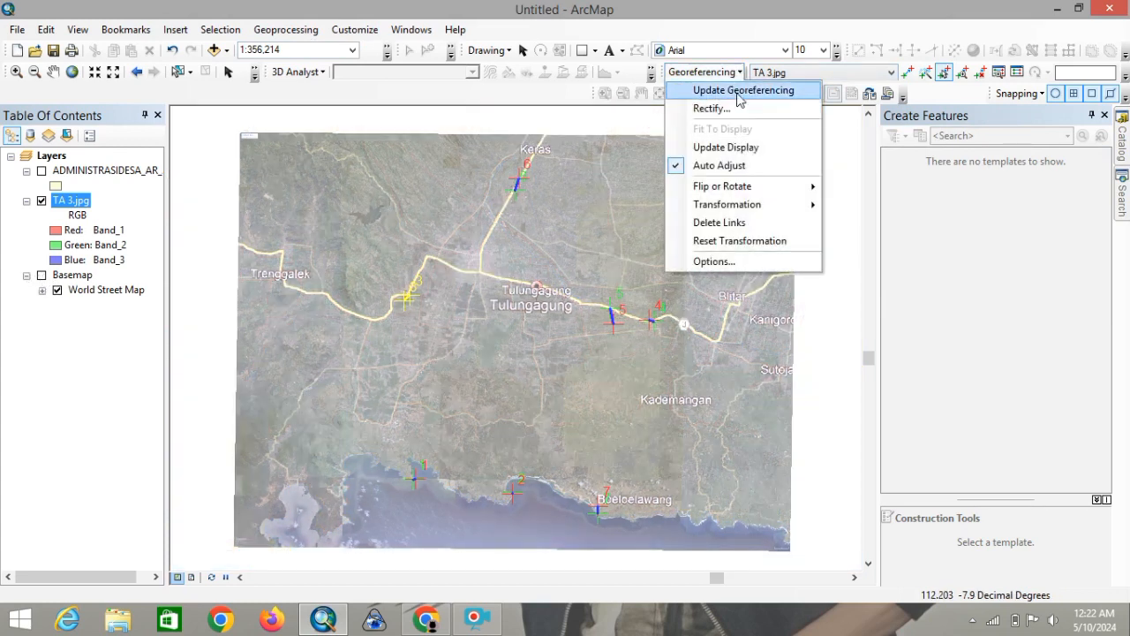
{"action": "left_click", "coordinate": [739, 92]}
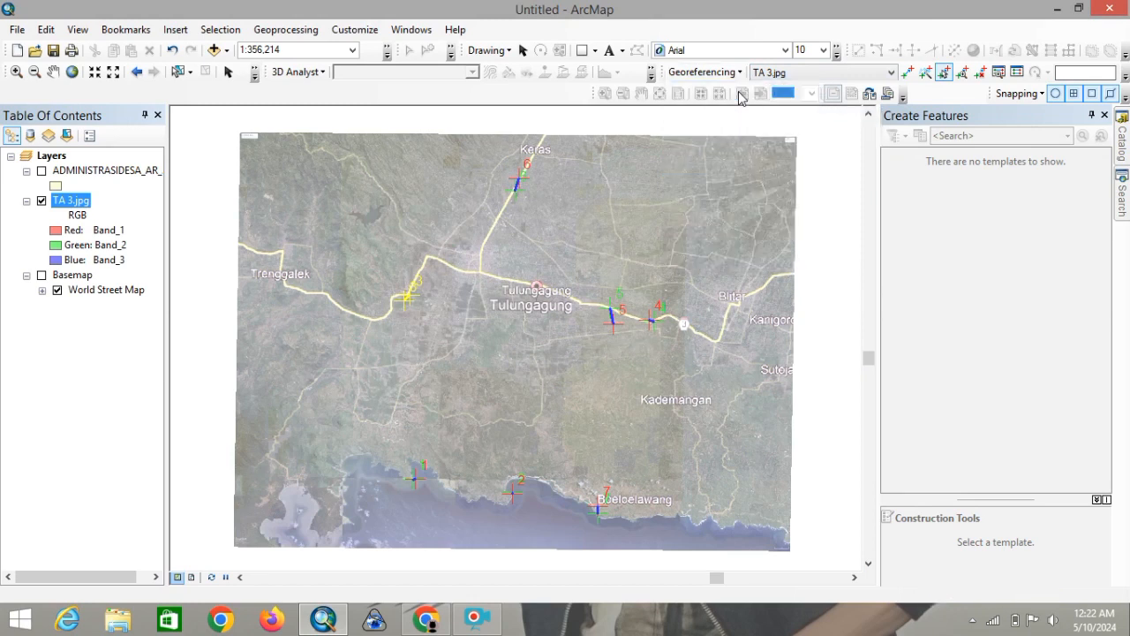
Review the control point link table and check the spatial reference in the source properties of TA 3.jpg
{"action": "left_click", "coordinate": [1017, 73]}
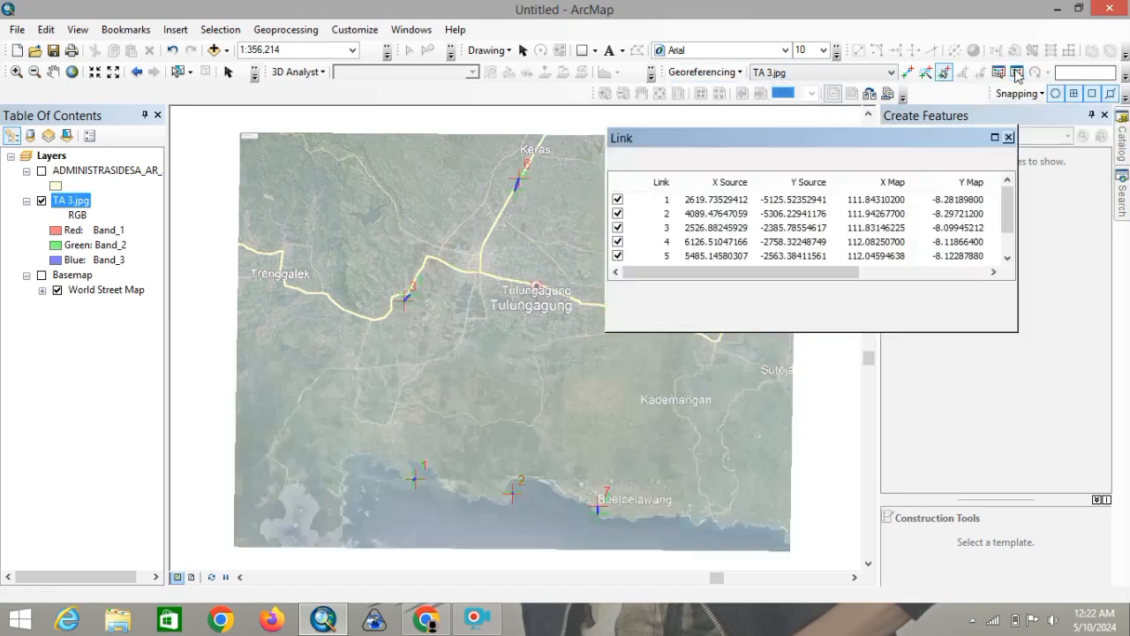
{"action": "left_click", "coordinate": [1008, 140]}
{"action": "right_click", "coordinate": [70, 199]}
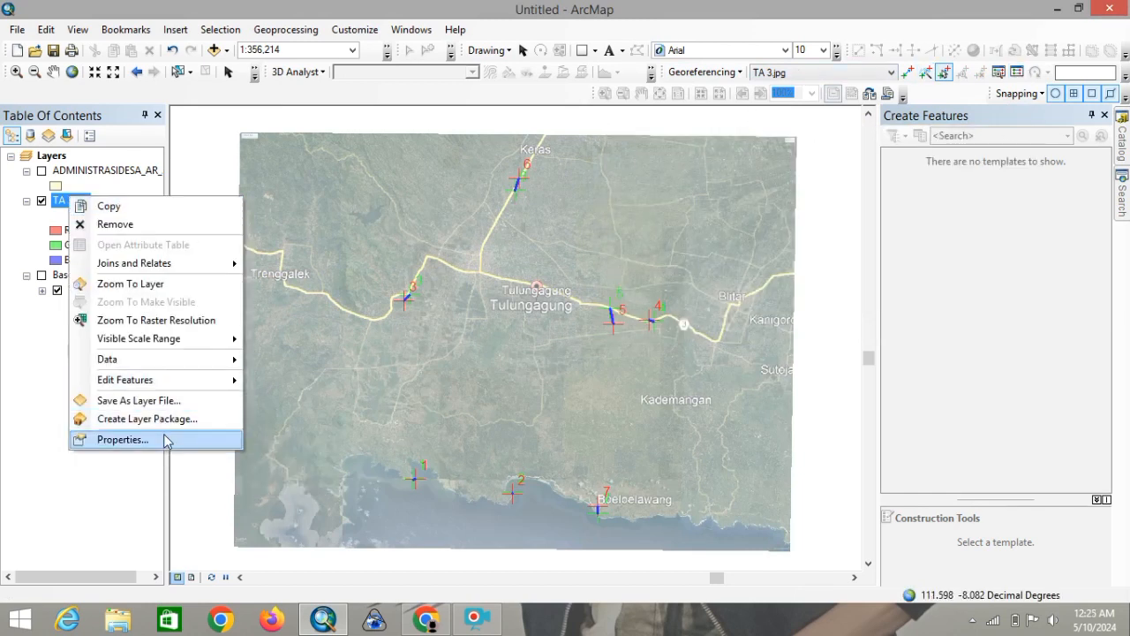
{"action": "left_click", "coordinate": [167, 439]}
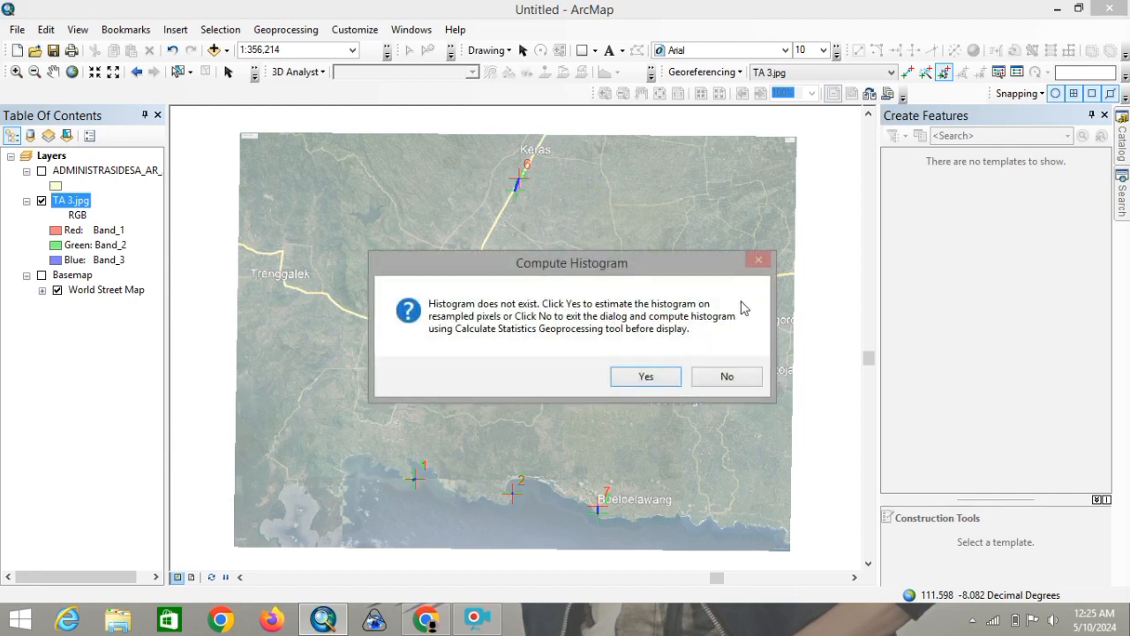
{"action": "left_click", "coordinate": [646, 376]}
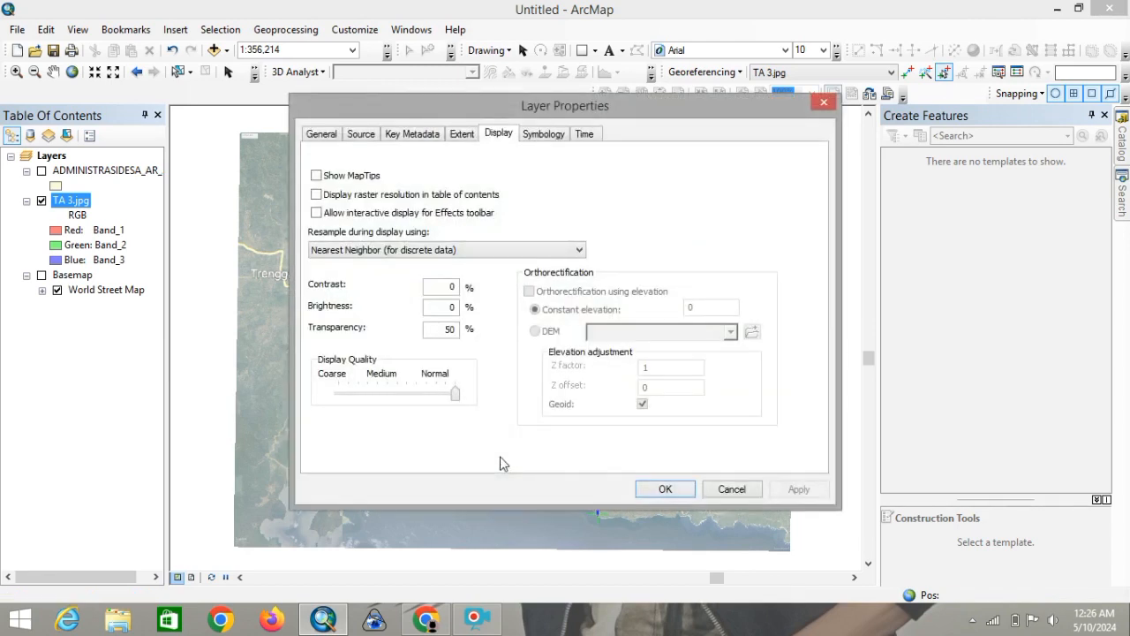
{"action": "left_click", "coordinate": [358, 135]}
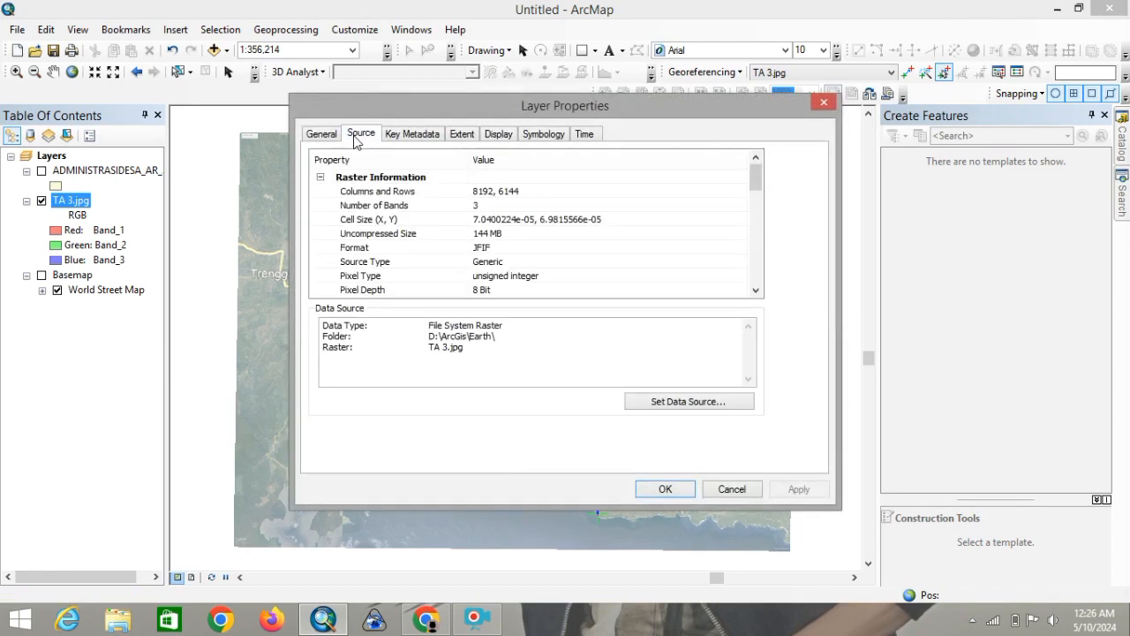
{"action": "left_click_drag", "start_coordinate": [756, 176], "coordinate": [757, 234]}
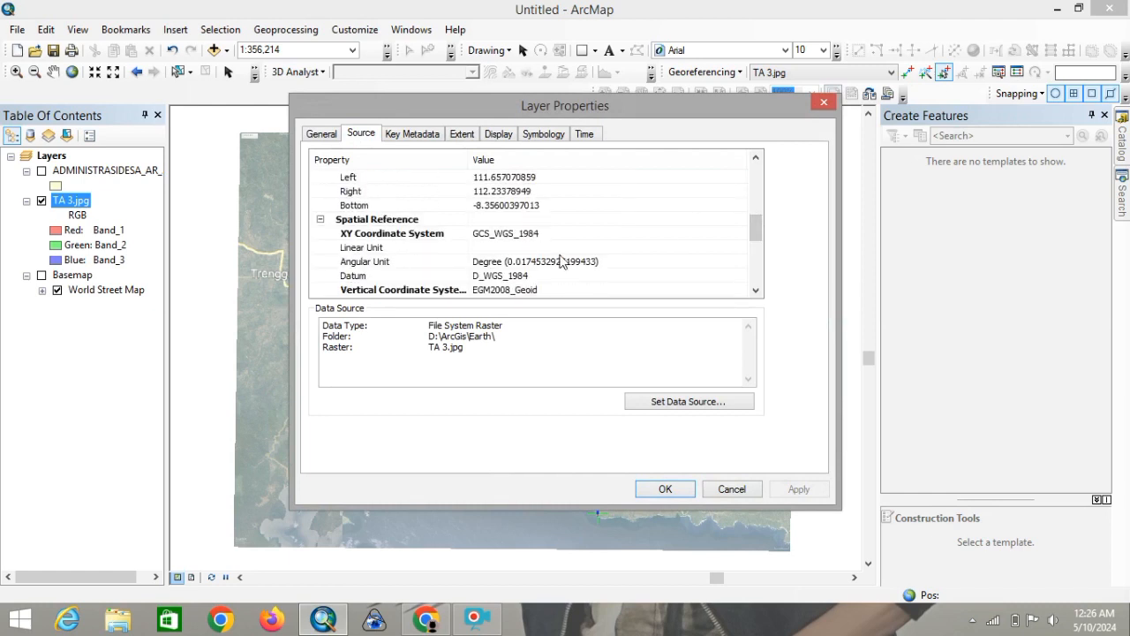
{"action": "left_click", "coordinate": [675, 489]}
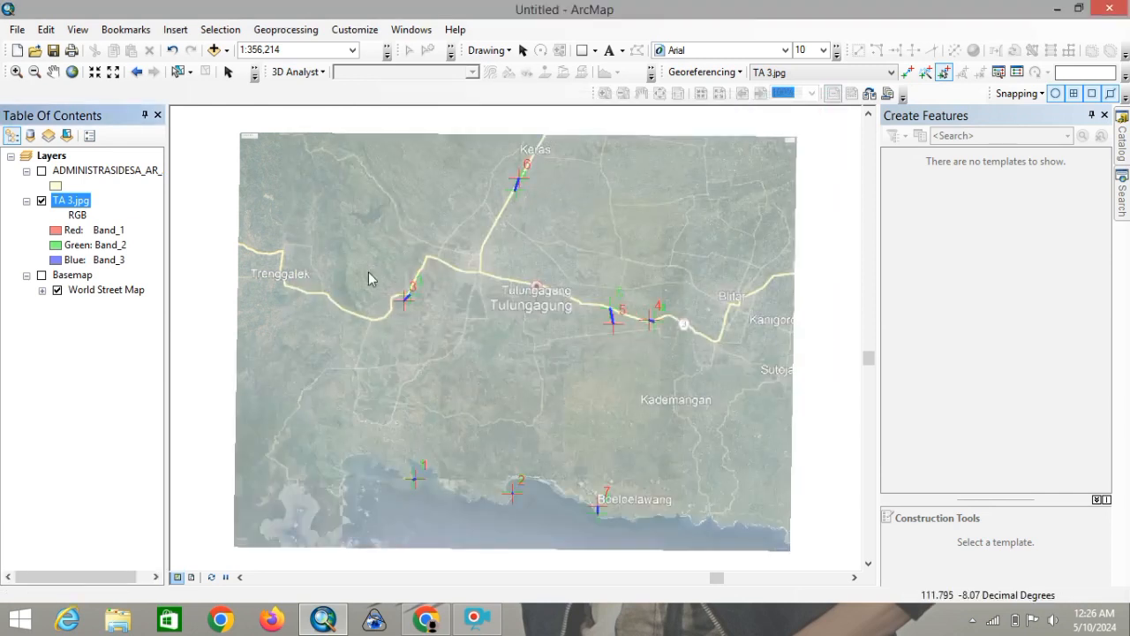
Save the map document as "TA ear" in the ArcGis folder
{"action": "left_click", "coordinate": [20, 34]}
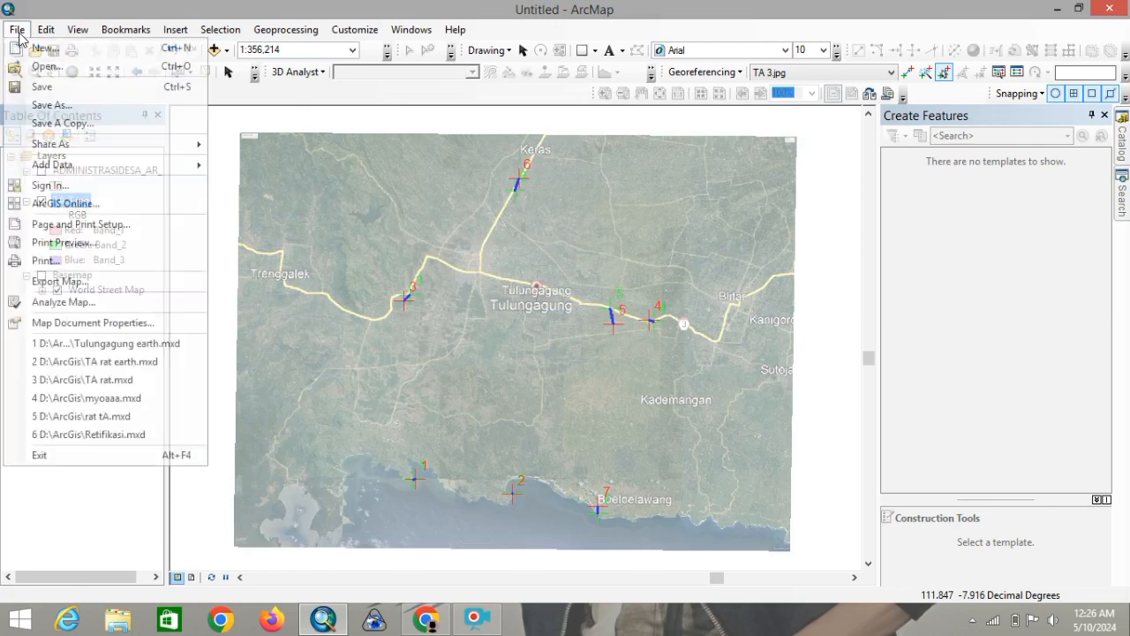
{"action": "left_click", "coordinate": [46, 84]}
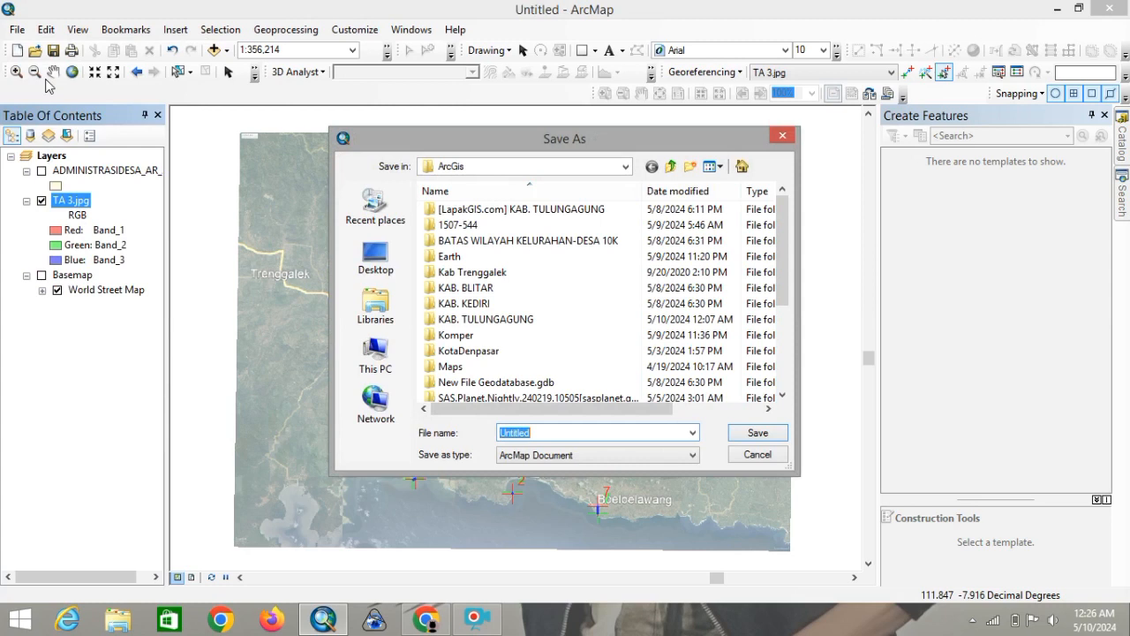
{"action": "key", "text": "BackSpace"}
{"action": "type", "text": "T"}
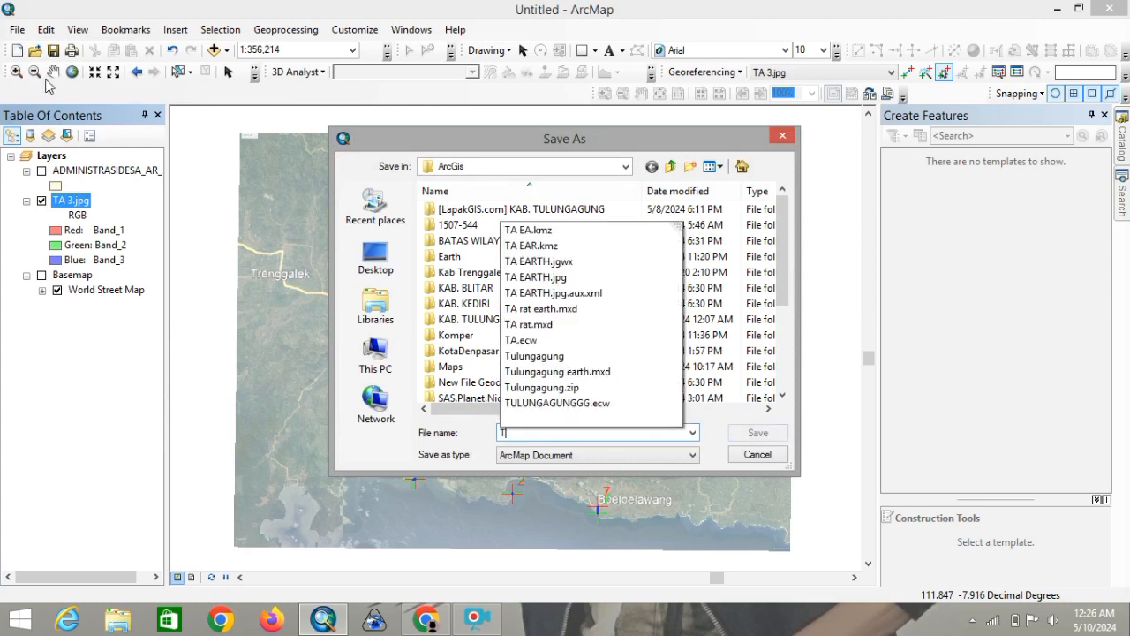
{"action": "type", "text": "A "}
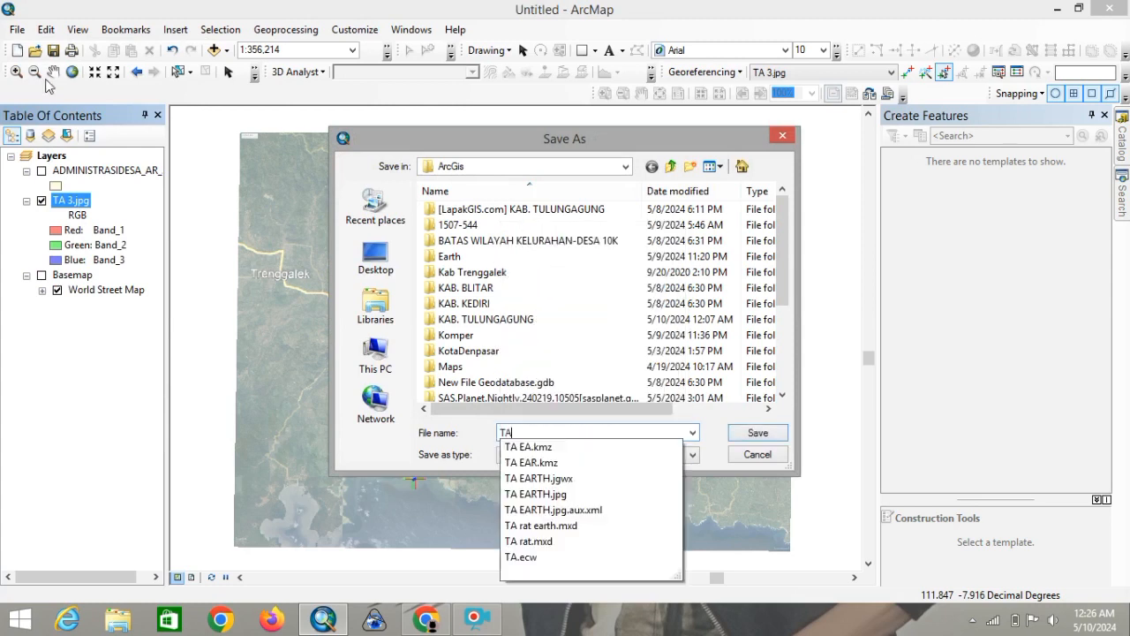
{"action": "type", "text": "ear"}
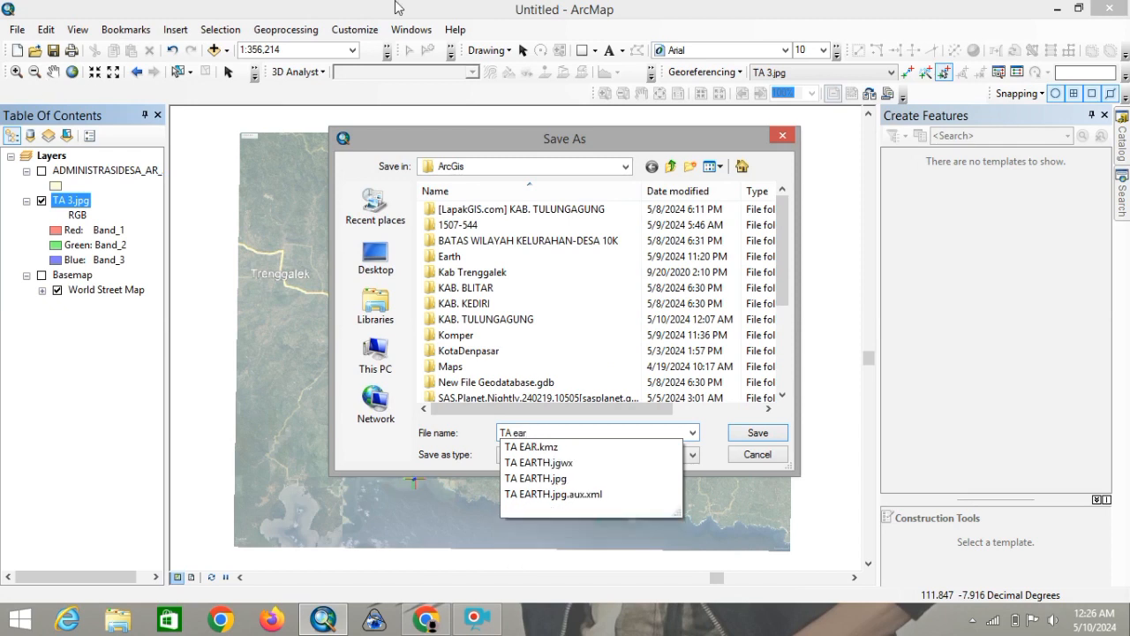
{"action": "left_click", "coordinate": [735, 428]}
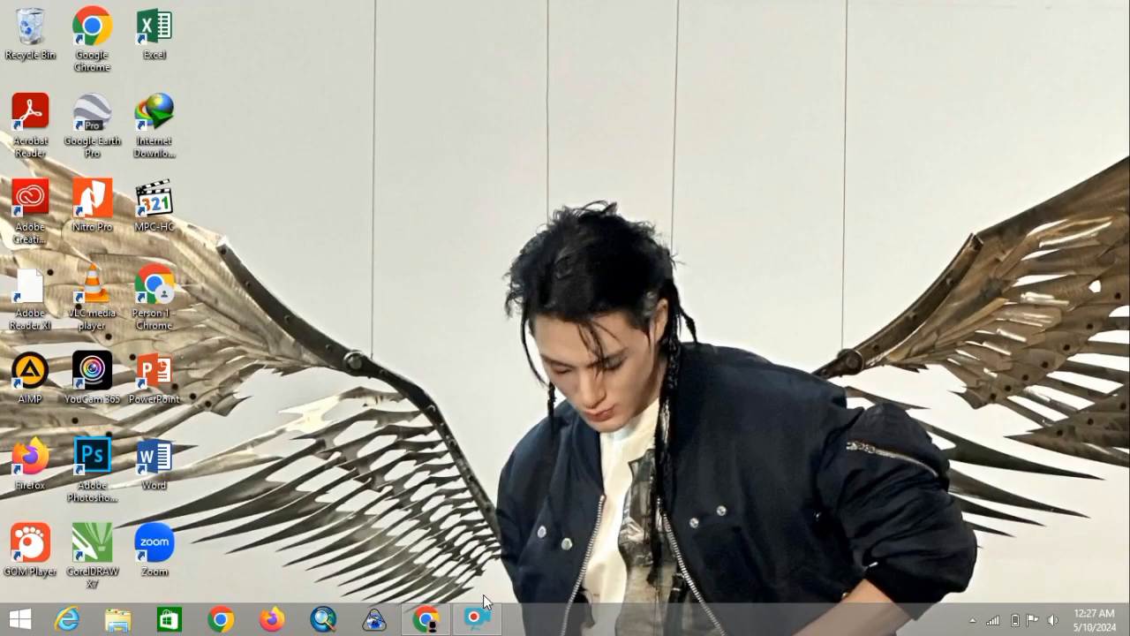
{"action": "left_click", "coordinate": [481, 615]}
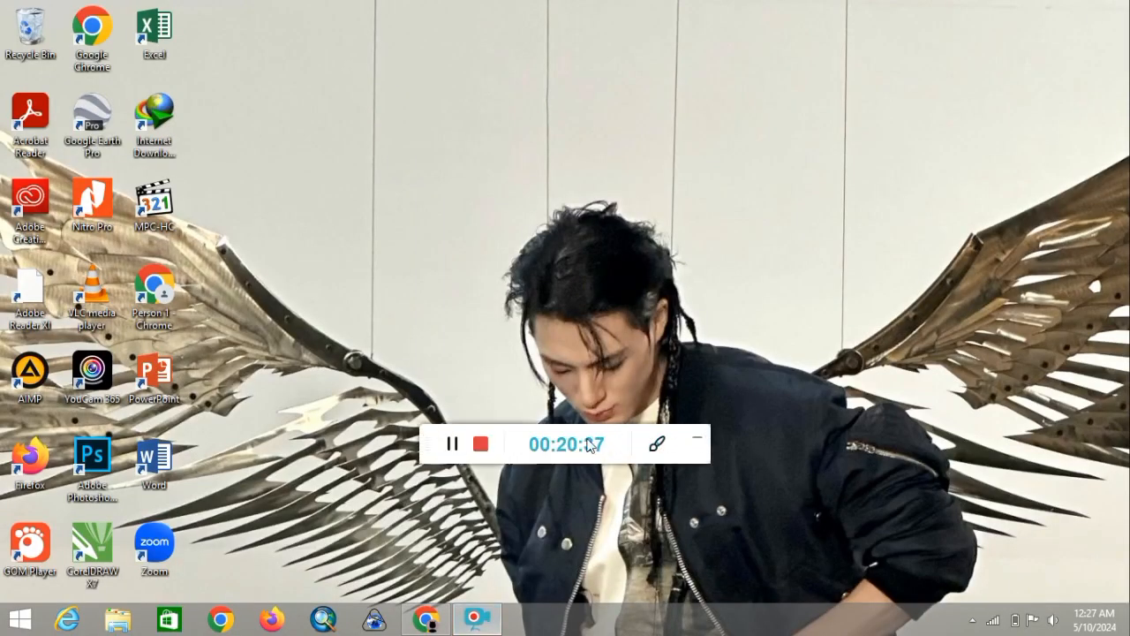
{"action": "left_click", "coordinate": [481, 445]}
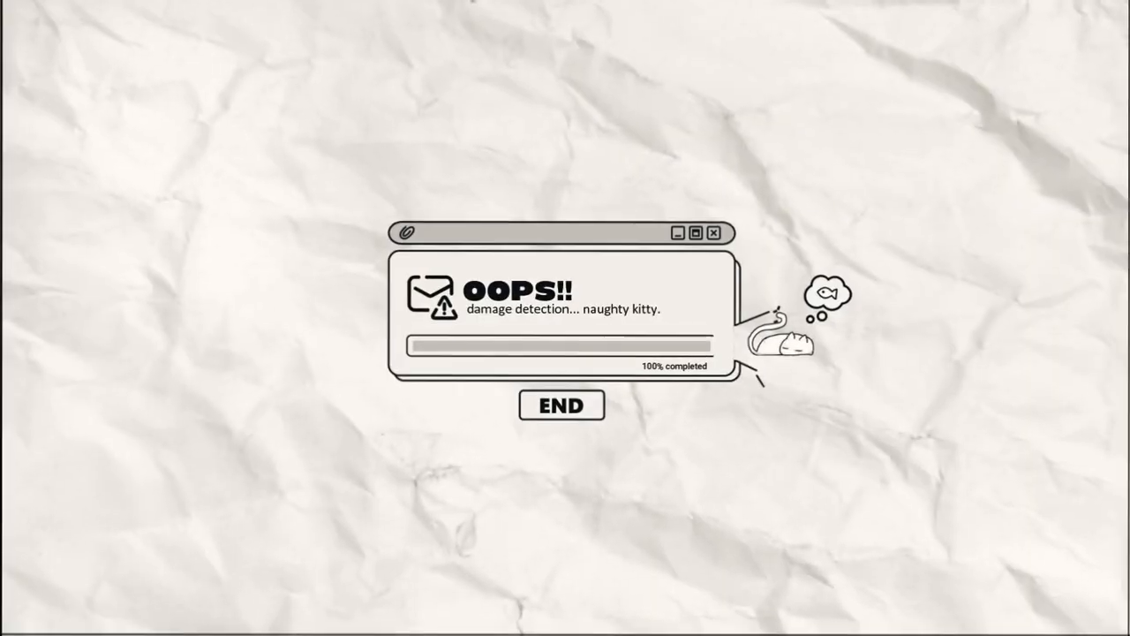